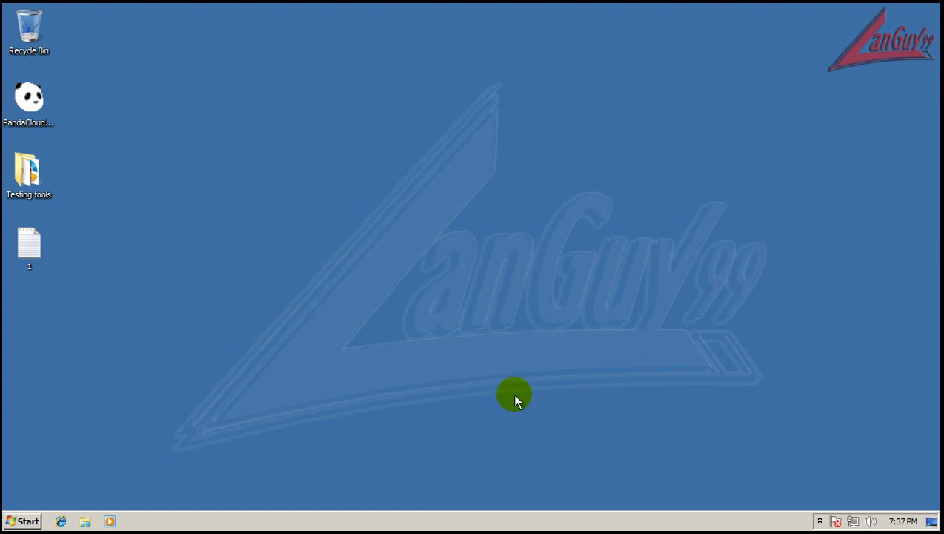
Open Panda Cloud Antivirus from the hidden notification icons and bring up its advanced settings.
click(820, 522)
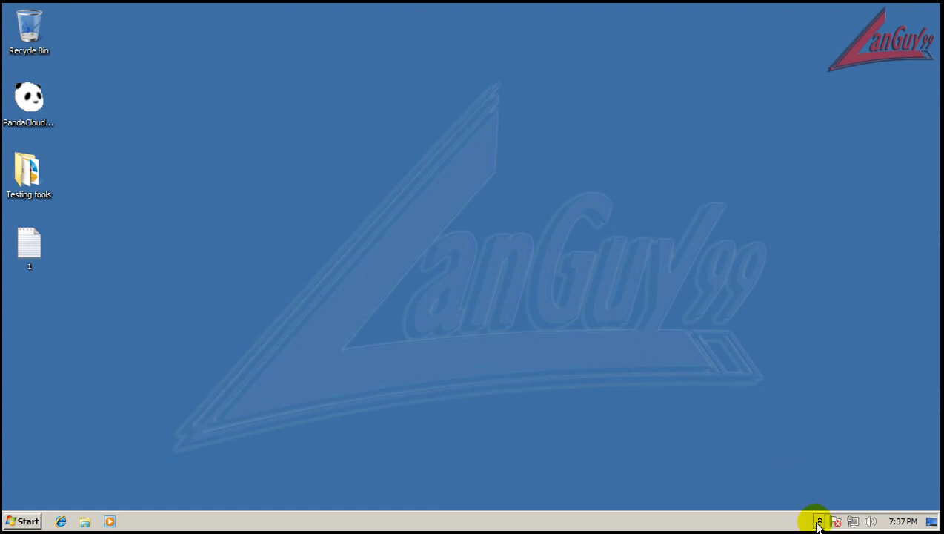
click(819, 522)
click(806, 463)
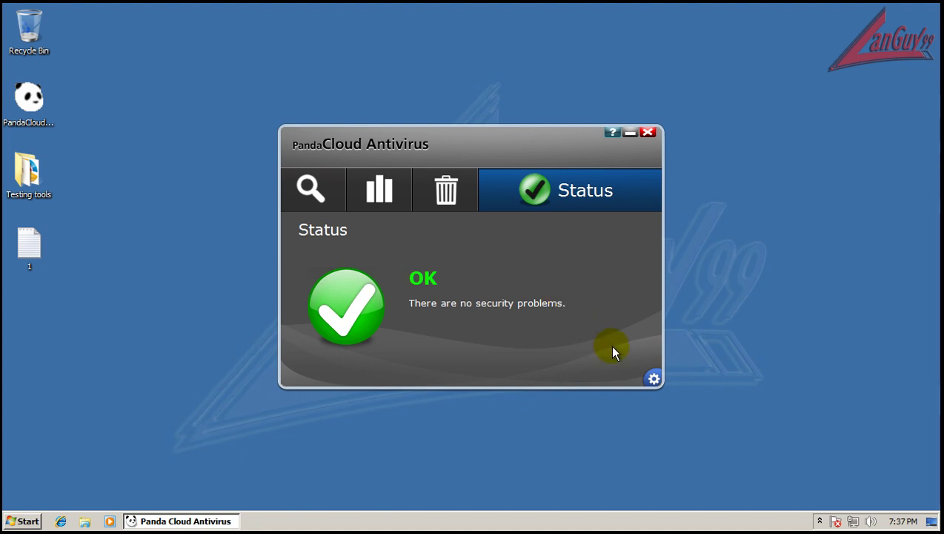
click(654, 381)
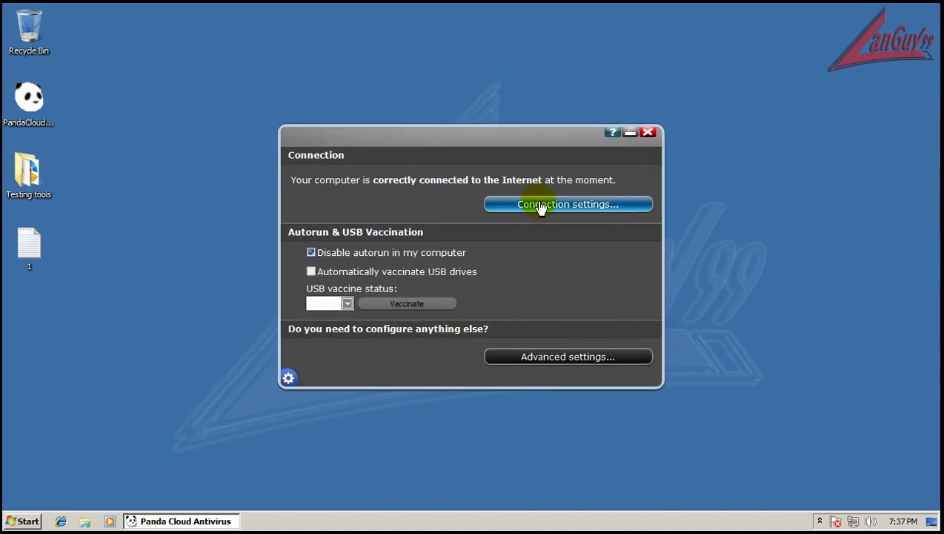
click(553, 359)
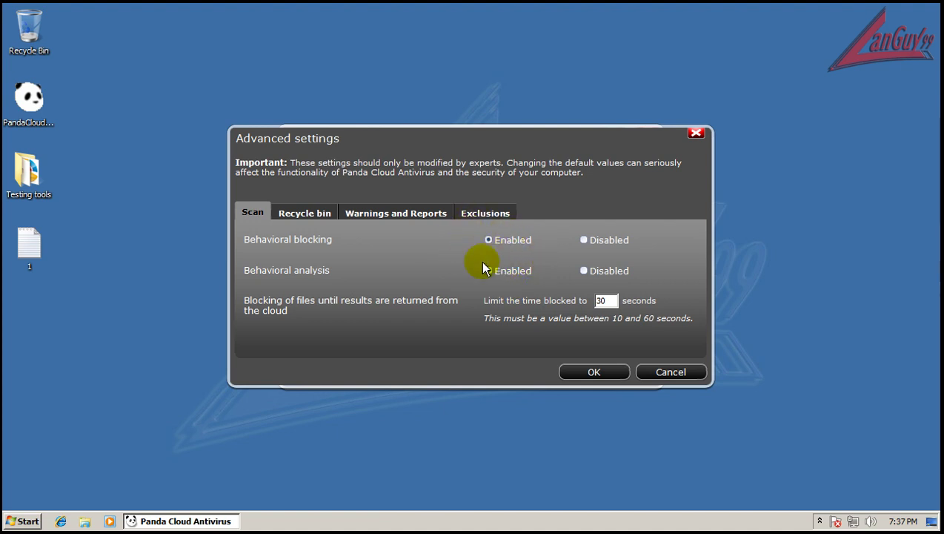
Review the advanced settings for the recycle bin, warnings and reports, and exclusions, and leave them without saving.
click(324, 220)
click(380, 217)
click(291, 222)
click(398, 219)
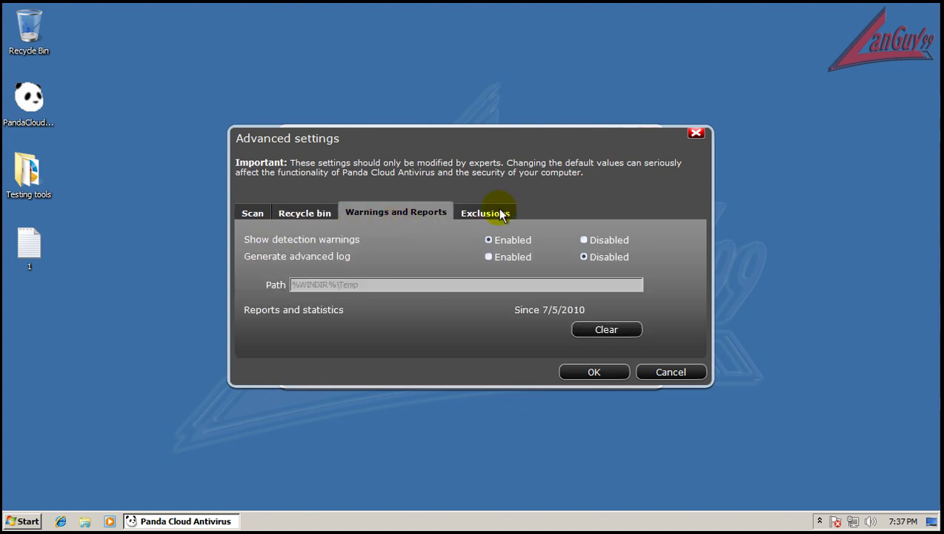
click(499, 213)
click(671, 369)
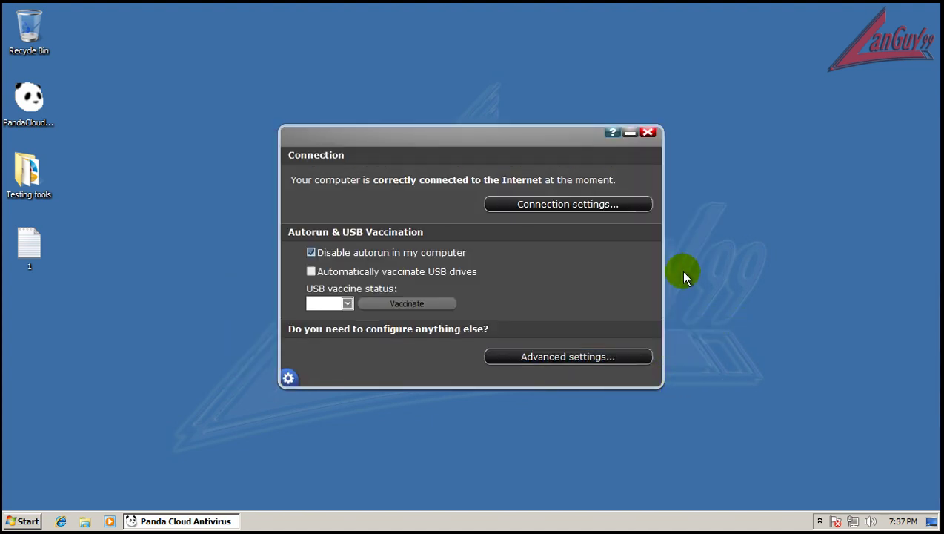
Look through the antivirus's scan, report and recycle bin sections, and close the program window.
click(290, 379)
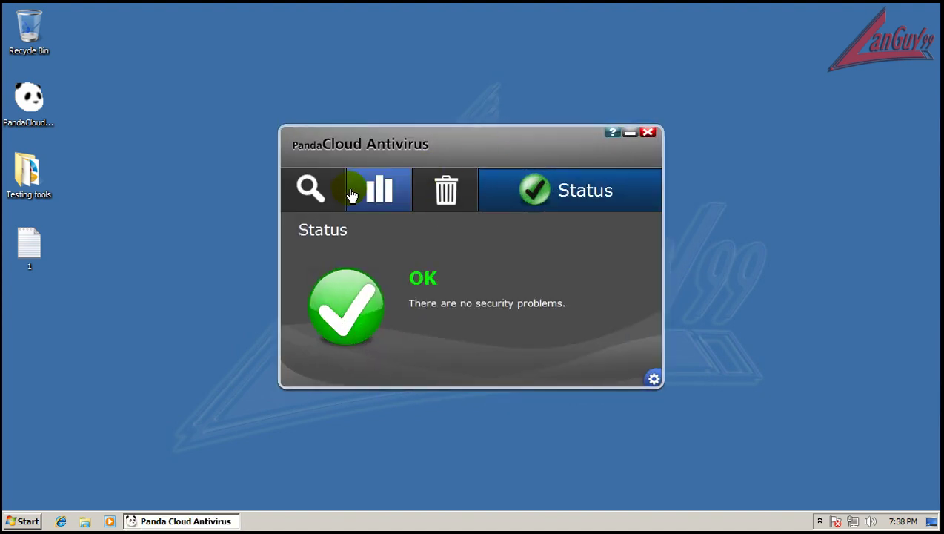
click(309, 189)
click(381, 199)
click(461, 195)
click(655, 135)
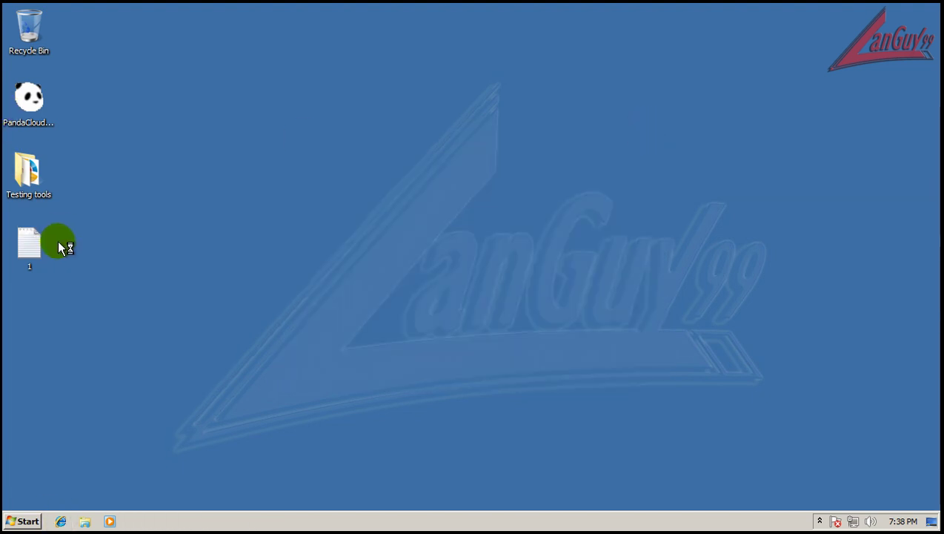
Open the desktop text file 1, move its window lower on the desktop and select the first URL in the list.
double_click(29, 245)
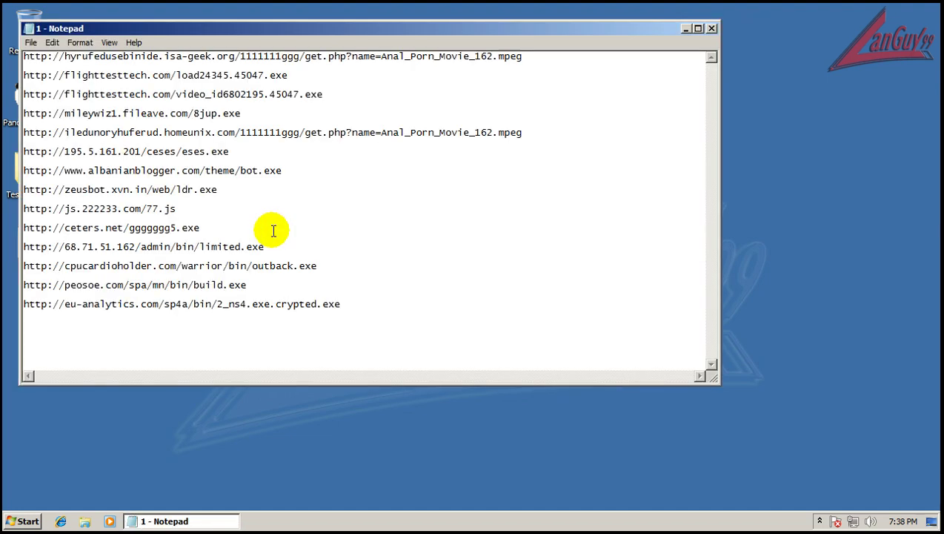
drag(369, 34, 361, 217)
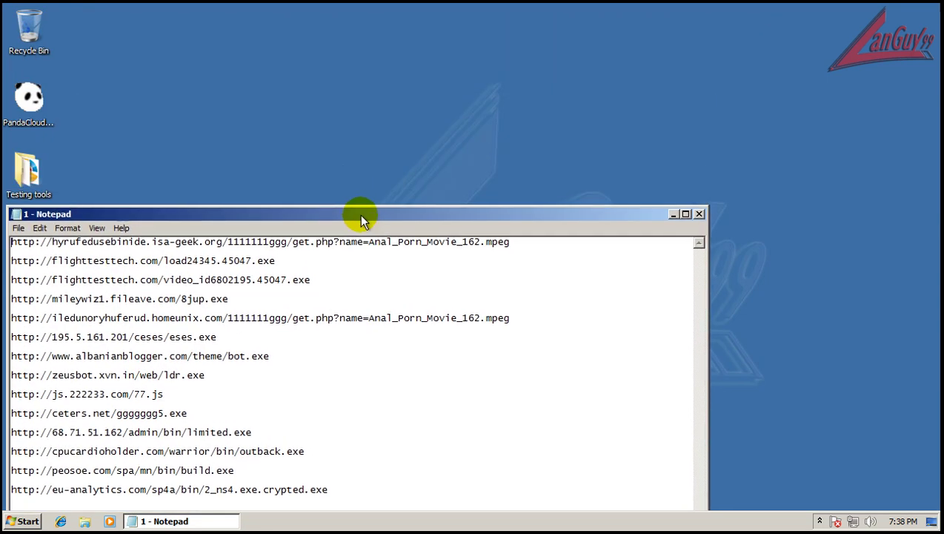
drag(517, 249, 97, 228)
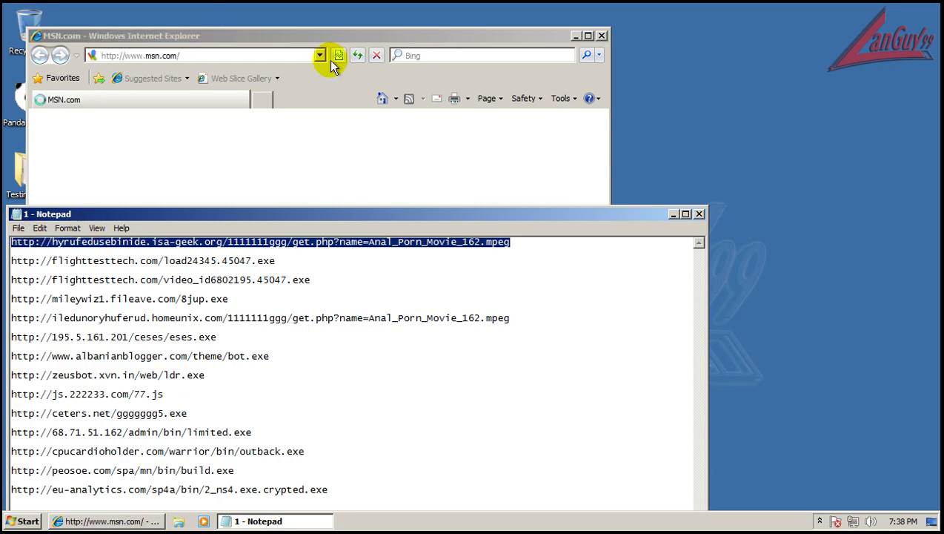
Postpone the Internet Explorer 8 setup and place the browser window so the URL list stays readable.
click(352, 34)
drag(354, 38, 659, 25)
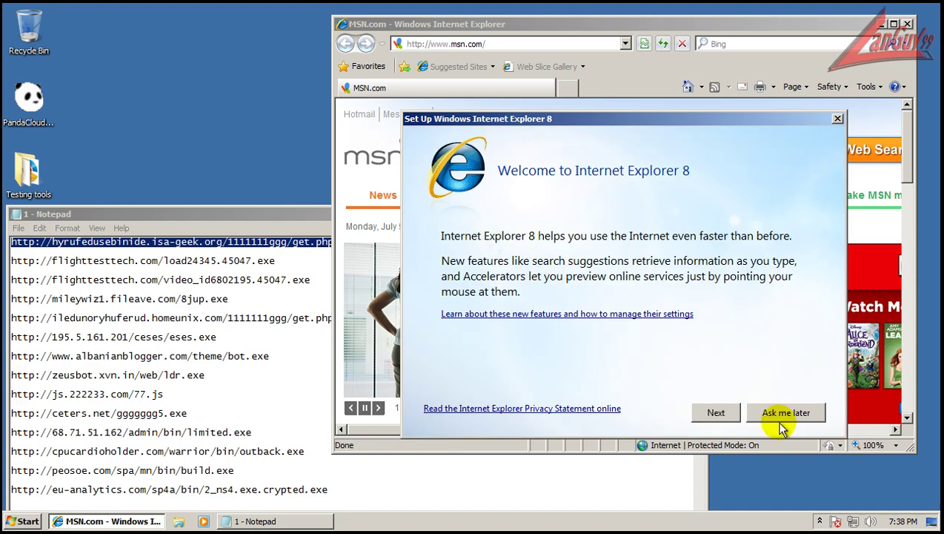
click(788, 413)
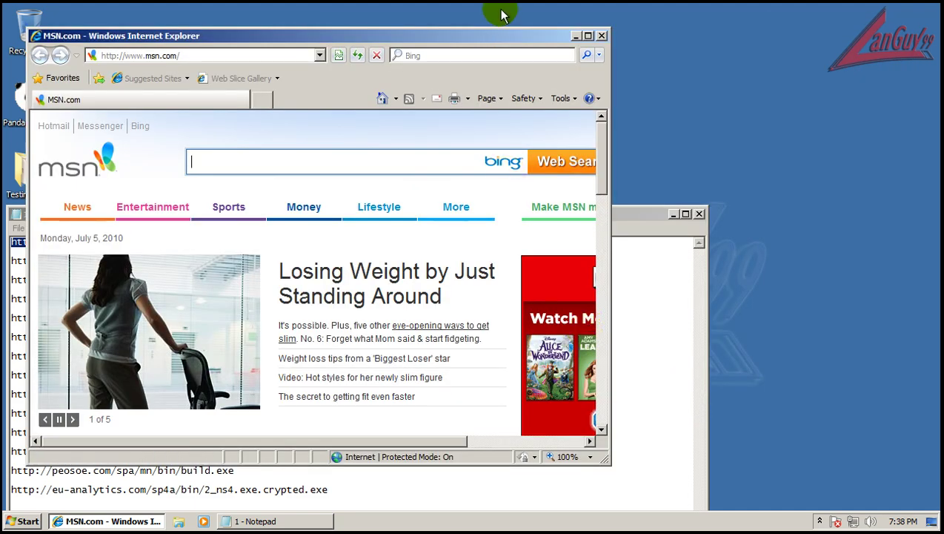
drag(500, 13, 797, 26)
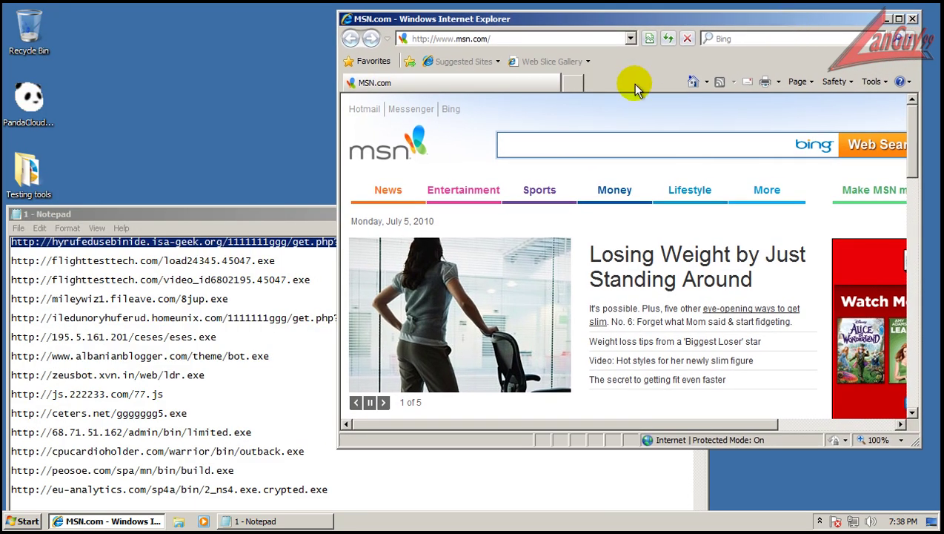
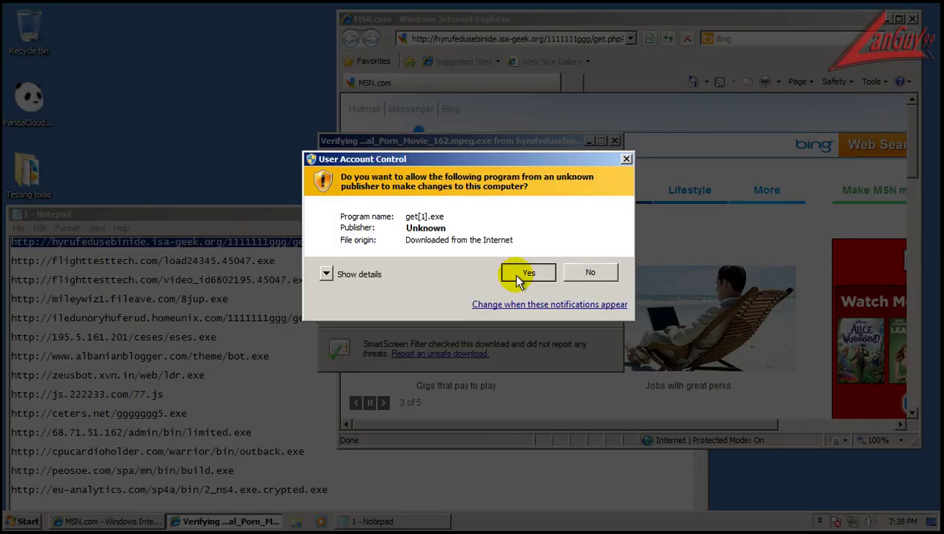
Allow get[1].exe, downloaded from the first URL, to make changes to the computer, and shrink the browser window.
click(518, 278)
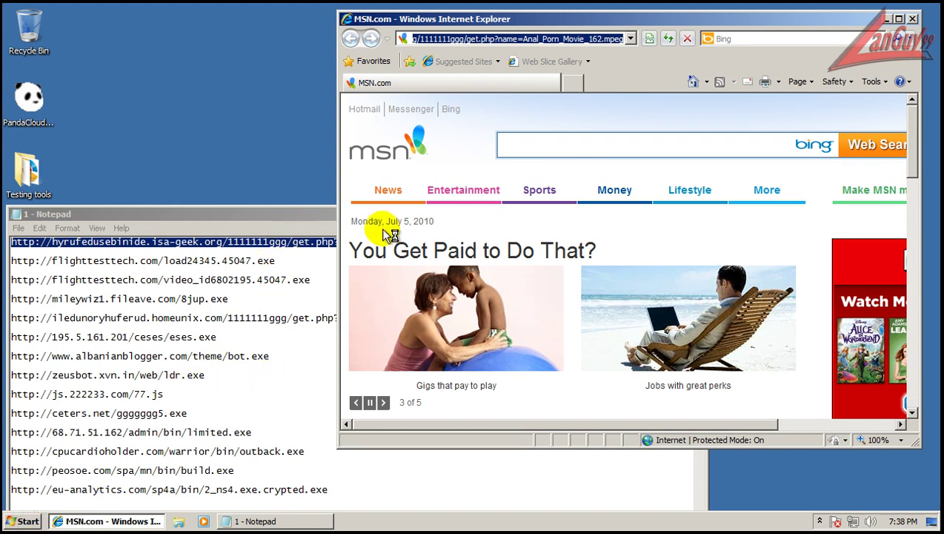
drag(916, 13, 859, 26)
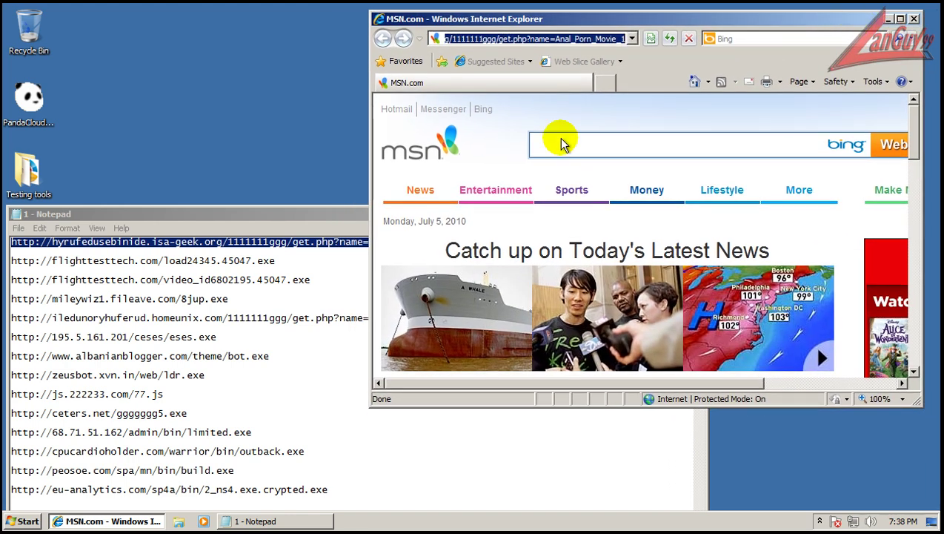
drag(283, 261, 8, 266)
key(ctrl+c)
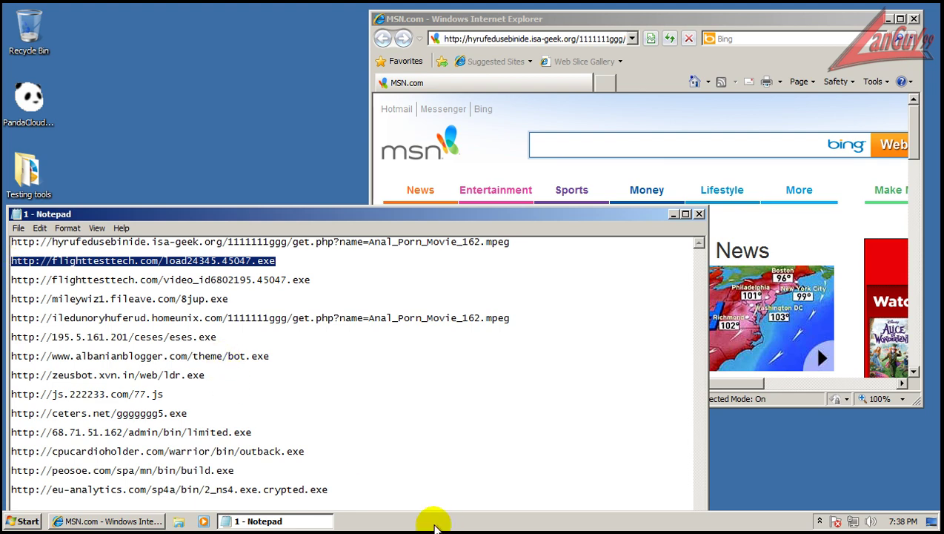
right_click(433, 525)
click(464, 481)
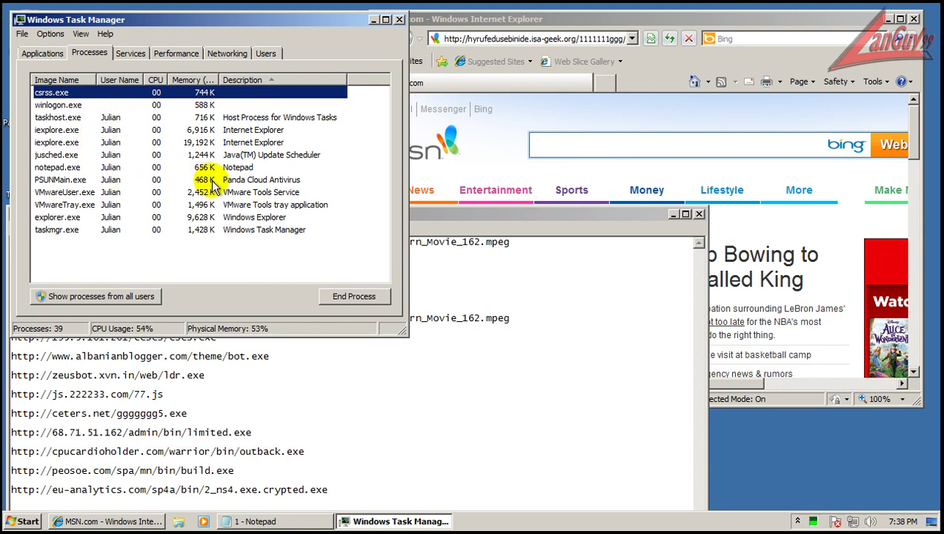
click(399, 19)
Load the copied URL in the browser and run load24345.45047.exe, disregarding the unsafe download and unverified publisher warnings.
click(504, 39)
key(ctrl+v)
key(Return)
click(504, 272)
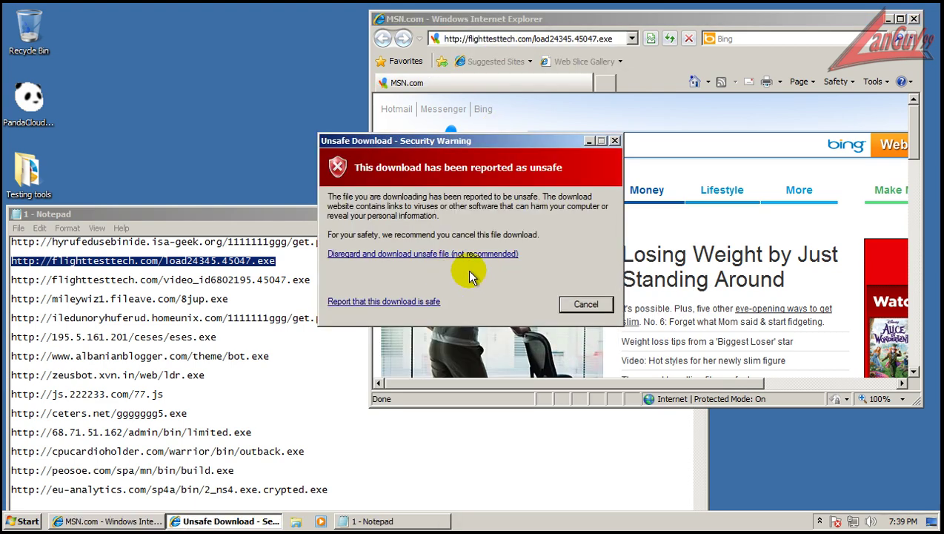
click(457, 254)
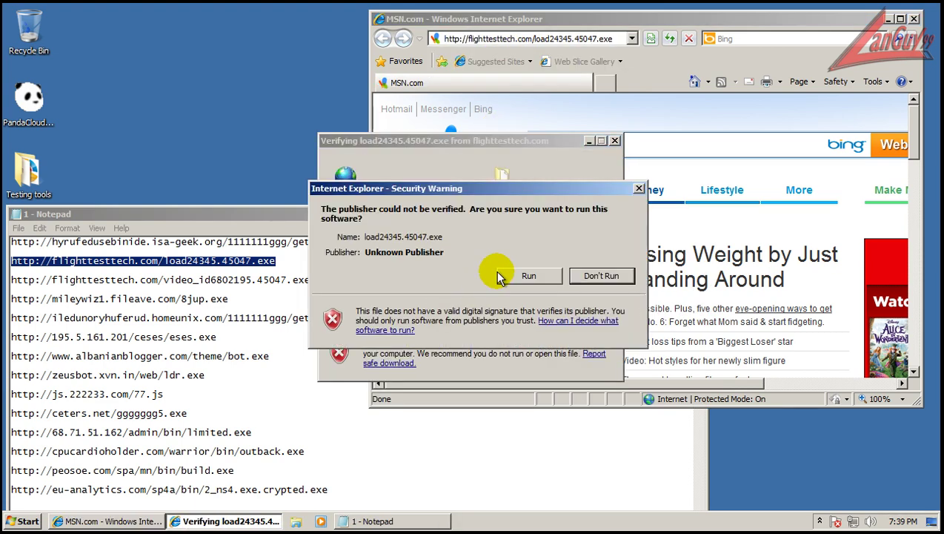
click(527, 276)
click(274, 280)
click(34, 289)
double_click(11, 276)
key(ctrl+c)
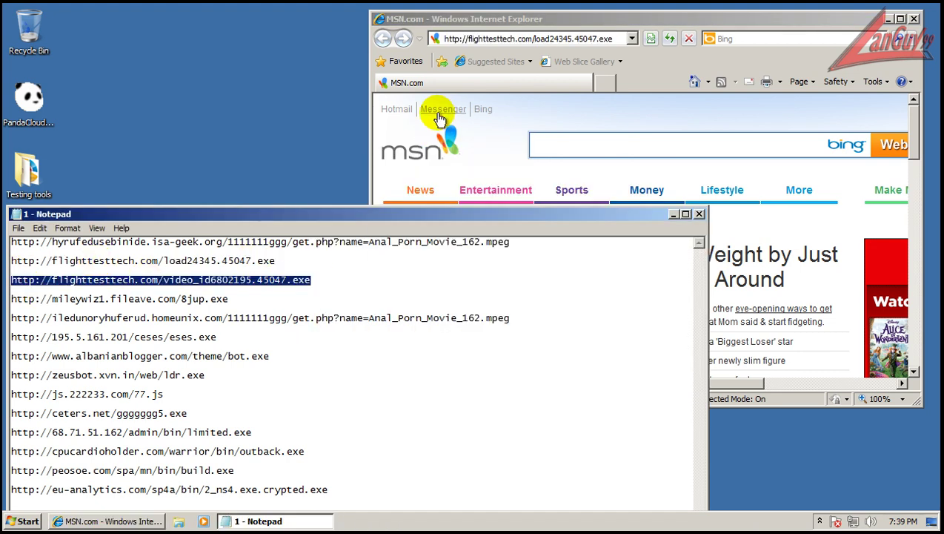
click(532, 39)
click(532, 39)
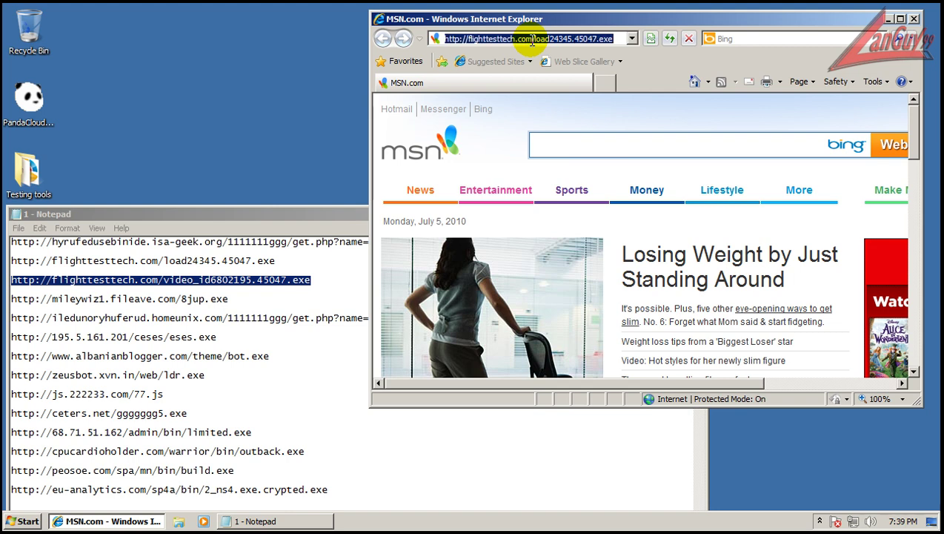
key(ctrl+v)
key(Return)
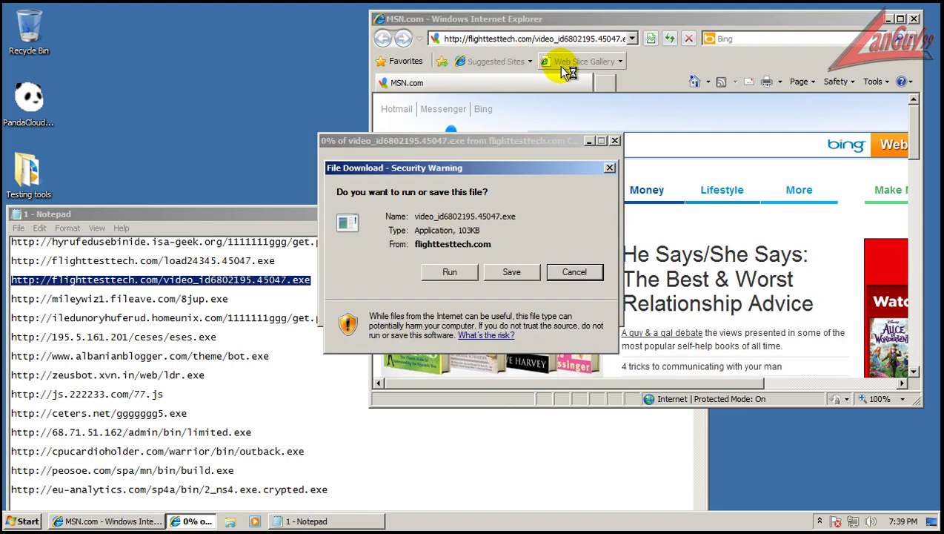
Run video_id6802195.45047.exe despite the unsafe download warning, and check the hidden notification icons for the antivirus.
click(454, 270)
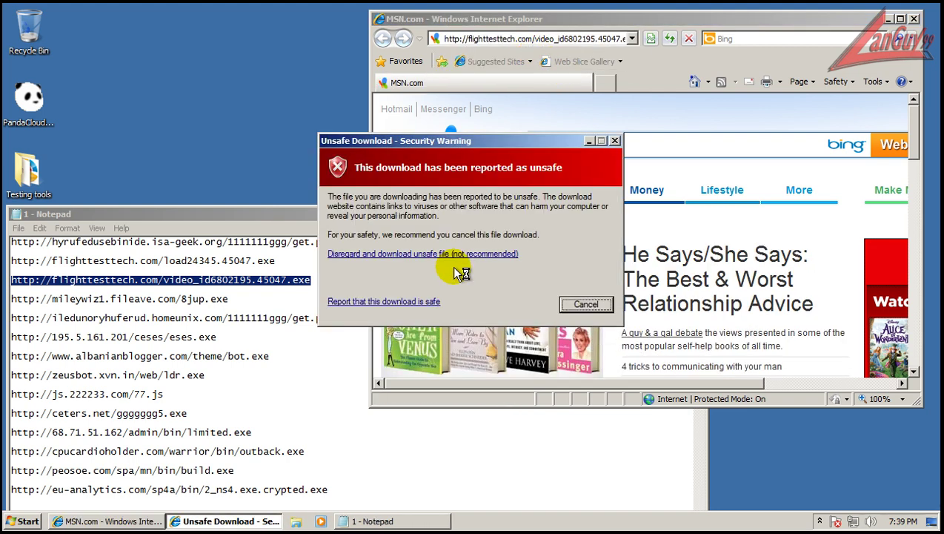
click(454, 261)
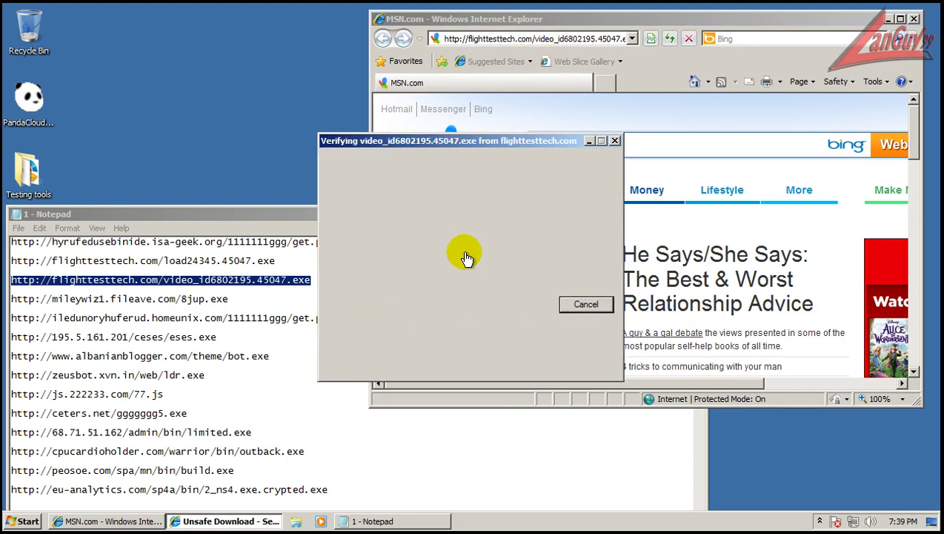
click(507, 284)
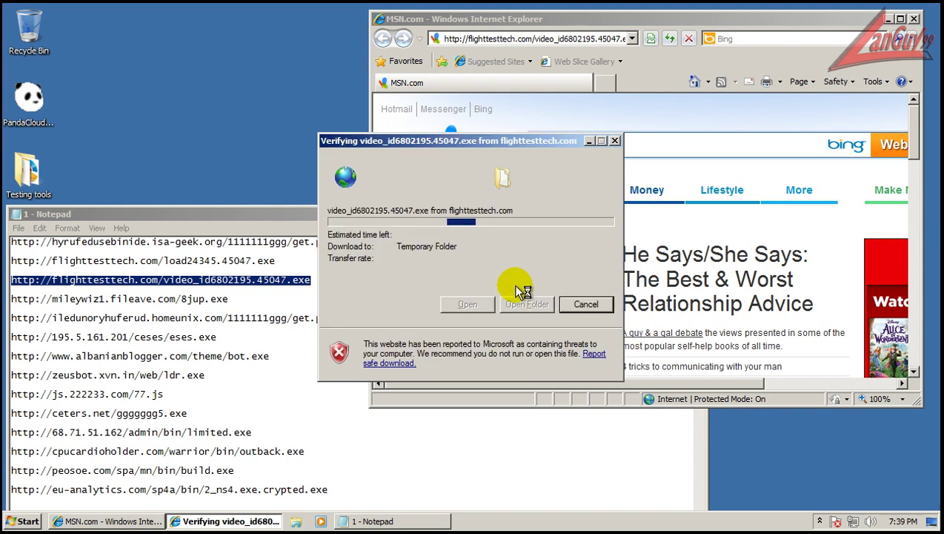
click(821, 521)
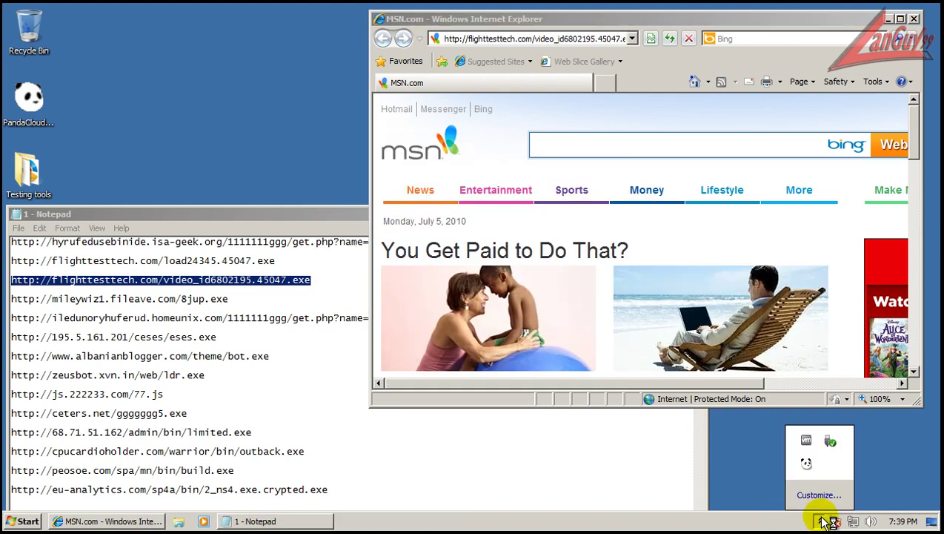
click(823, 522)
click(237, 305)
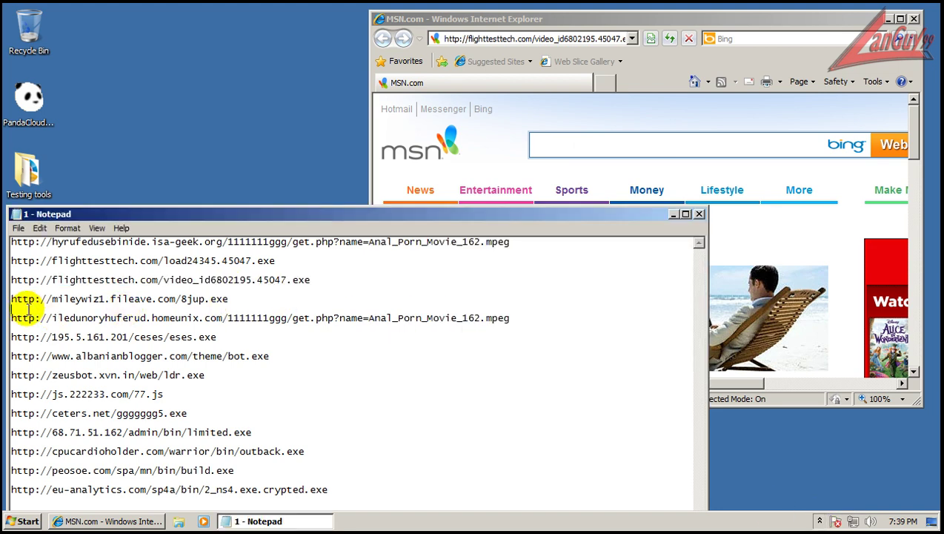
drag(29, 303, 10, 299)
key(ctrl+c)
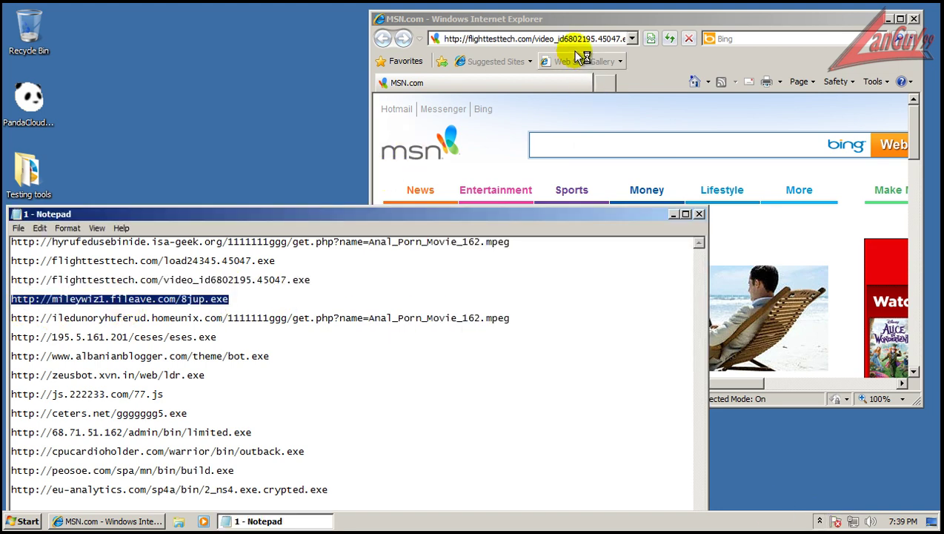
click(570, 39)
triple_click(573, 38)
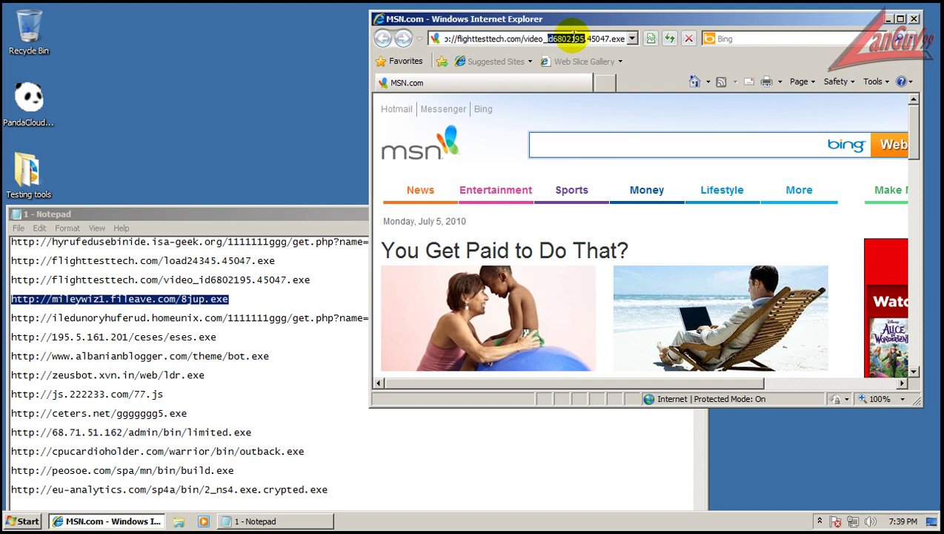
key(ctrl+v)
key(Return)
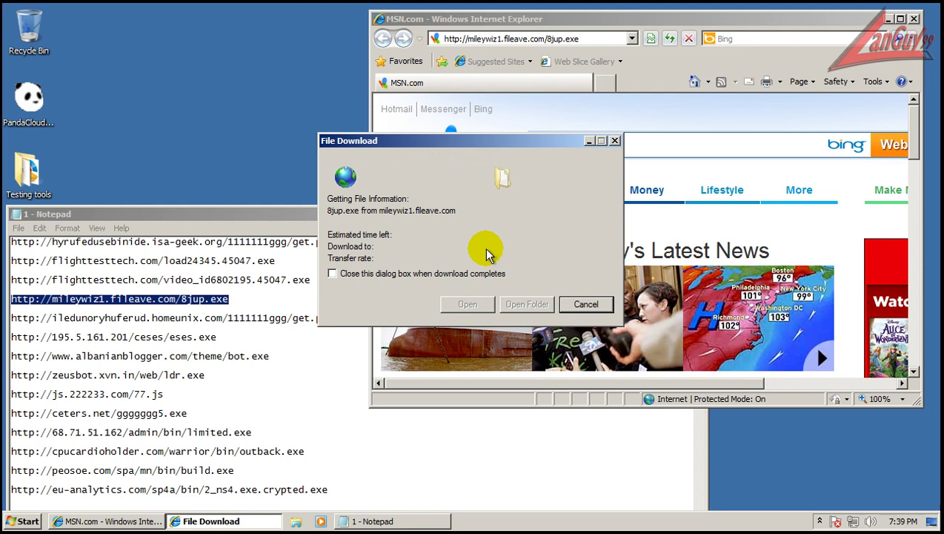
Open Task Manager and make its window taller to examine all running processes.
right_click(515, 519)
click(534, 477)
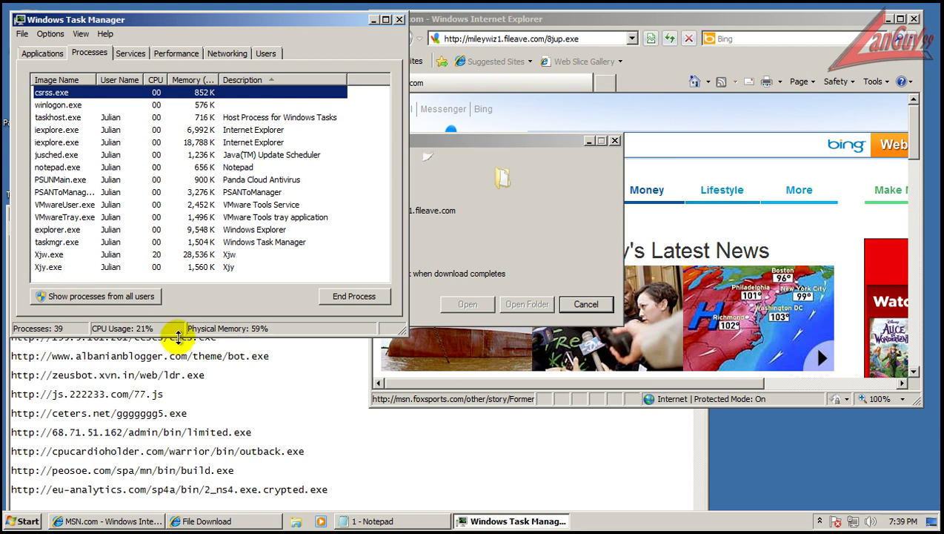
drag(178, 337, 185, 425)
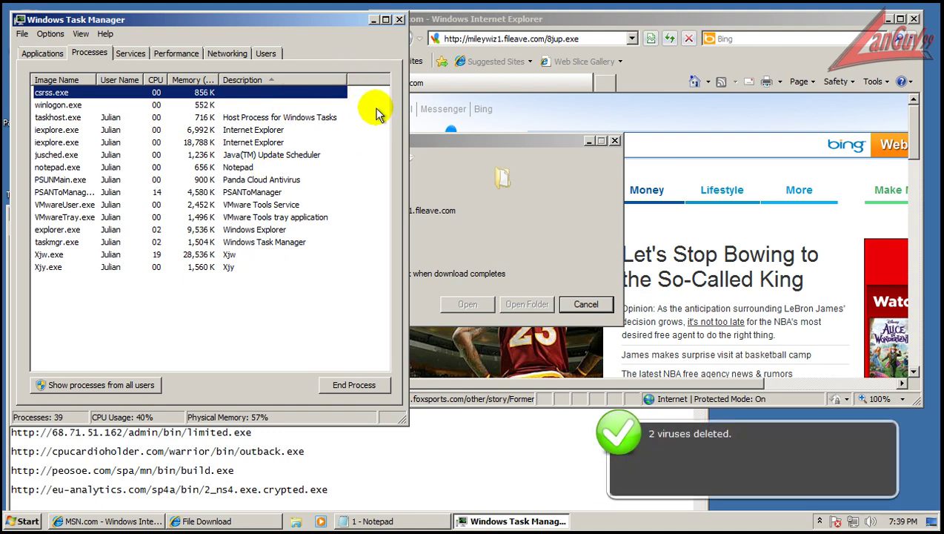
Open the antivirus event report from the virus notification, widen it and its details column to read the detected file paths, and close it.
click(684, 437)
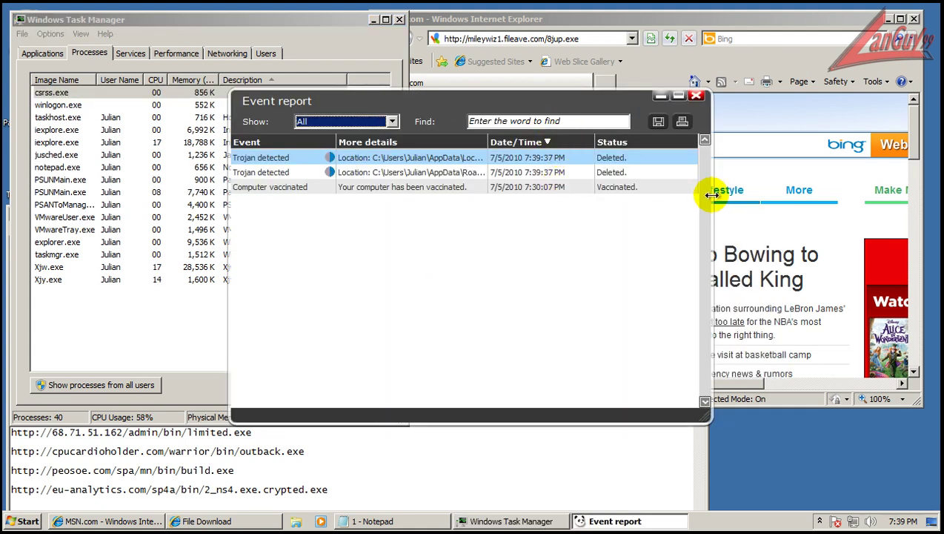
drag(710, 196, 923, 197)
drag(488, 142, 750, 141)
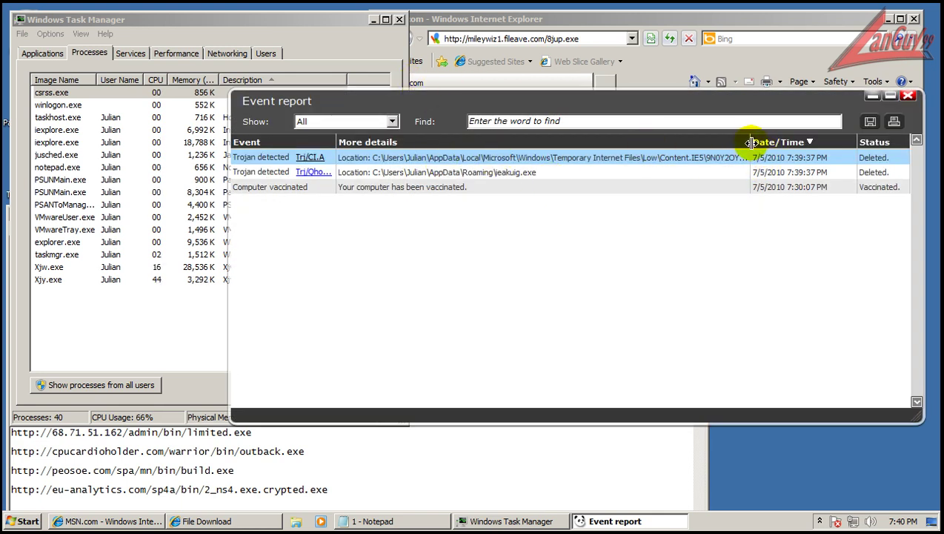
double_click(868, 152)
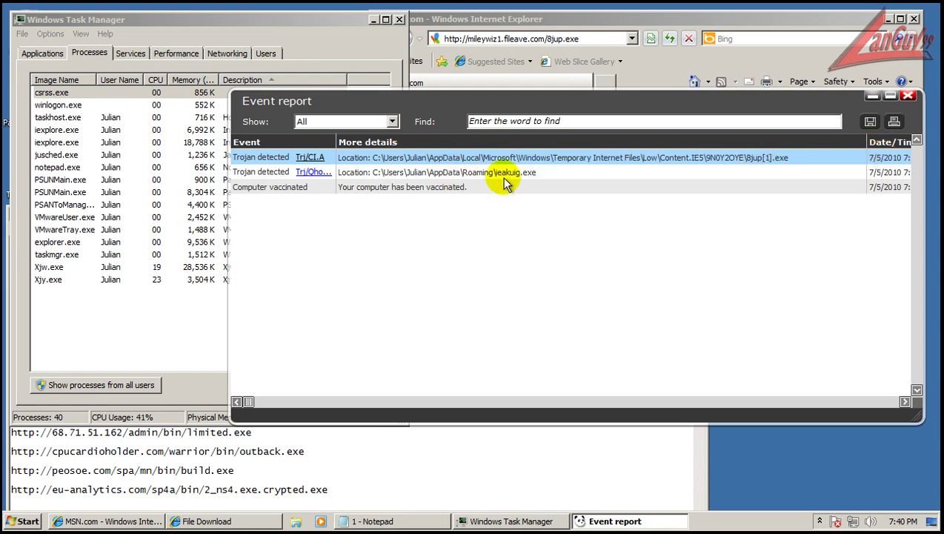
click(917, 97)
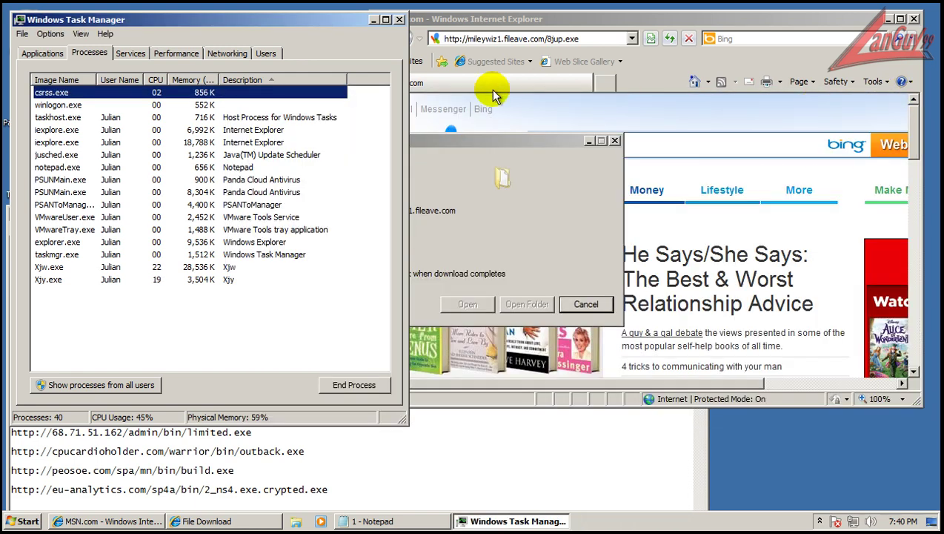
Cancel the 8jup.exe download, copy the iledunoryhuferud.homeunix.com URL from the list, and load it in the browser.
click(586, 304)
click(413, 445)
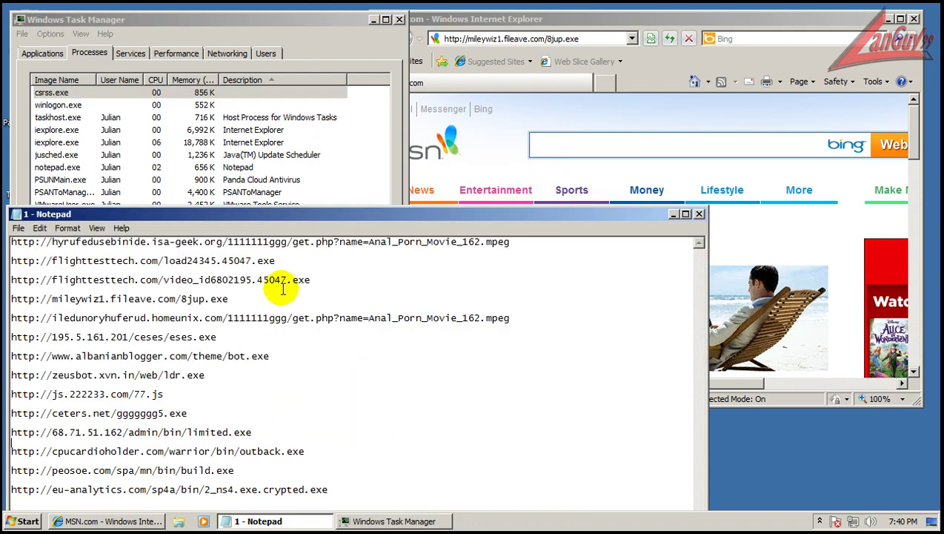
click(559, 324)
key(shift+Home)
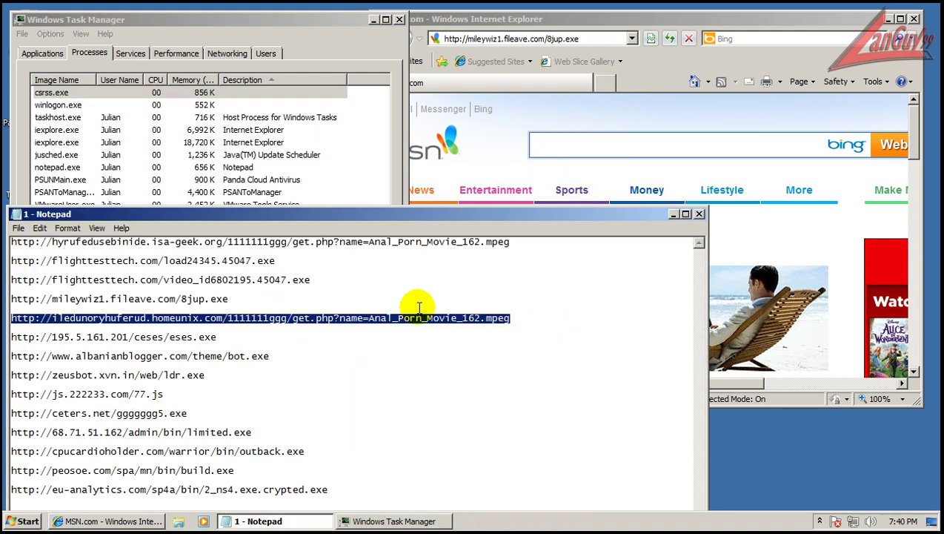
click(626, 38)
click(626, 38)
key(ctrl+v)
key(Return)
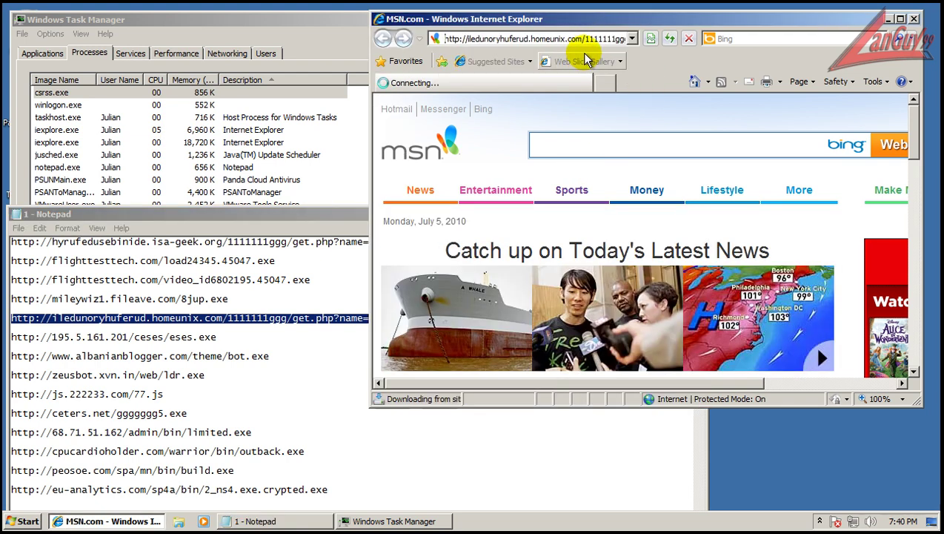
click(233, 334)
key(shift+Home)
key(ctrl+c)
click(585, 41)
key(ctrl+v)
key(Return)
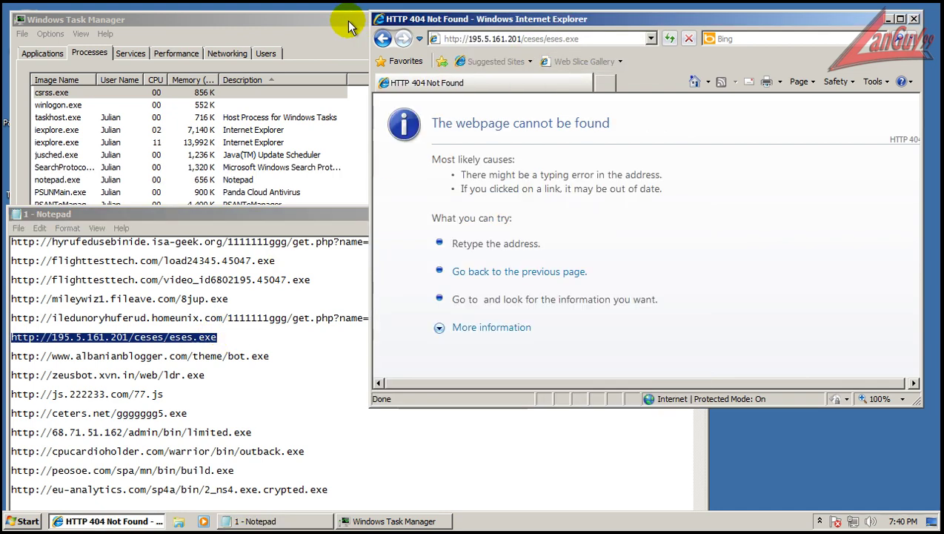
Close Task Manager and move the URL list window aside to uncover the desktop icons.
click(350, 26)
click(390, 18)
drag(305, 211, 437, 223)
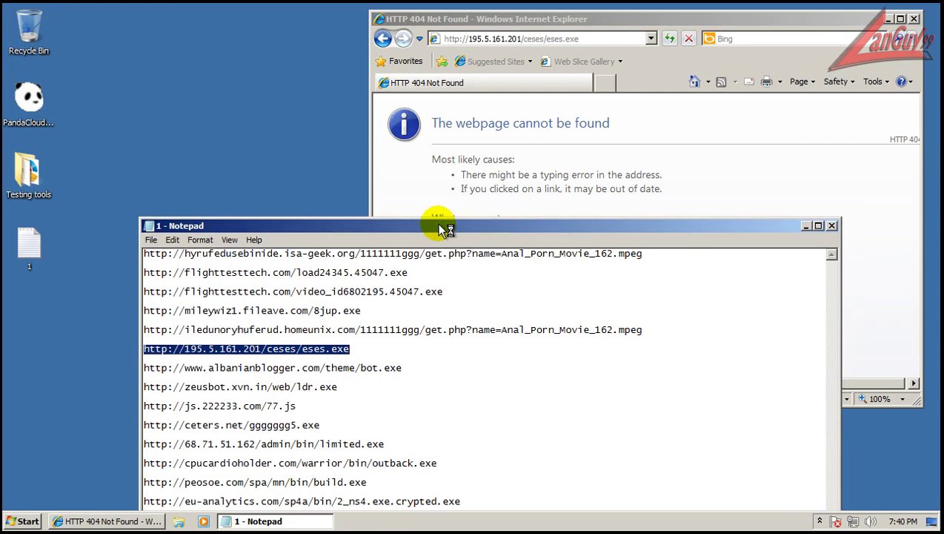
Launch procexp from the Process explorer folder in Testing tools, accept its license agreement, and close the folder window.
double_click(22, 178)
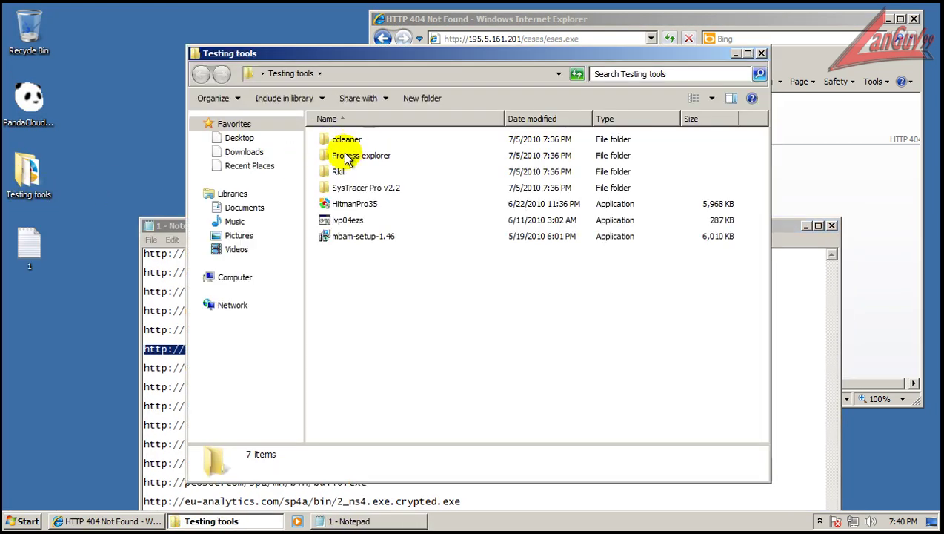
double_click(346, 155)
double_click(346, 156)
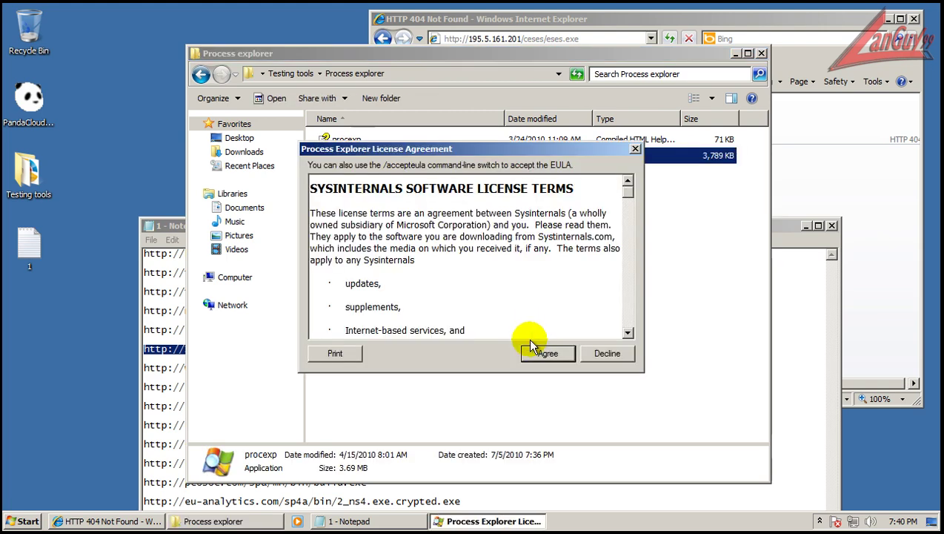
click(543, 349)
click(762, 54)
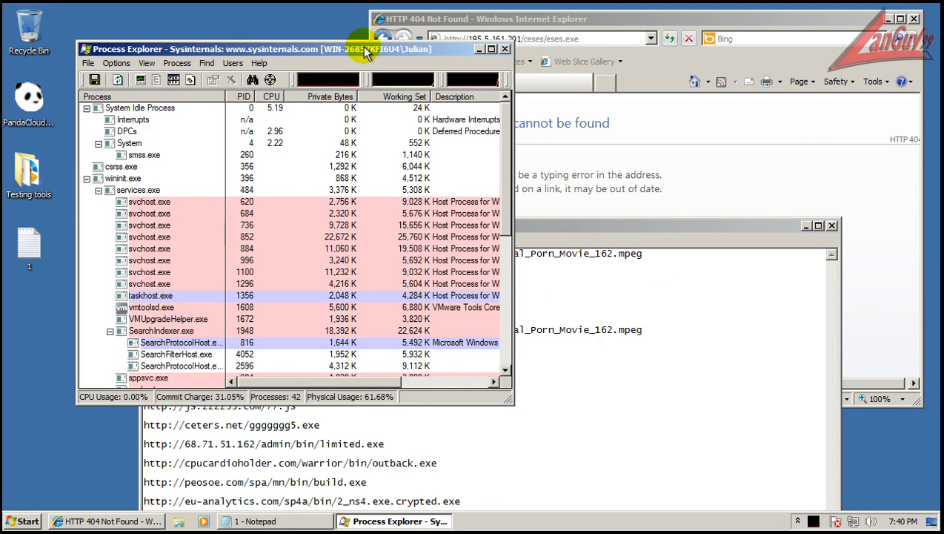
Snap Process Explorer and the browser side by side, and examine the processes at the end of the process tree.
drag(369, 49, 3, 29)
drag(694, 14, 940, 58)
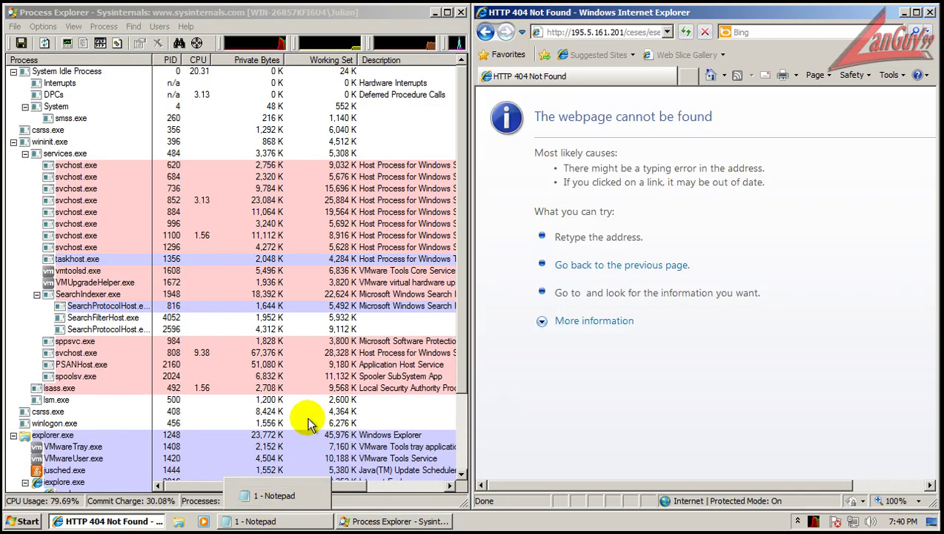
drag(462, 379, 477, 485)
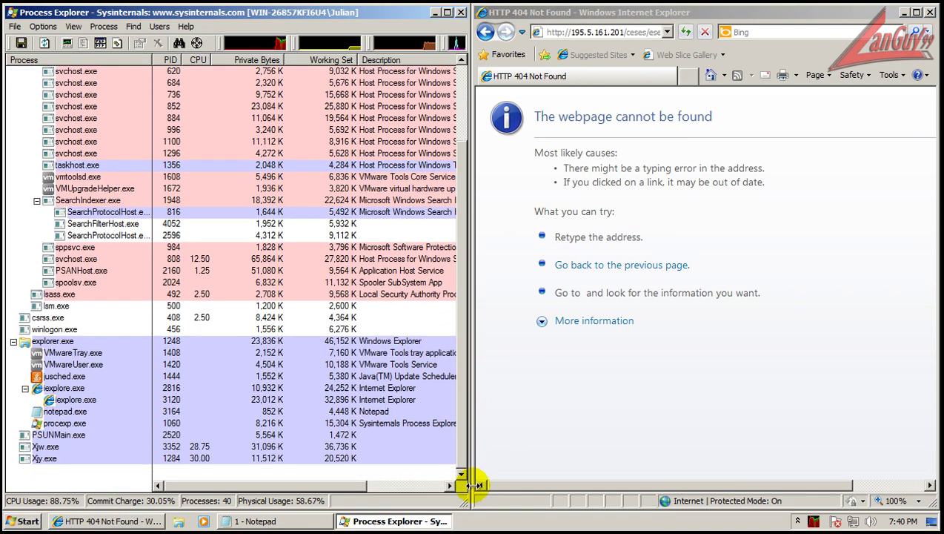
click(281, 520)
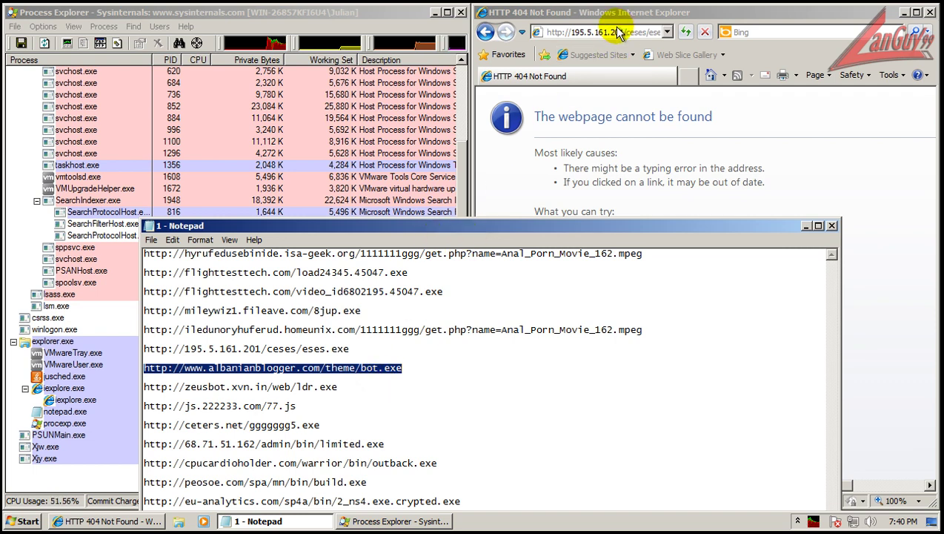
click(612, 29)
click(414, 13)
click(580, 32)
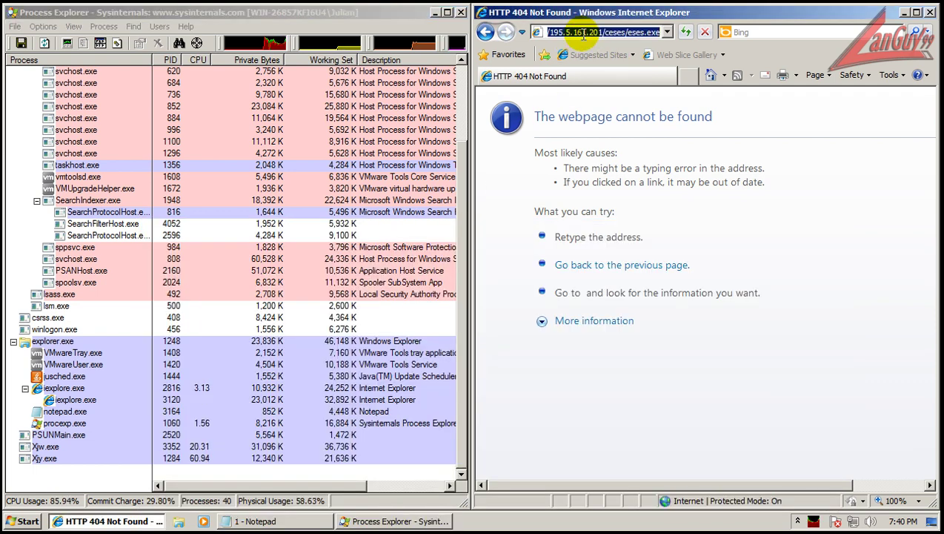
key(ctrl+v)
key(Return)
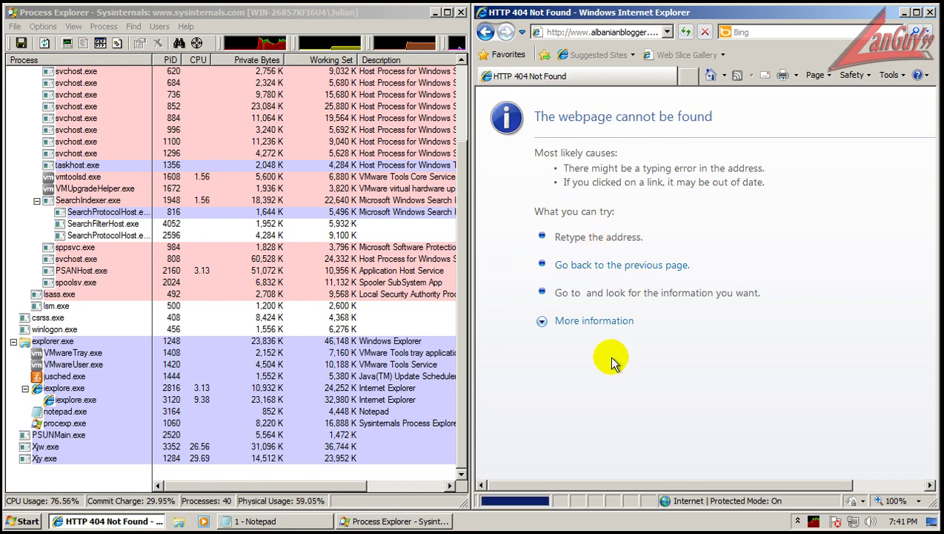
click(289, 522)
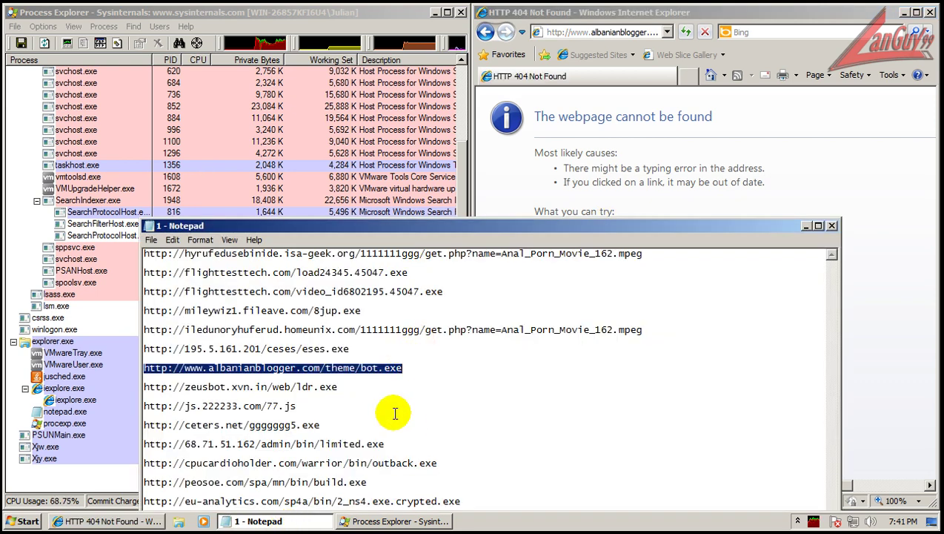
click(360, 387)
key(shift+Home)
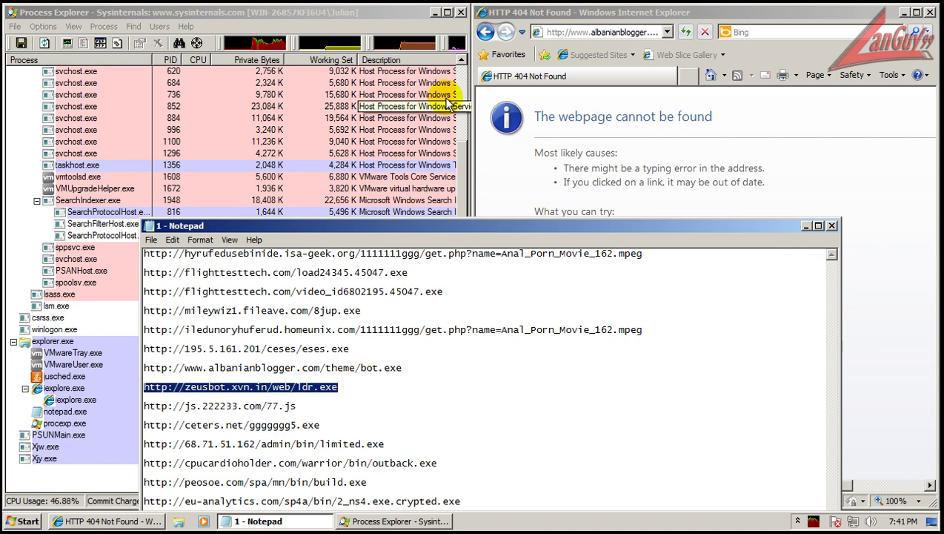
click(390, 14)
click(571, 33)
click(599, 34)
key(ctrl+v)
key(Return)
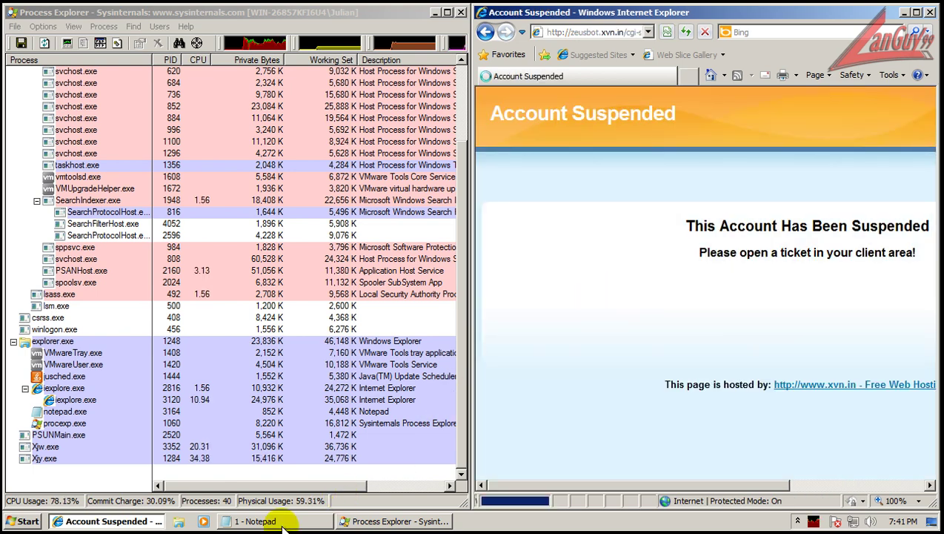
click(253, 521)
double_click(296, 406)
click(398, 12)
click(639, 8)
key(ctrl+v)
key(Return)
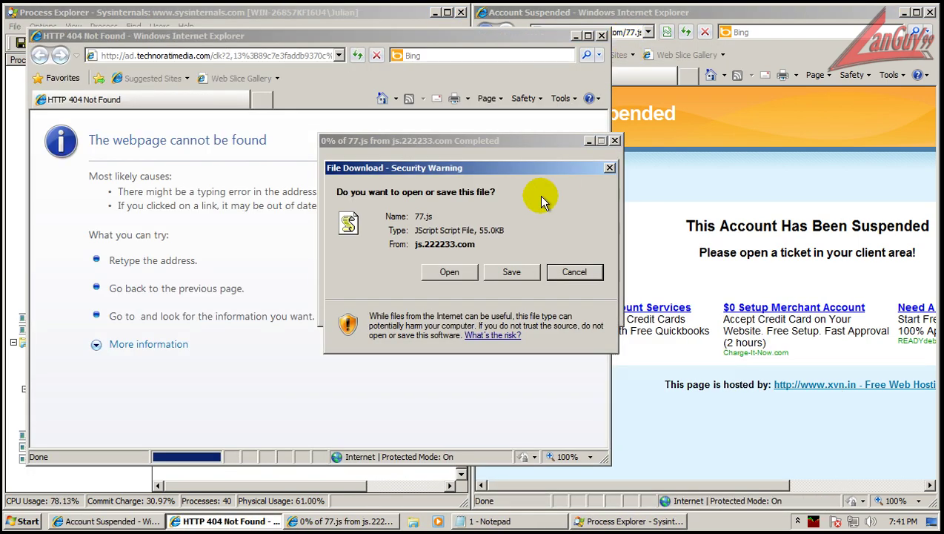
Open 77.js despite the security warning, then close the pop-up browser window and decline to continue running its scripts.
click(439, 270)
click(443, 254)
click(595, 272)
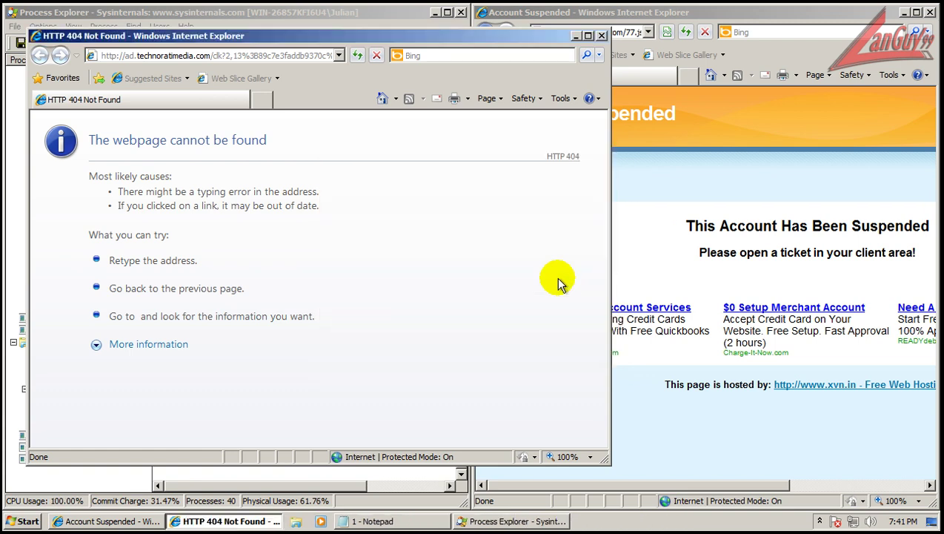
click(585, 333)
click(602, 35)
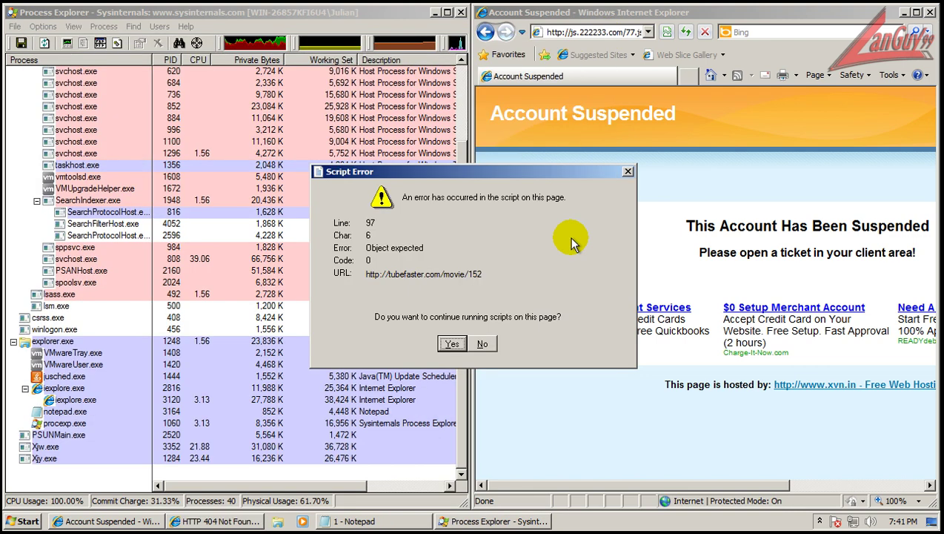
click(484, 347)
click(319, 514)
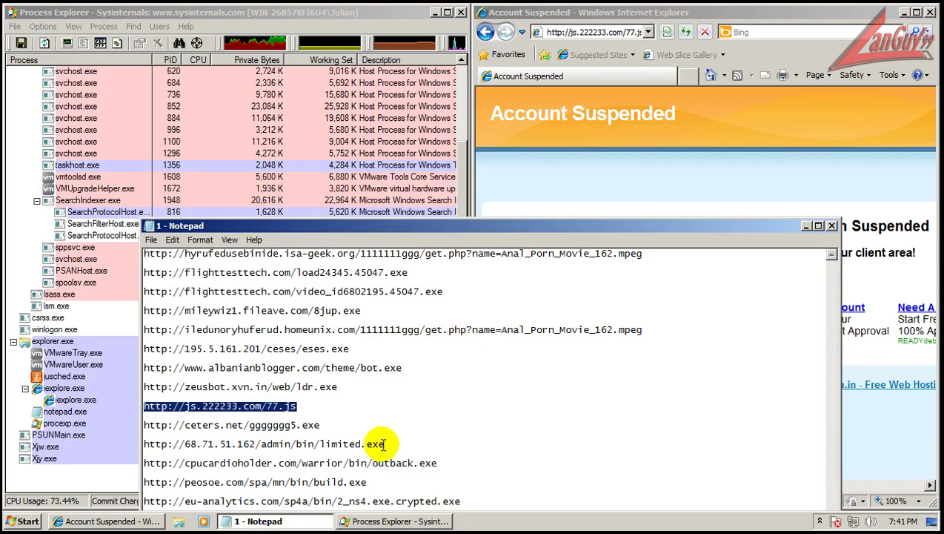
double_click(319, 425)
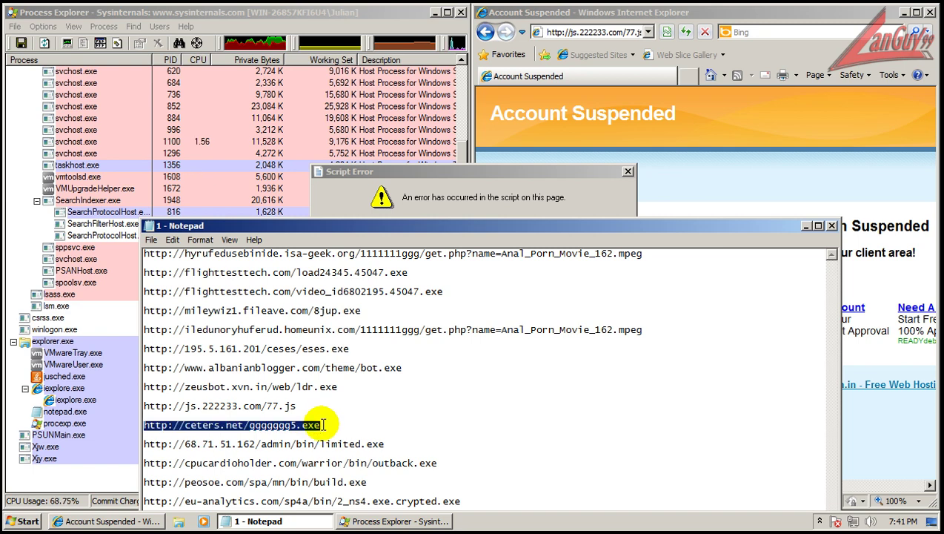
click(529, 175)
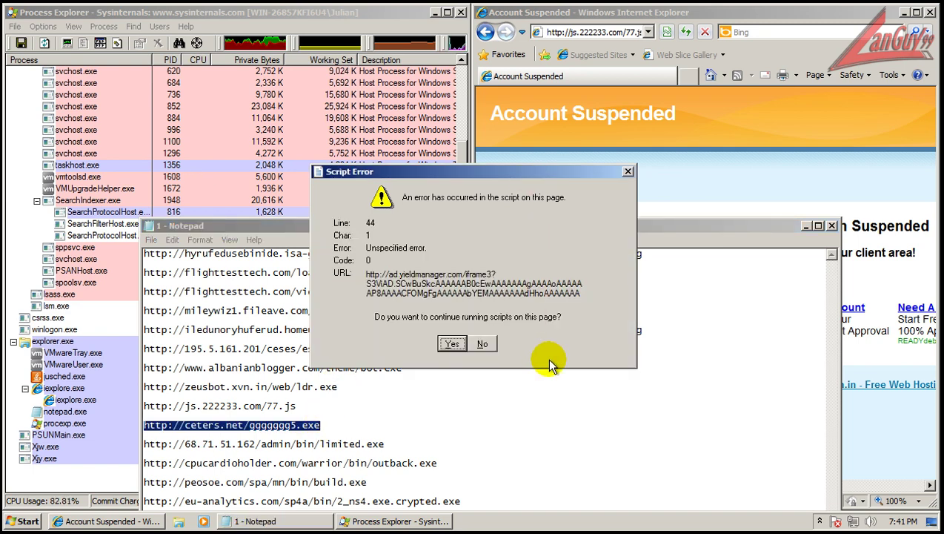
click(482, 345)
click(593, 33)
key(ctrl+v)
key(Return)
click(449, 270)
click(452, 255)
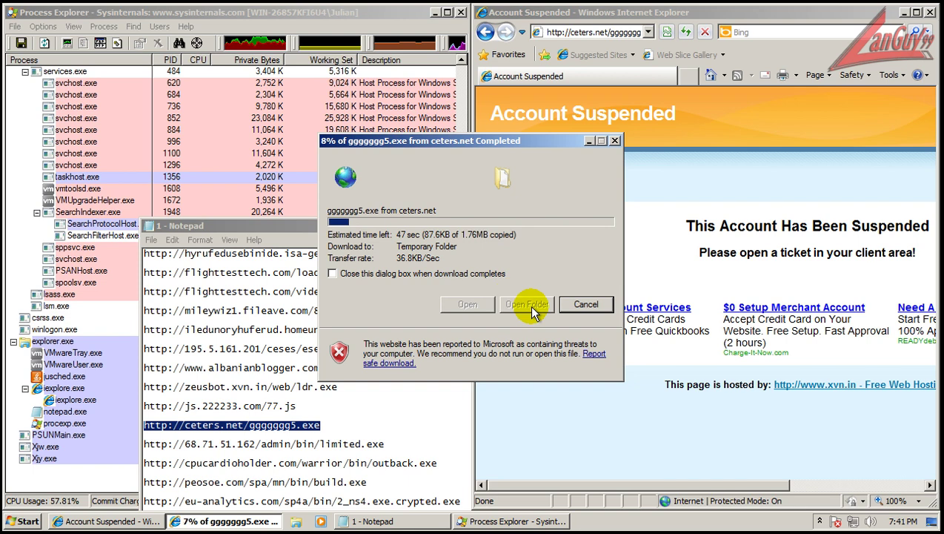
double_click(380, 444)
click(590, 31)
key(ctrl+v)
key(Return)
click(450, 273)
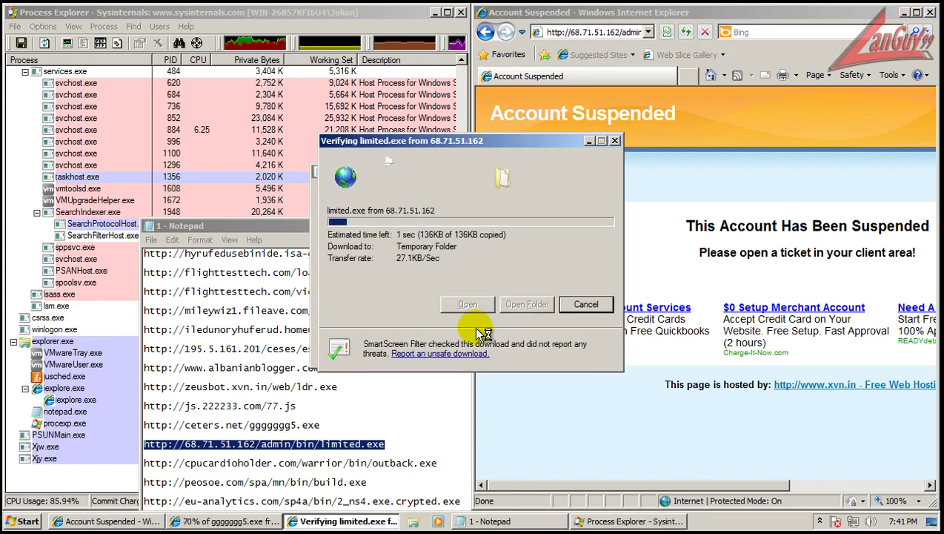
click(531, 271)
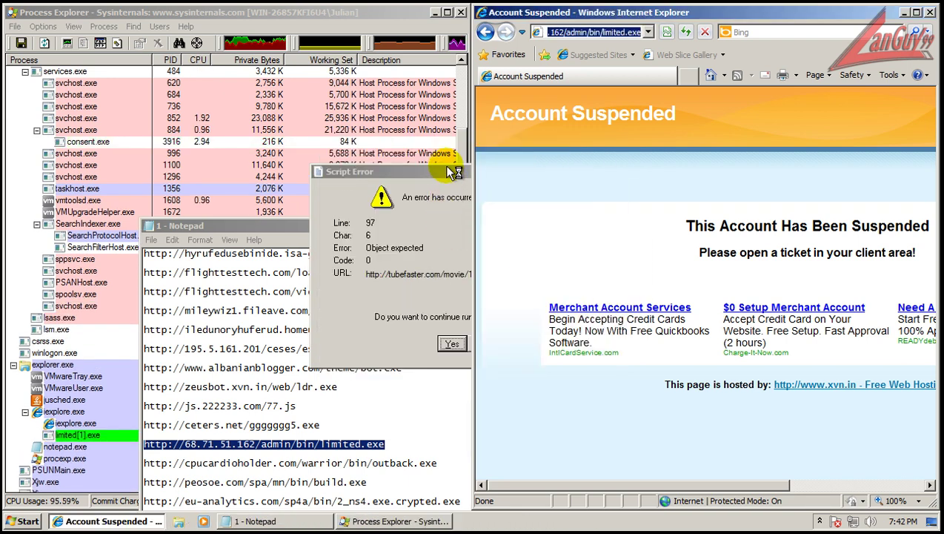
Bring Process Explorer forward to examine the running processes, and respond to the pending Adobe Flash Player permission prompt.
click(393, 13)
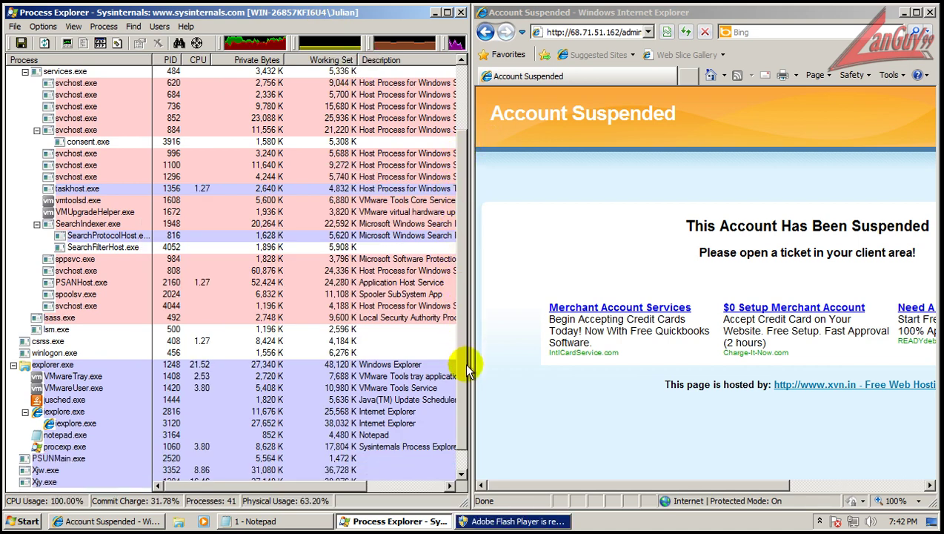
scroll(461, 354, down, 1)
click(507, 523)
click(412, 309)
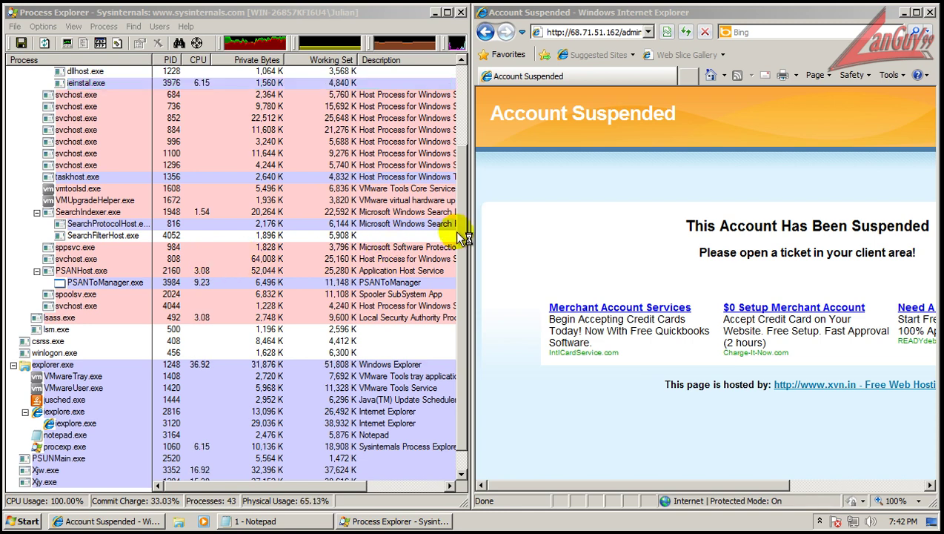
click(291, 521)
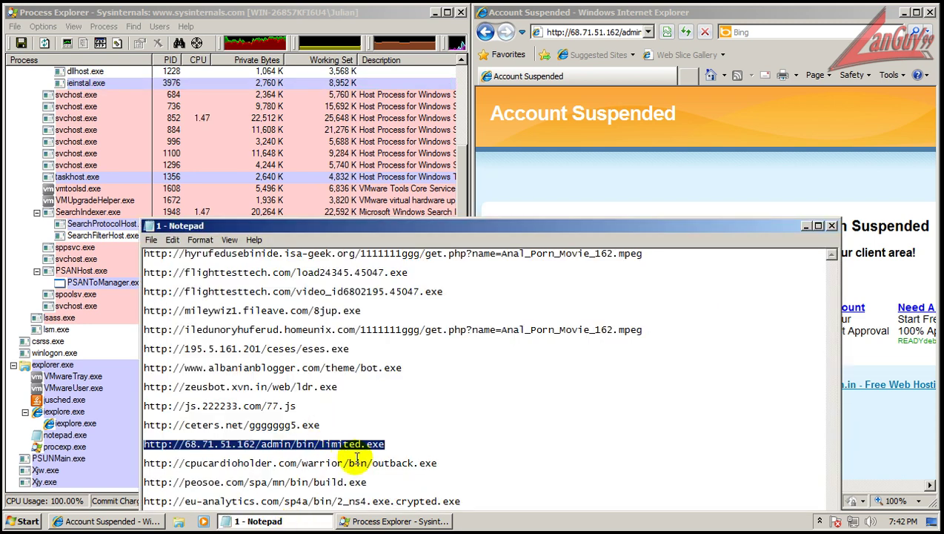
click(445, 465)
key(shift+Home)
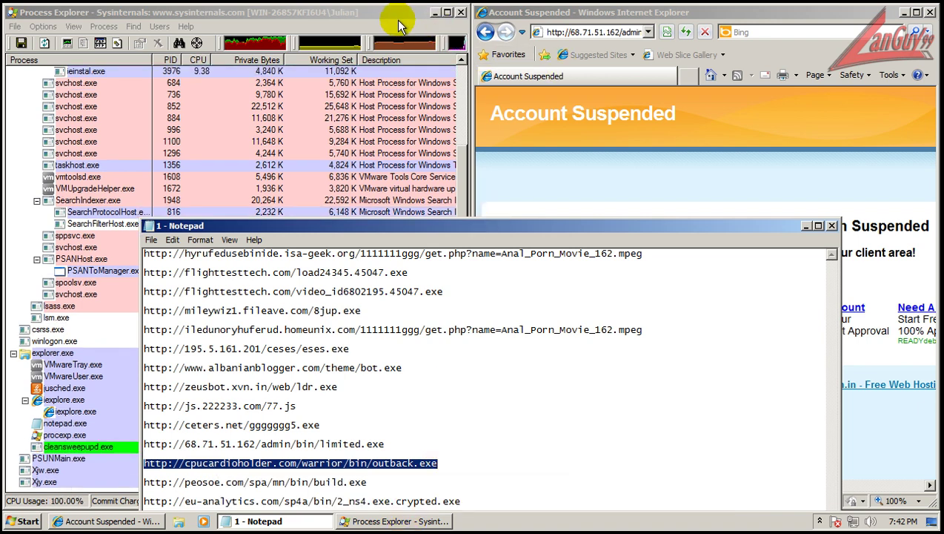
click(433, 38)
click(597, 32)
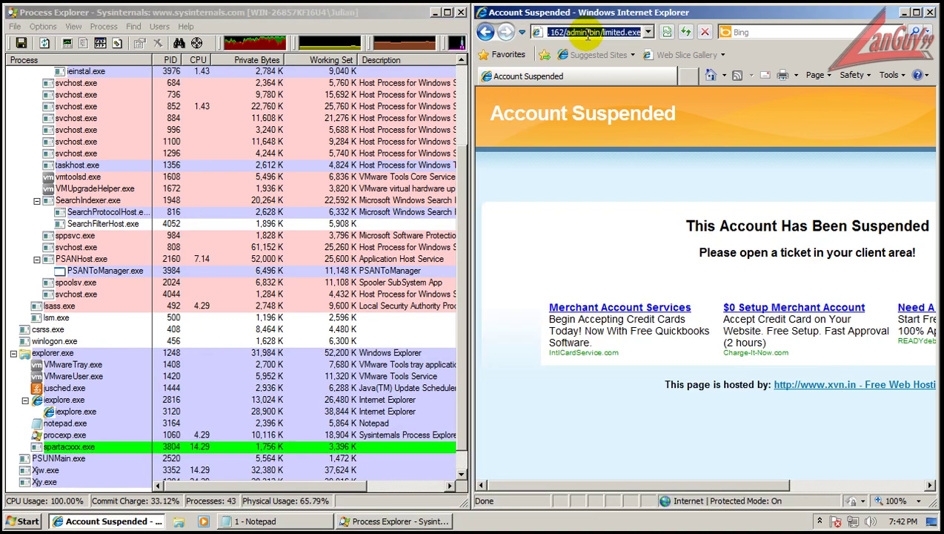
key(ctrl+v)
key(Return)
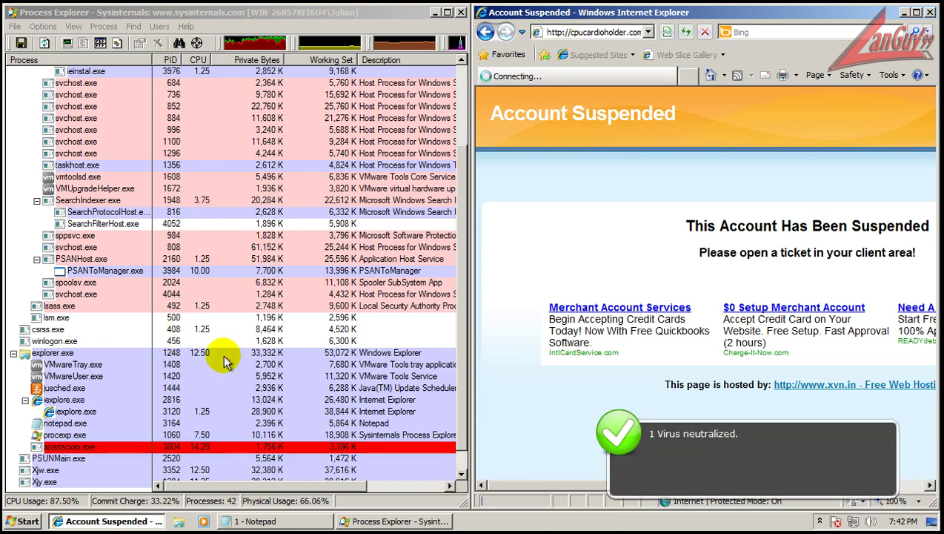
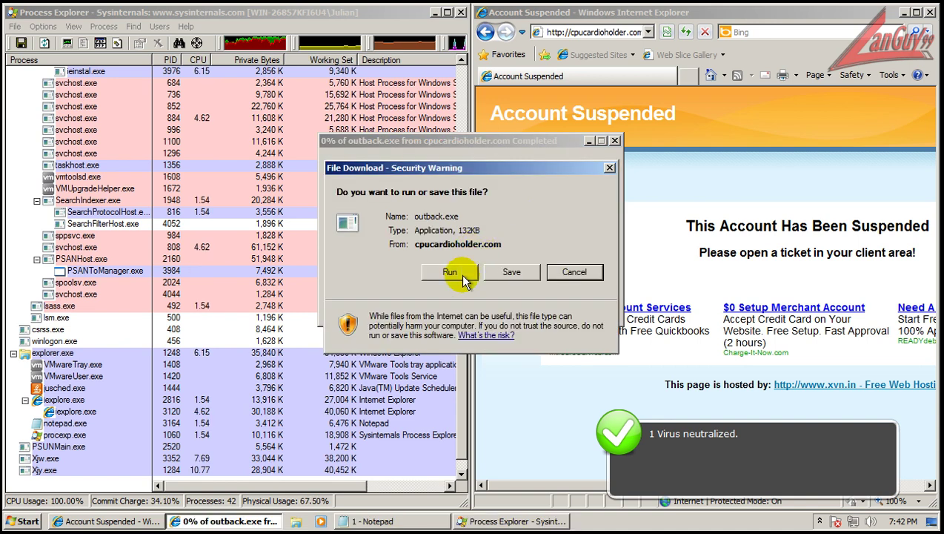
Run the downloaded outback.exe from the file download warning.
click(461, 276)
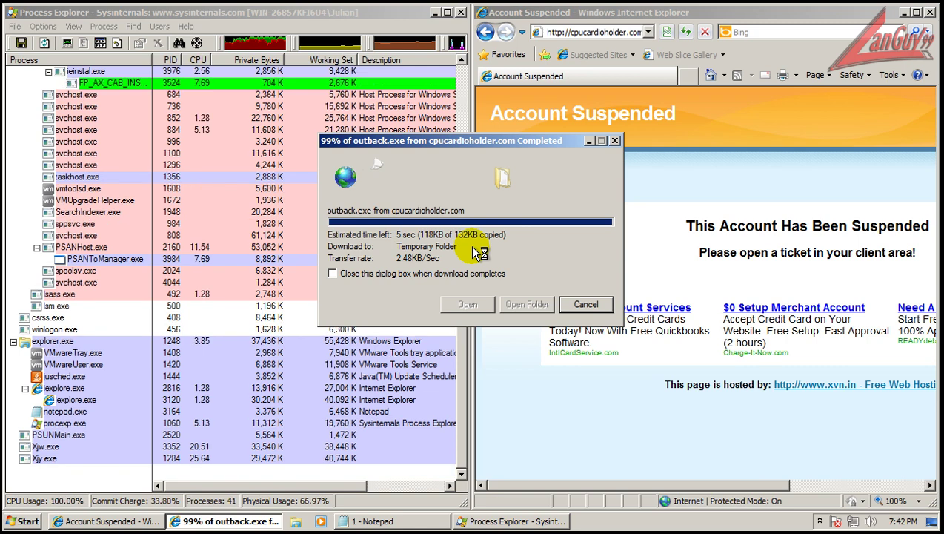
Kill the Xjw.exe and Xjy.exe processes in Process Explorer, closing the crashed Internet Explorer program along the way.
click(77, 460)
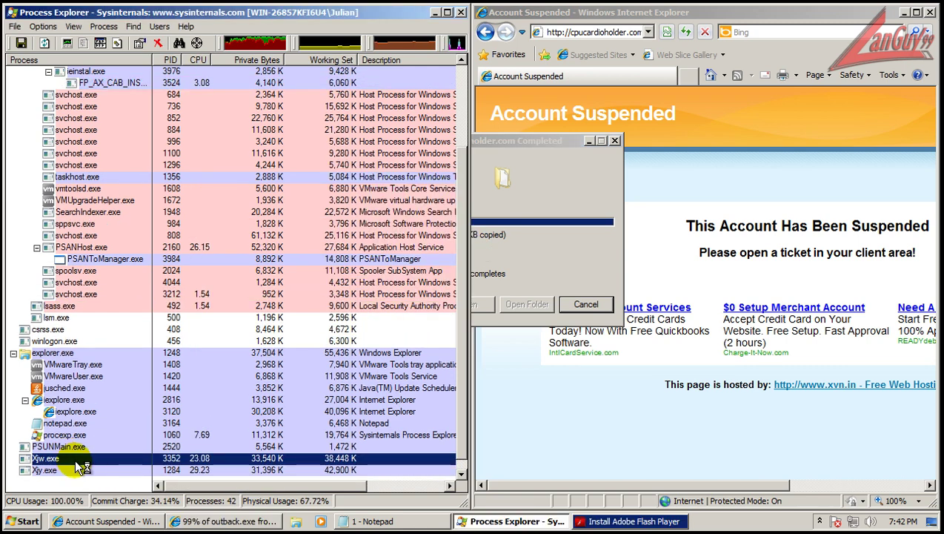
right_click(84, 461)
right_click(66, 471)
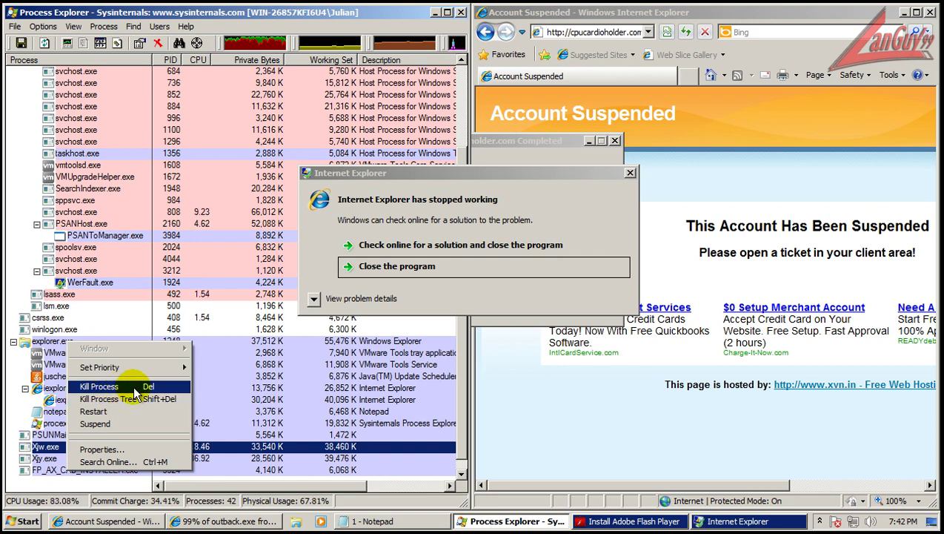
click(134, 393)
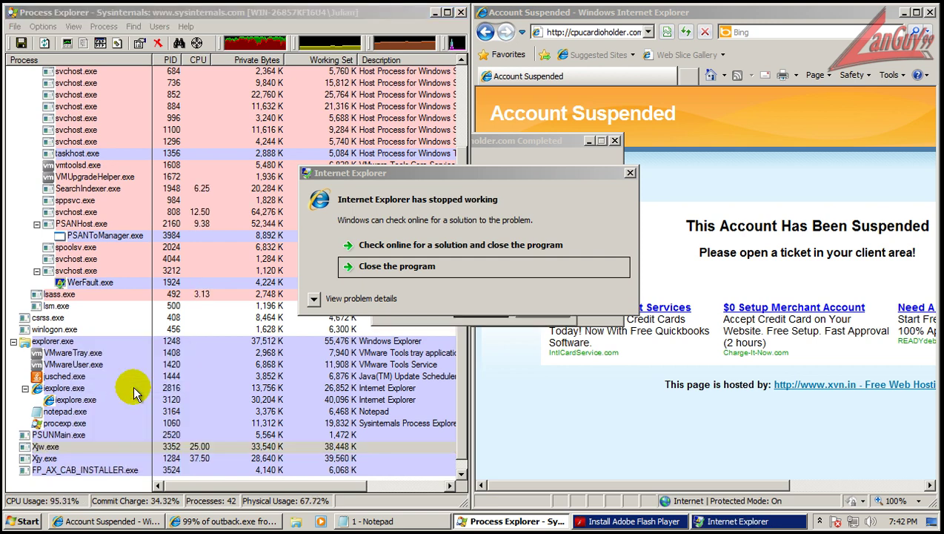
click(417, 271)
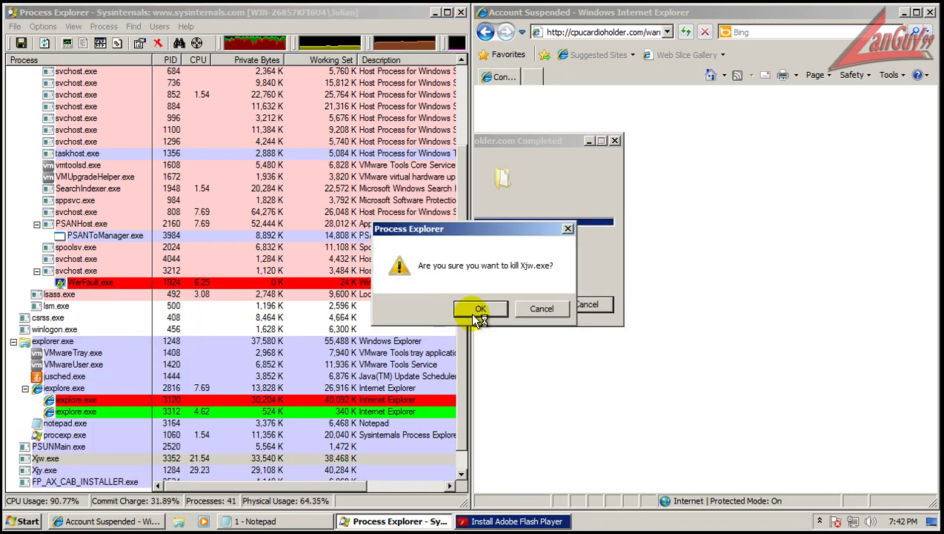
click(480, 309)
right_click(59, 447)
click(83, 362)
click(470, 309)
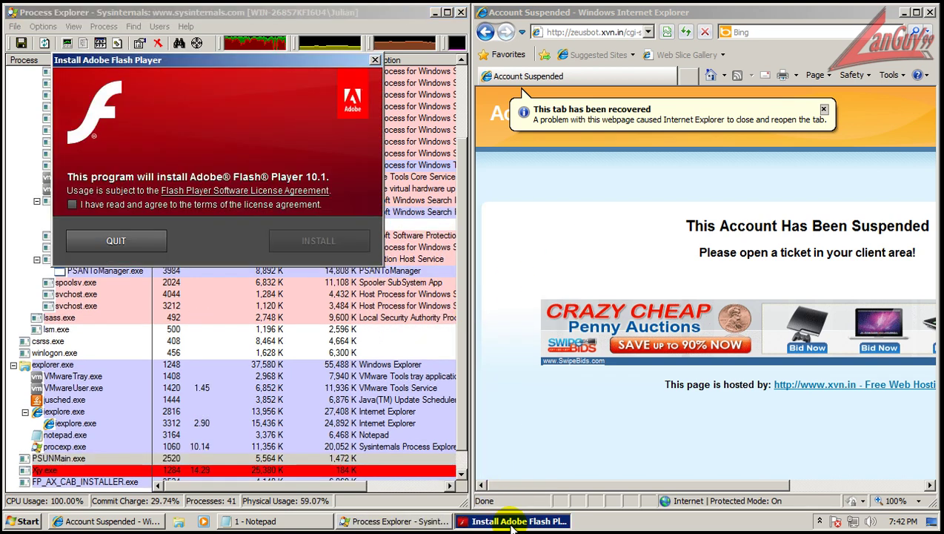
Accept the license agreement, install Adobe Flash Player 10.1 and finish the installer.
click(224, 205)
click(302, 237)
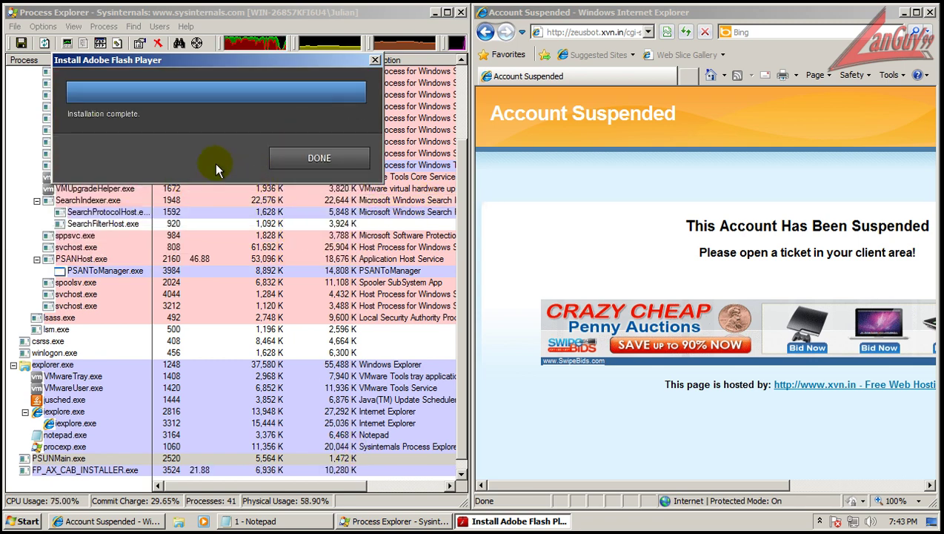
click(320, 160)
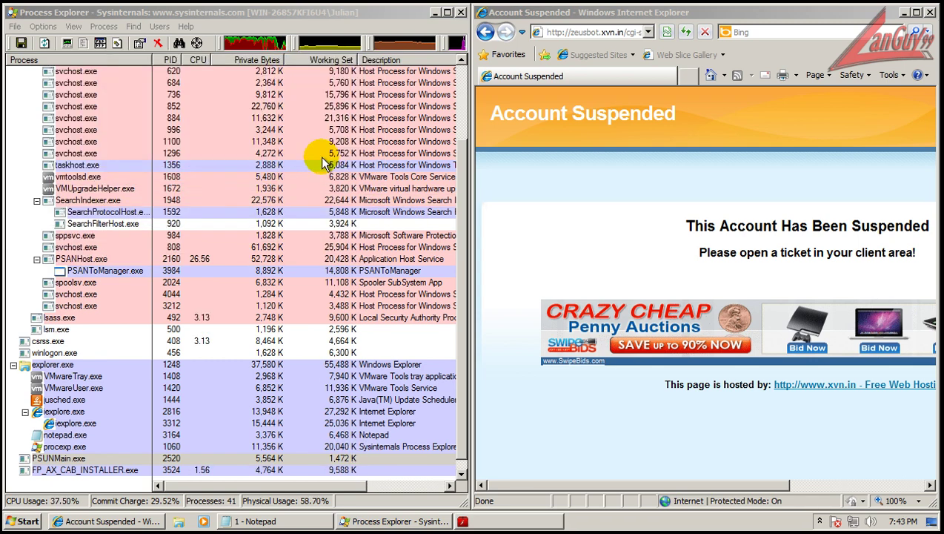
click(117, 523)
click(255, 522)
mouse_move(367, 482)
mouse_down()
mouse_move(368, 466)
mouse_move(359, 476)
mouse_up()
key(ctrl+c)
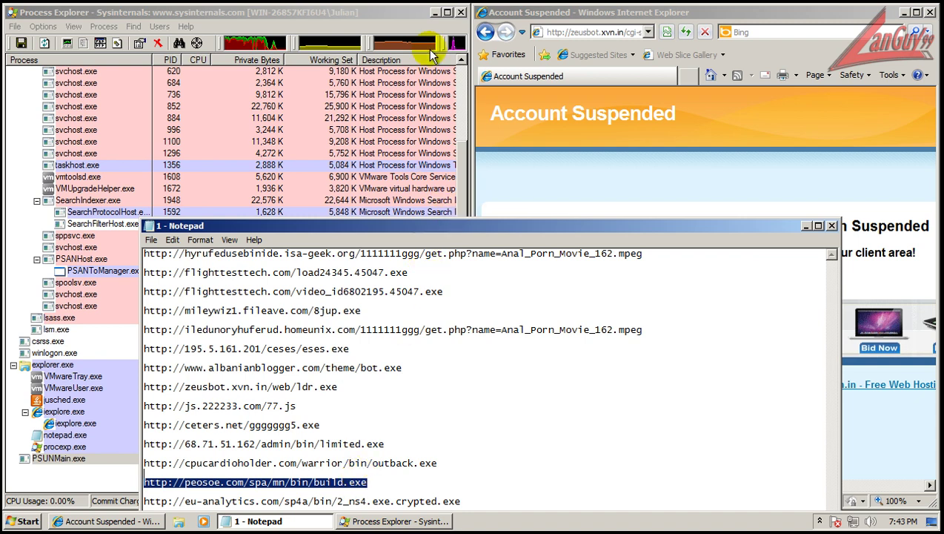
click(394, 18)
double_click(586, 33)
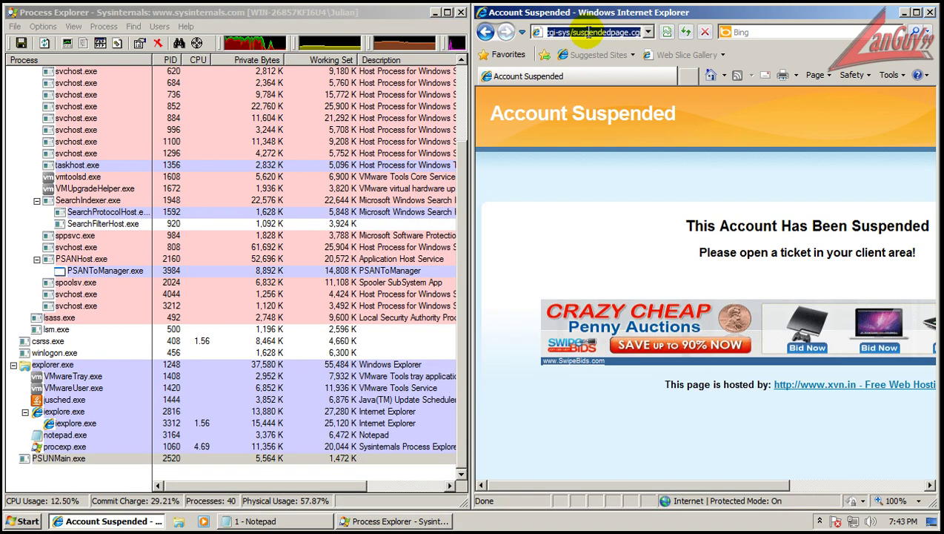
key(ctrl+v)
key(Return)
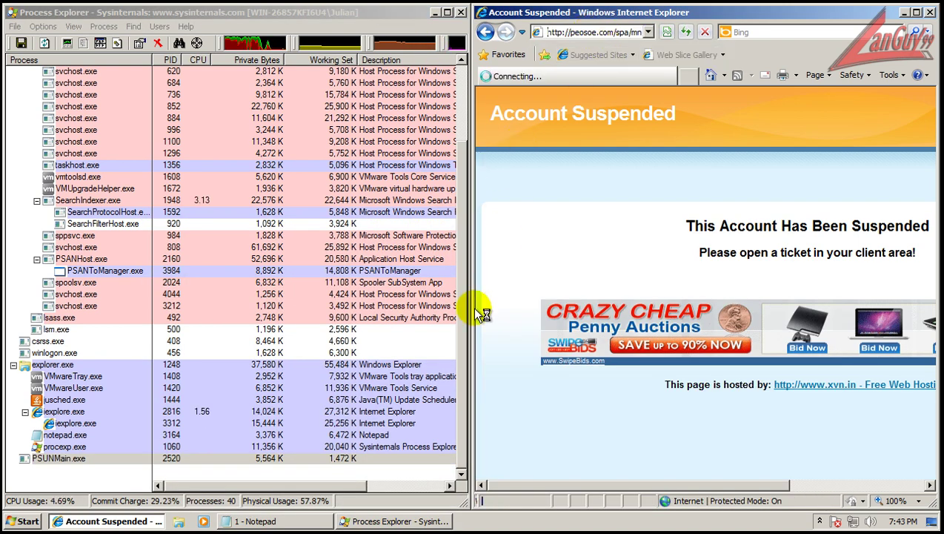
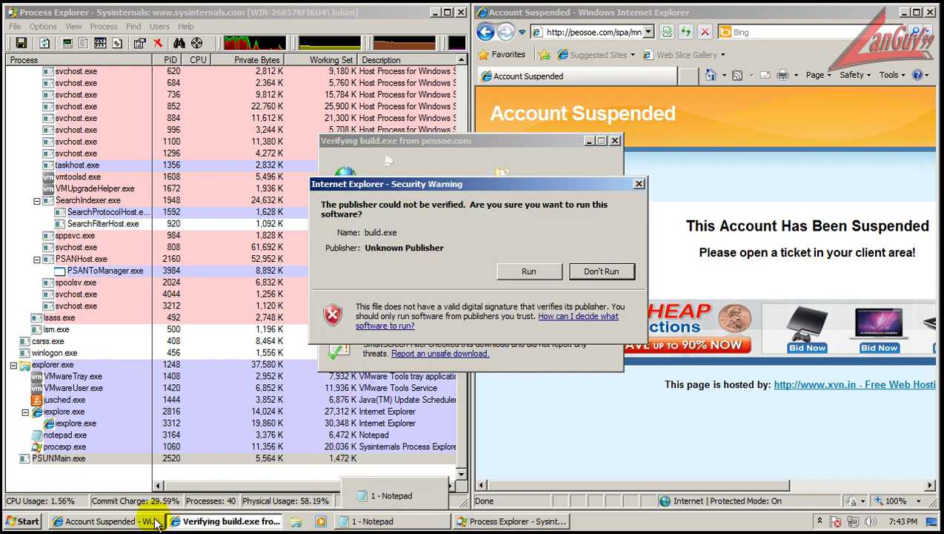
click(532, 276)
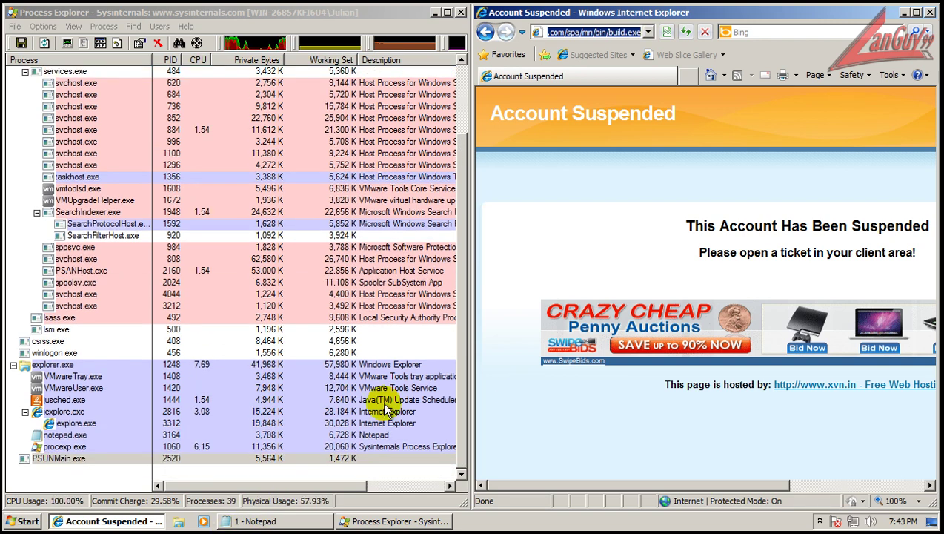
click(270, 521)
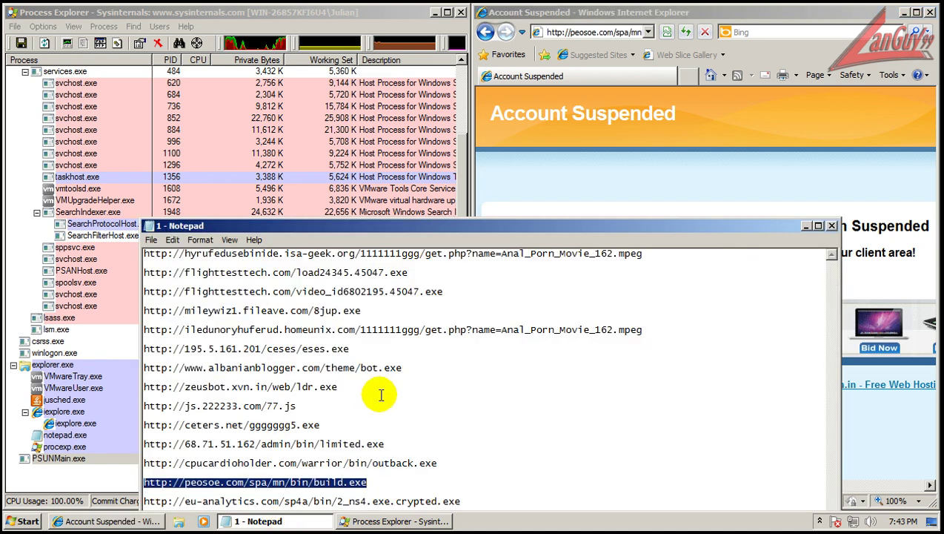
double_click(462, 493)
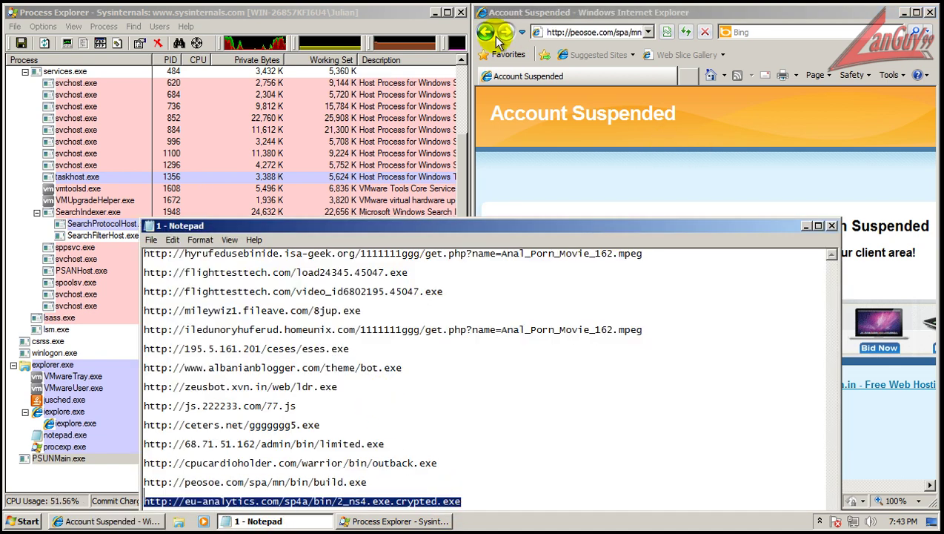
click(389, 12)
click(586, 37)
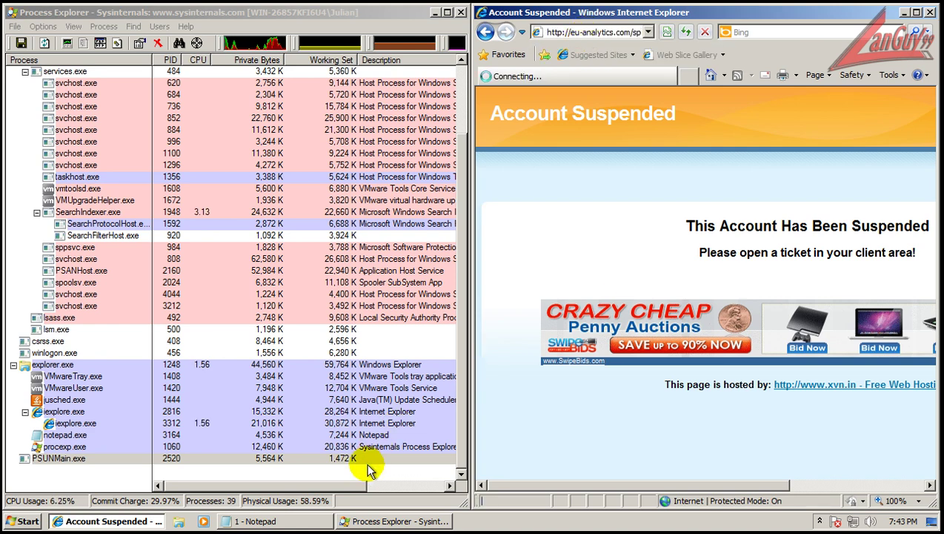
click(445, 271)
click(489, 257)
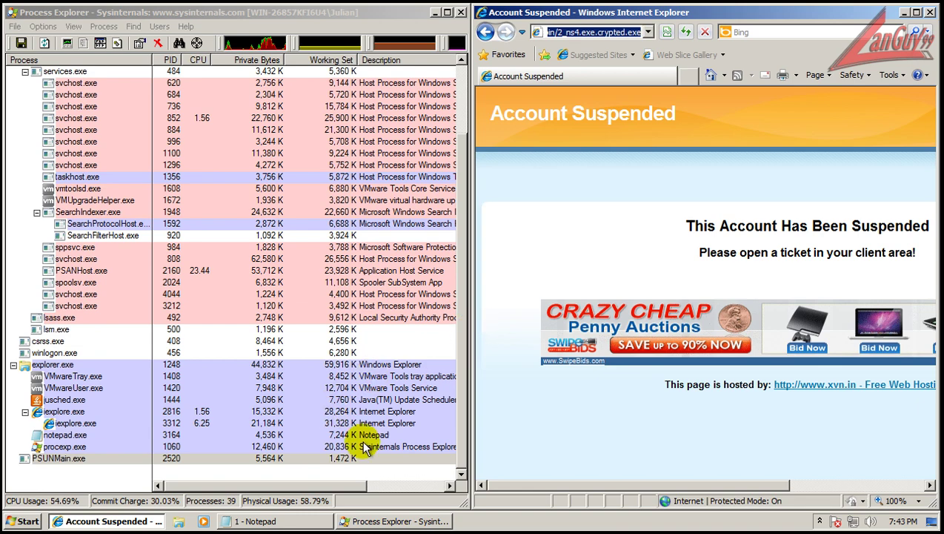
Check the end of the URL list, and close Notepad, Process Explorer and the browser.
click(312, 522)
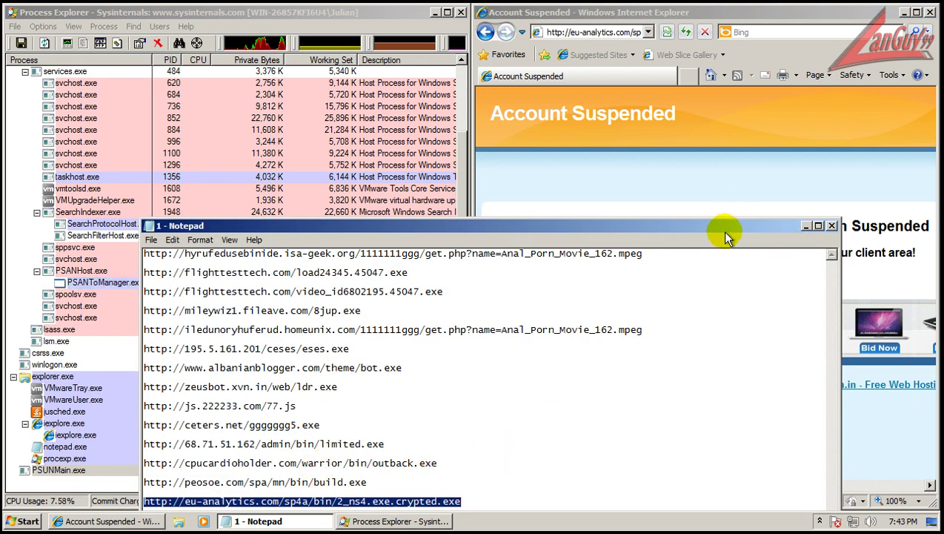
drag(723, 230, 746, 77)
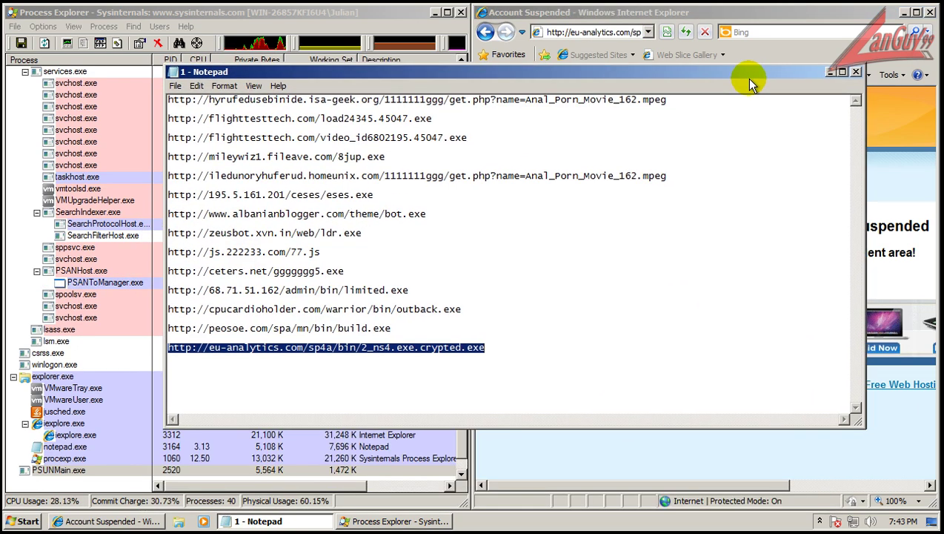
click(857, 74)
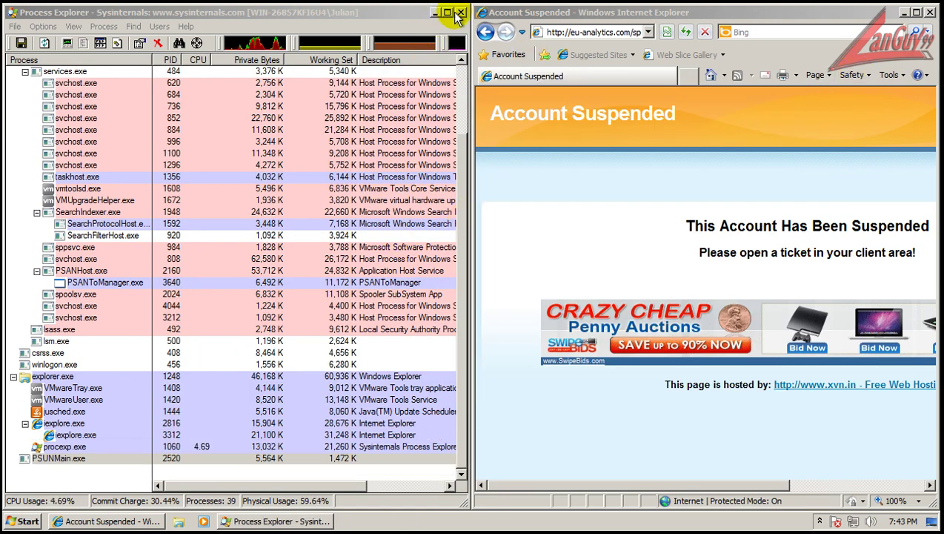
click(460, 13)
click(928, 13)
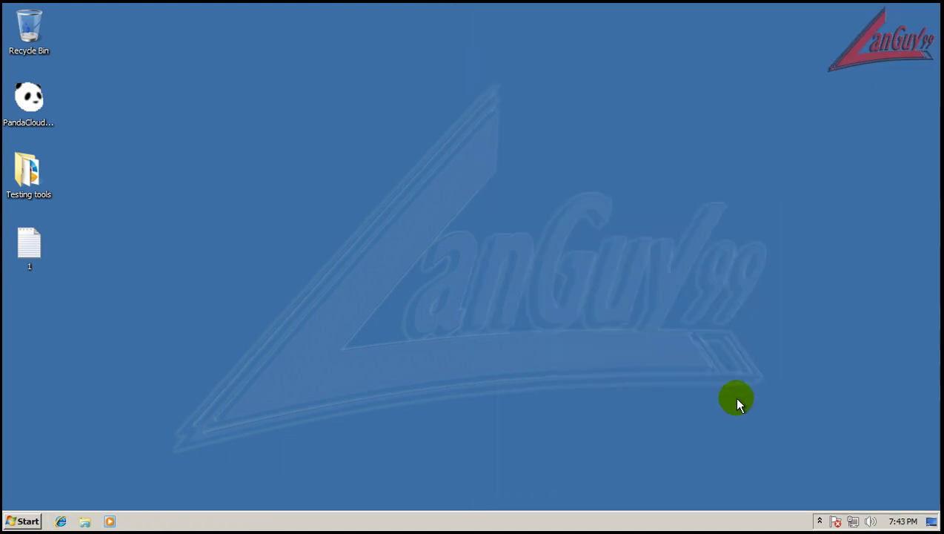
Open Panda Cloud Antivirus and start a scan of all My Computer, leaving only the scan window open.
click(820, 522)
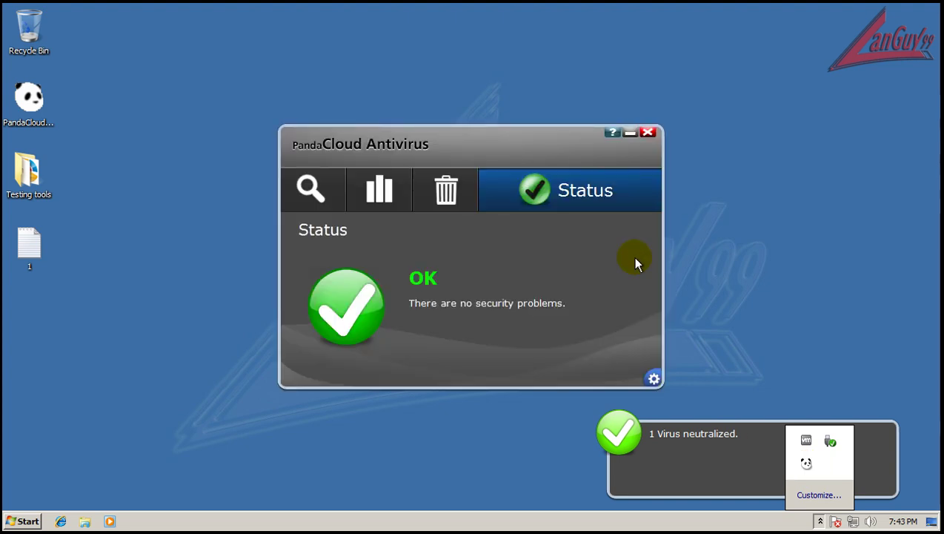
drag(491, 141, 442, 99)
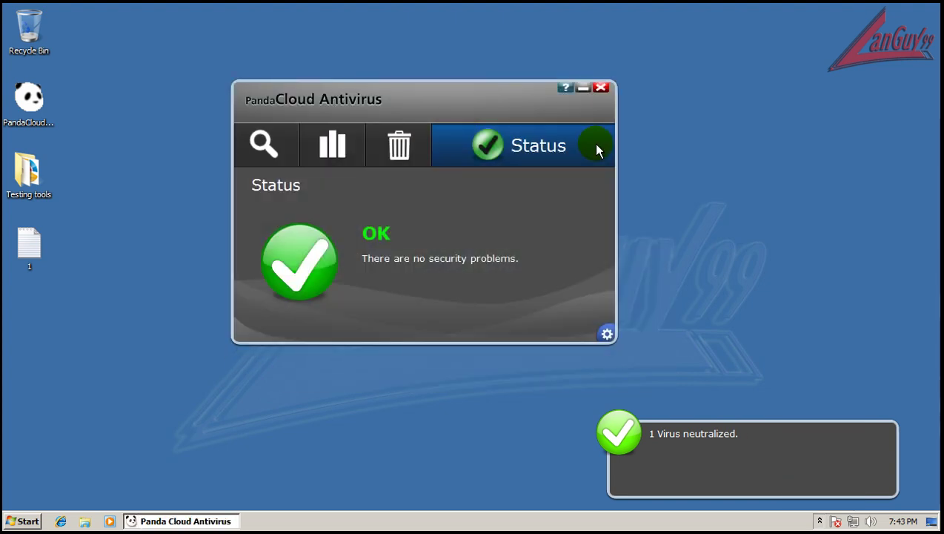
click(266, 150)
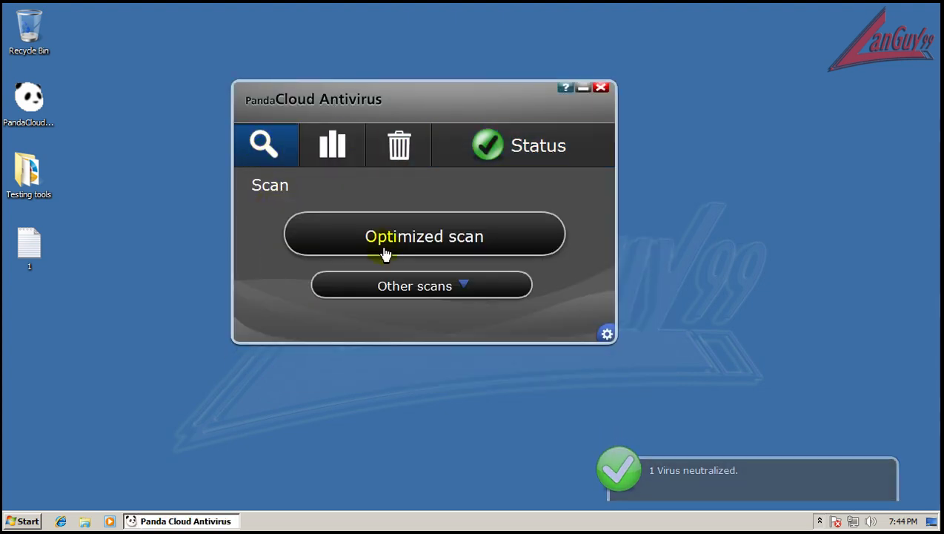
click(469, 297)
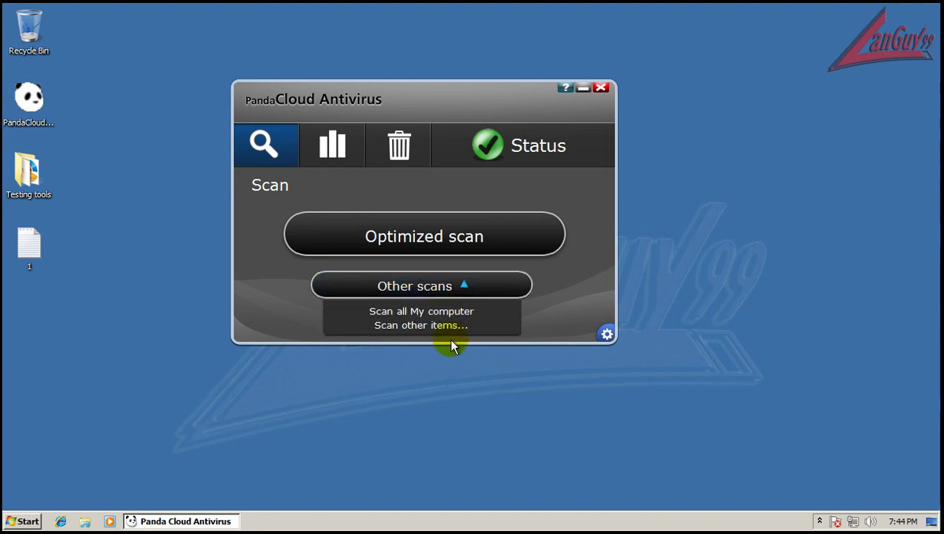
click(449, 312)
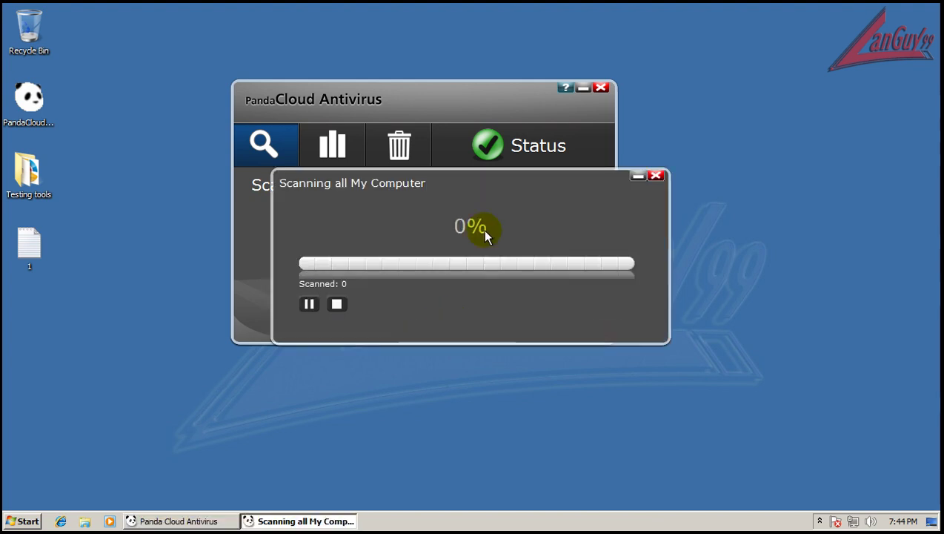
click(600, 88)
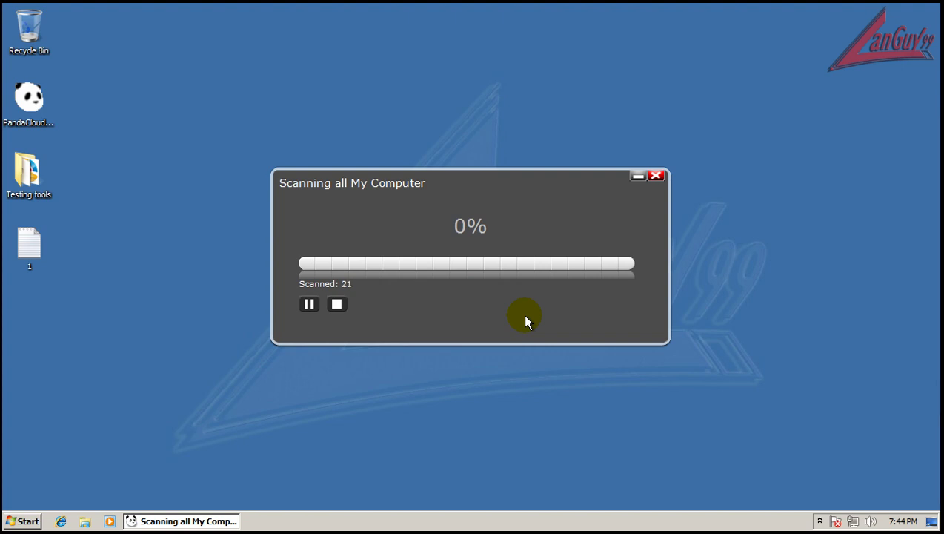
Examine the processes from all users in Task Manager by description during the scan, and close it.
right_click(303, 520)
click(319, 480)
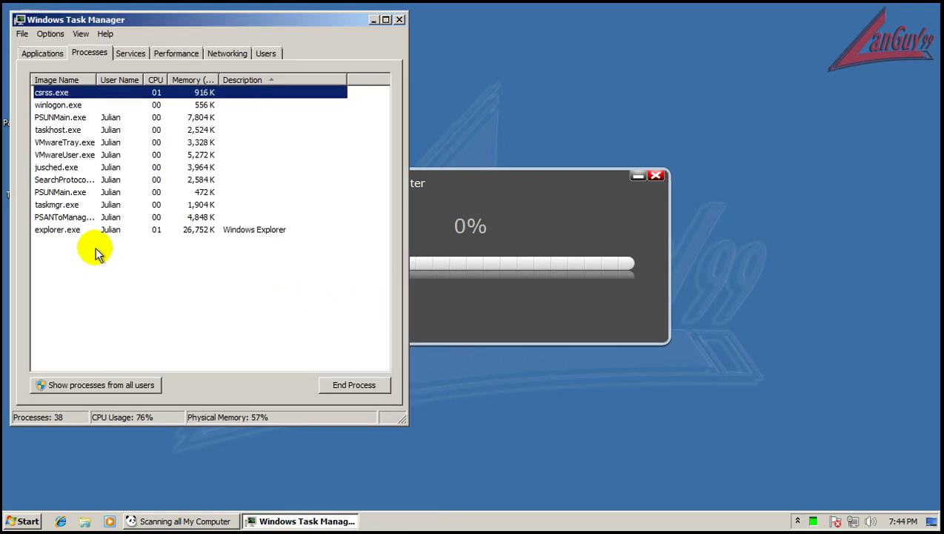
click(118, 387)
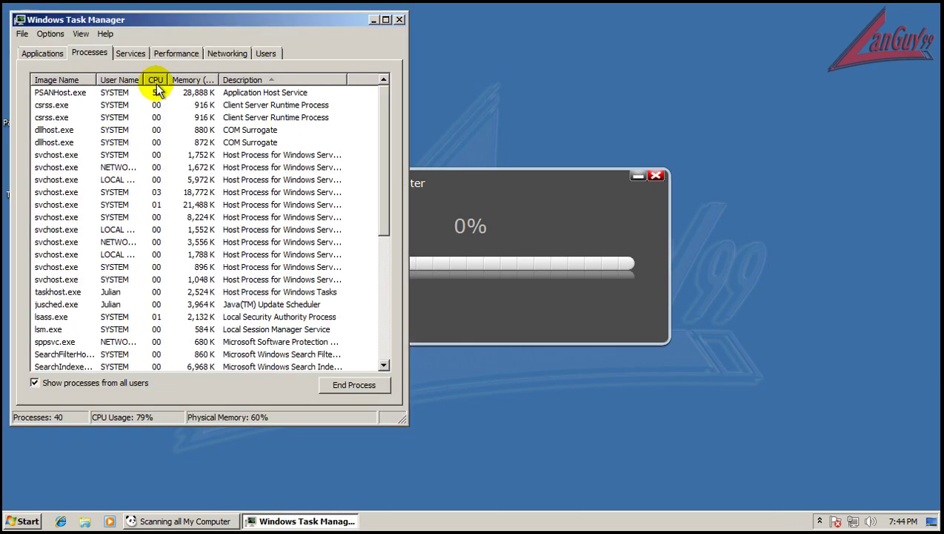
click(246, 80)
click(247, 80)
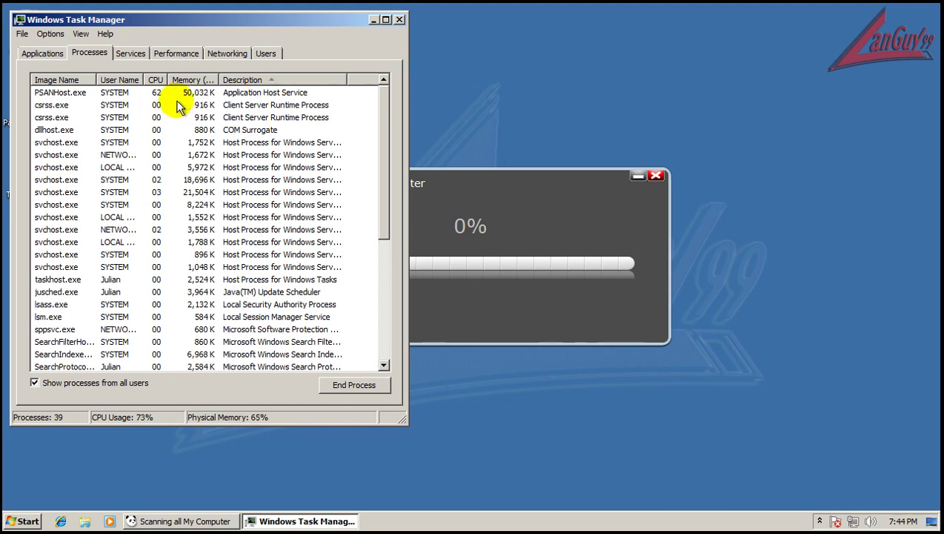
scroll(181, 144, down, 4)
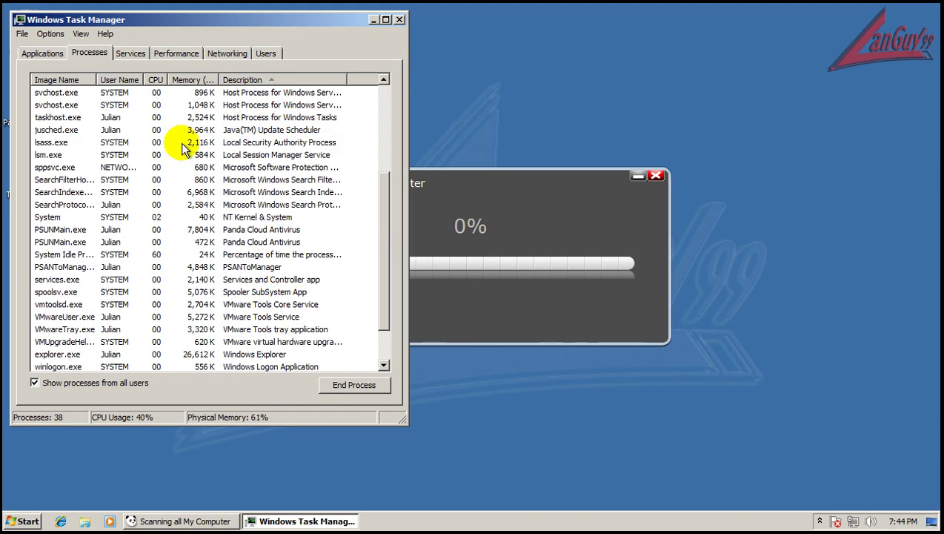
text(smss)
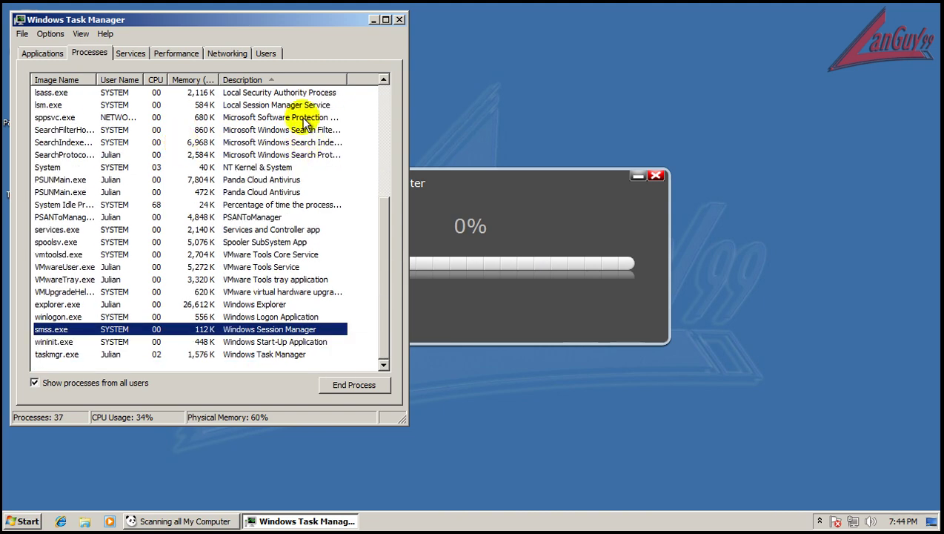
click(399, 19)
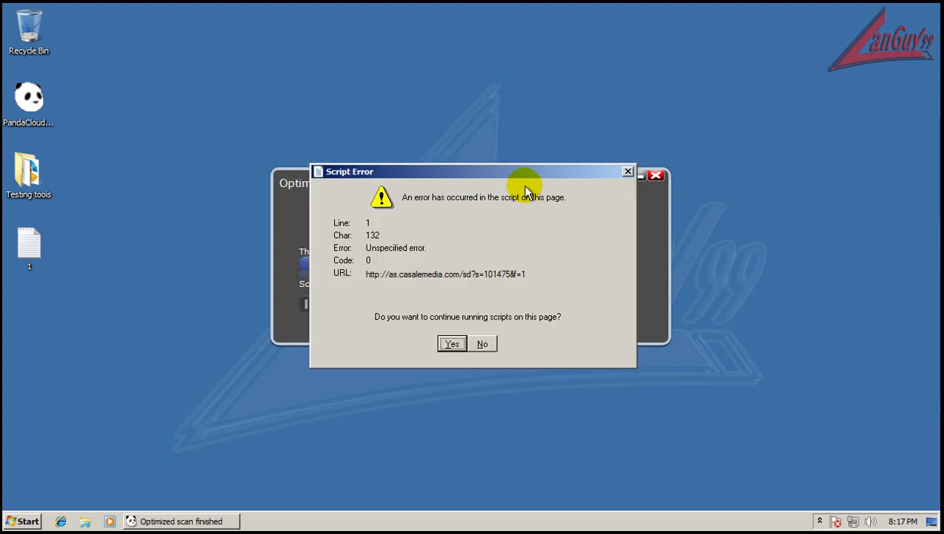
Decline to continue running scripts in both script error dialogs and close the finished Panda scan window.
click(482, 344)
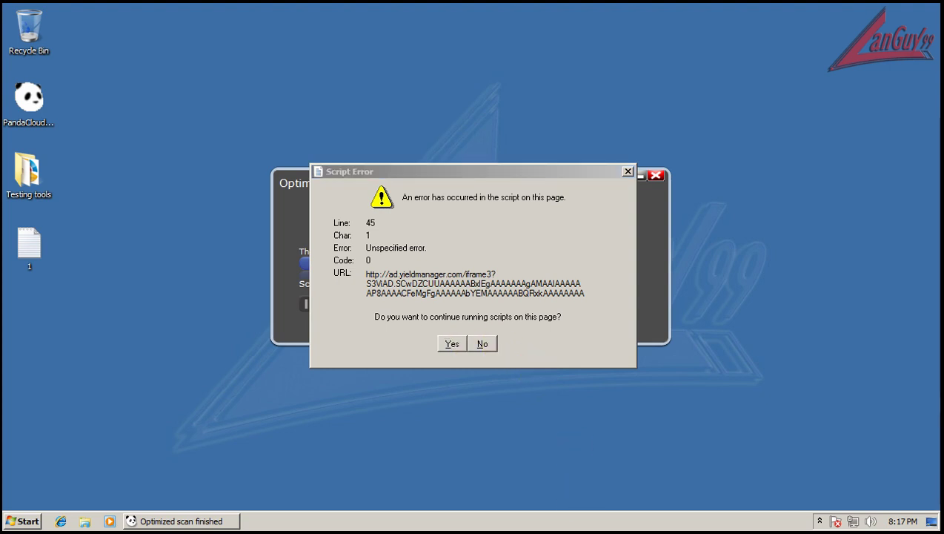
click(484, 344)
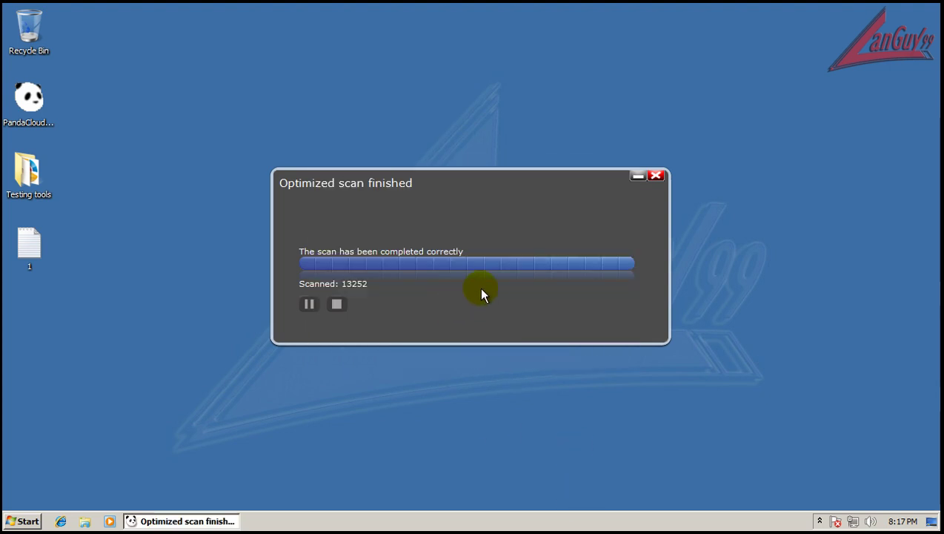
click(656, 176)
Launch CCleaner from the ccleaner folder in Testing tools and allow it to make changes to the computer.
click(13, 168)
double_click(12, 168)
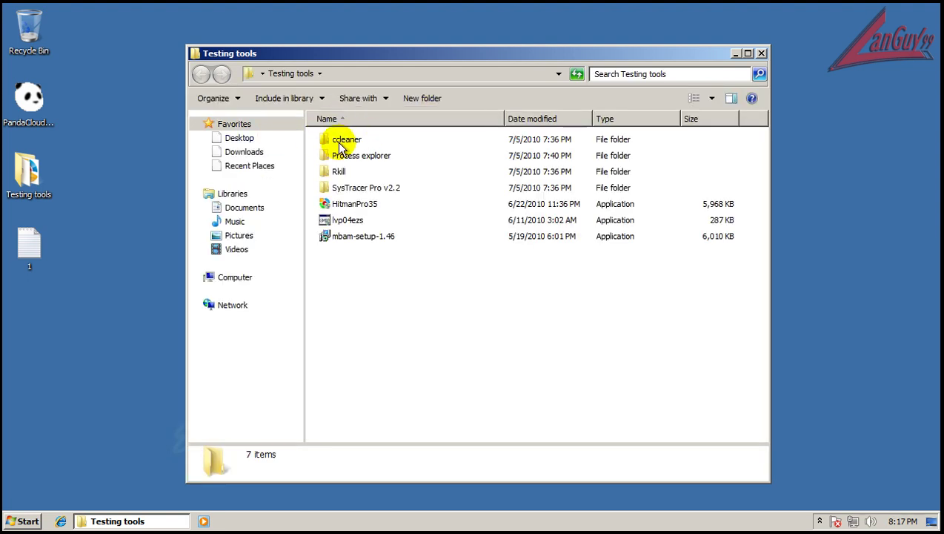
click(341, 145)
double_click(341, 146)
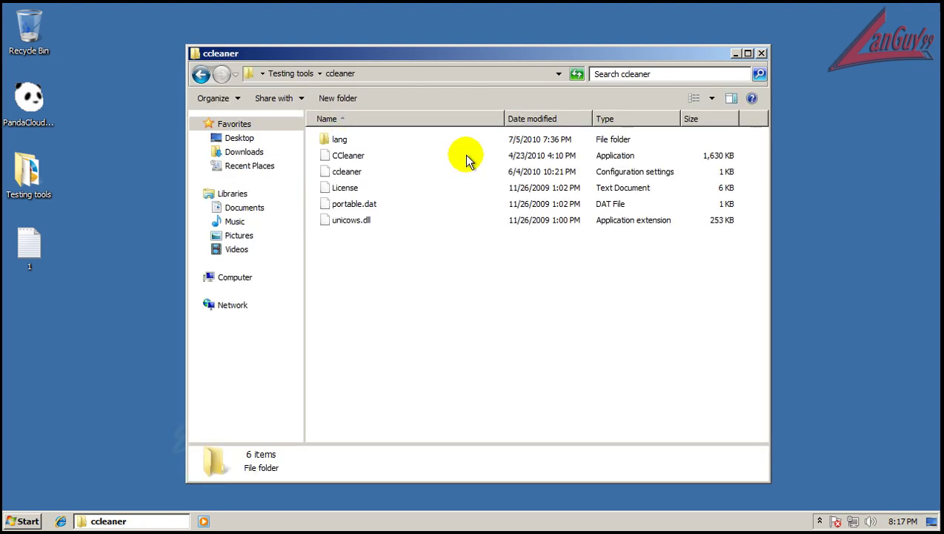
click(350, 157)
double_click(351, 159)
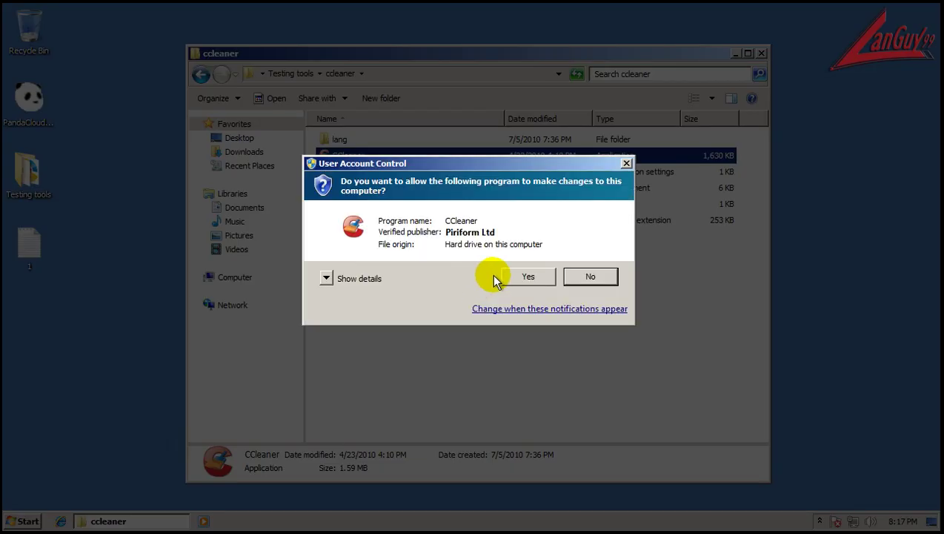
click(515, 280)
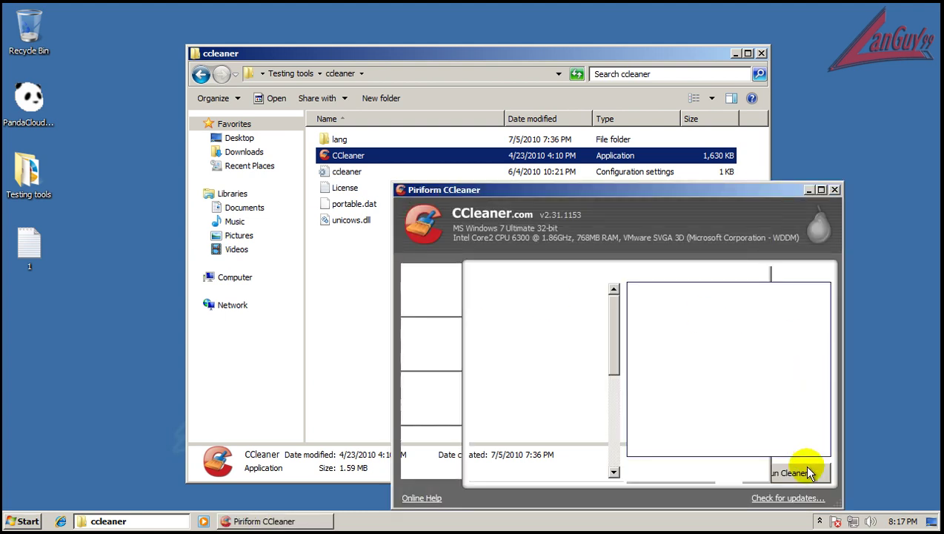
Run the cleaner in CCleaner with its existing selections, and close CCleaner and the ccleaner folder.
click(808, 472)
click(724, 321)
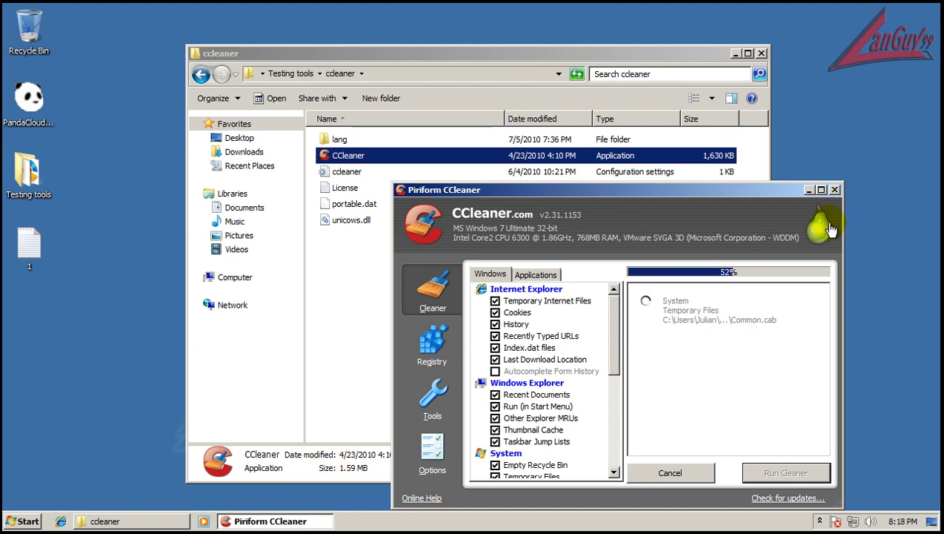
click(834, 190)
click(761, 54)
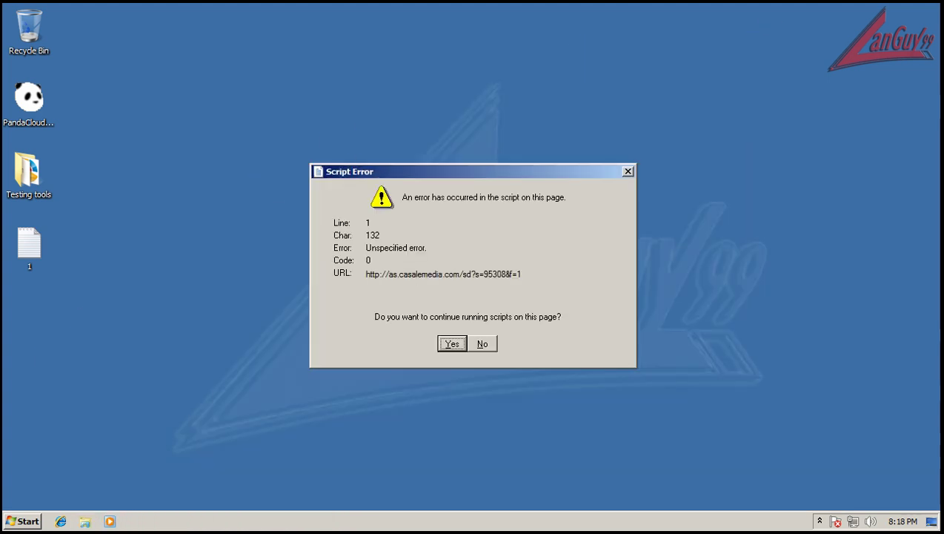
Restart the computer.
click(31, 522)
mouse_move(250, 498)
click(286, 475)
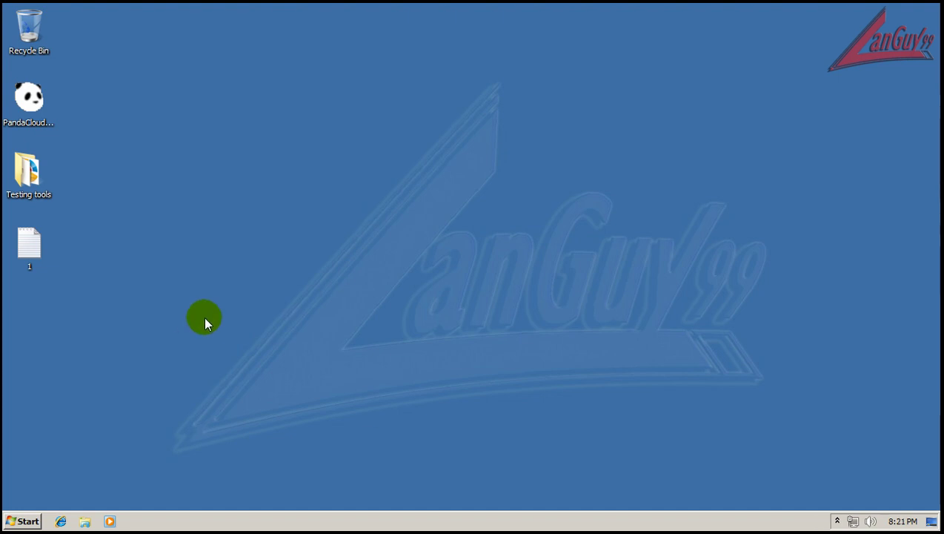
Launch mbam-setup-1.46 from the Testing tools folder, allow it to make changes and accept the setup language.
double_click(27, 170)
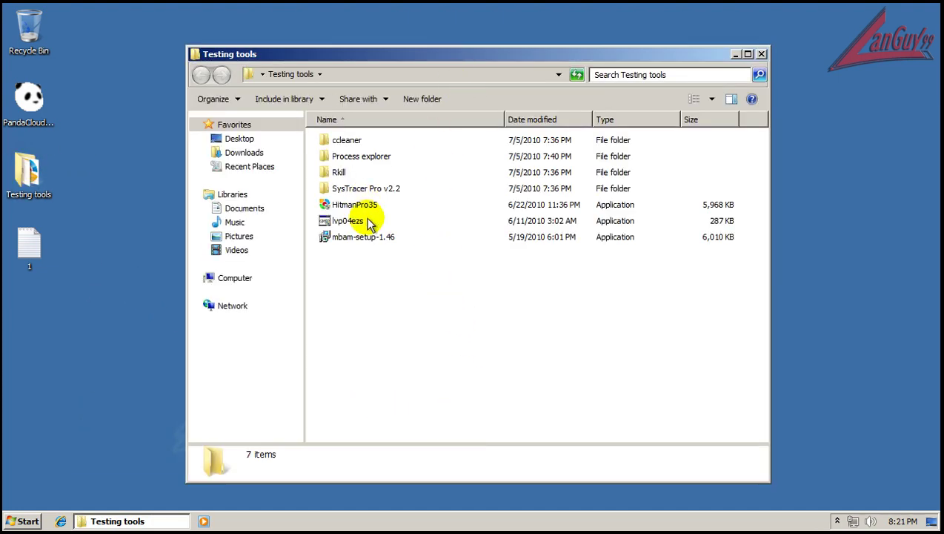
double_click(378, 244)
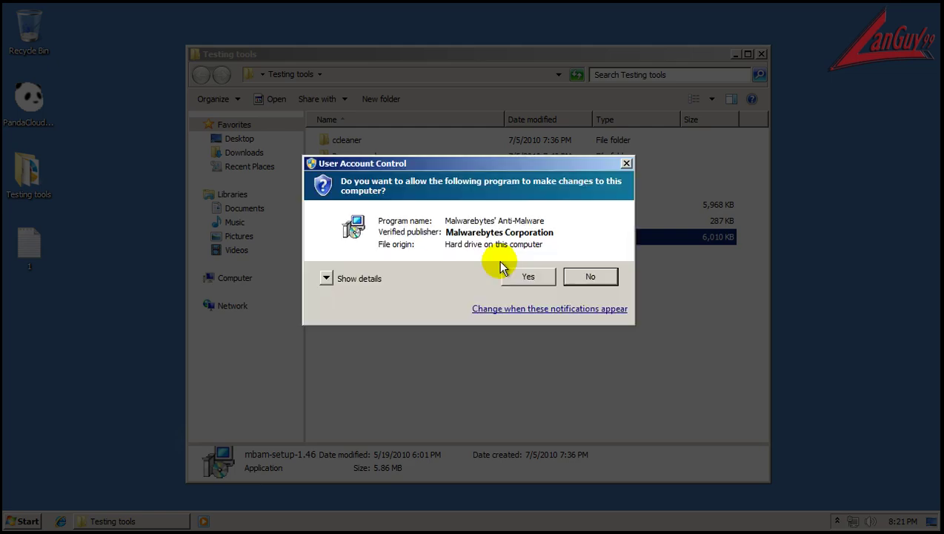
click(522, 276)
right_click(259, 523)
click(483, 291)
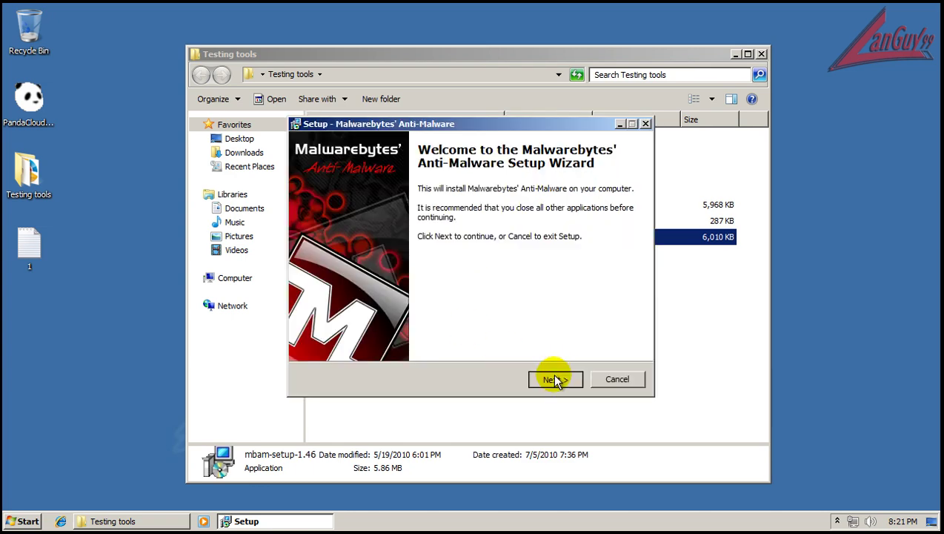
Accept the license agreement and install Malwarebytes' Anti-Malware with the wizard's default options.
click(553, 379)
click(404, 337)
click(547, 378)
click(546, 378)
click(547, 379)
click(547, 378)
click(547, 378)
click(546, 378)
End the Xjy.exe process in Task Manager, and finish the Malwarebytes setup with updating and launching enabled.
key(ctrl+shift+Escape)
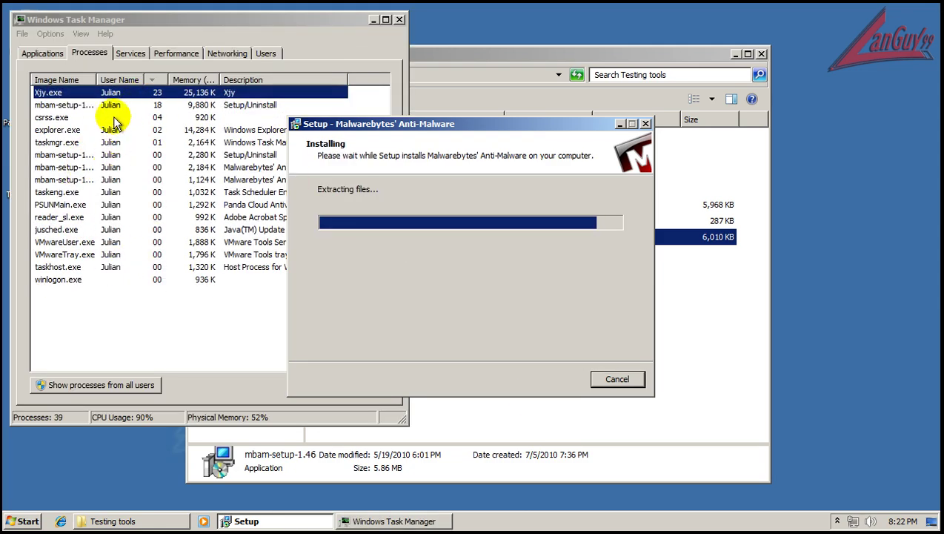
click(114, 92)
click(351, 395)
click(493, 283)
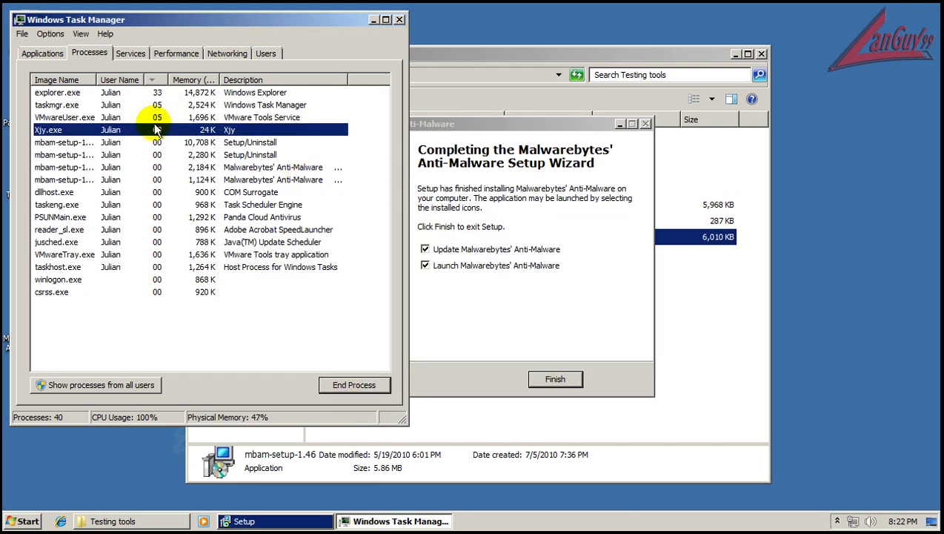
click(555, 379)
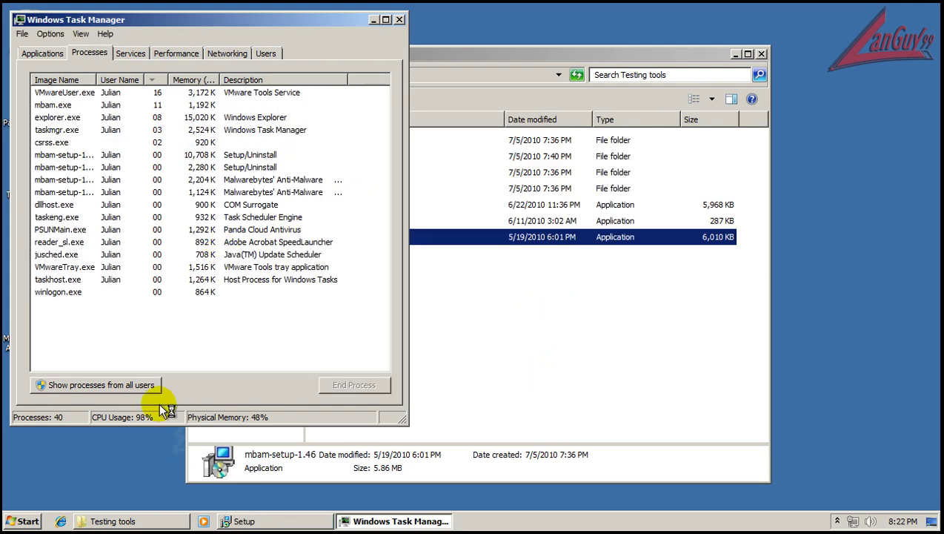
Examine the processes from all users sorted by description in Task Manager, and close it.
click(157, 386)
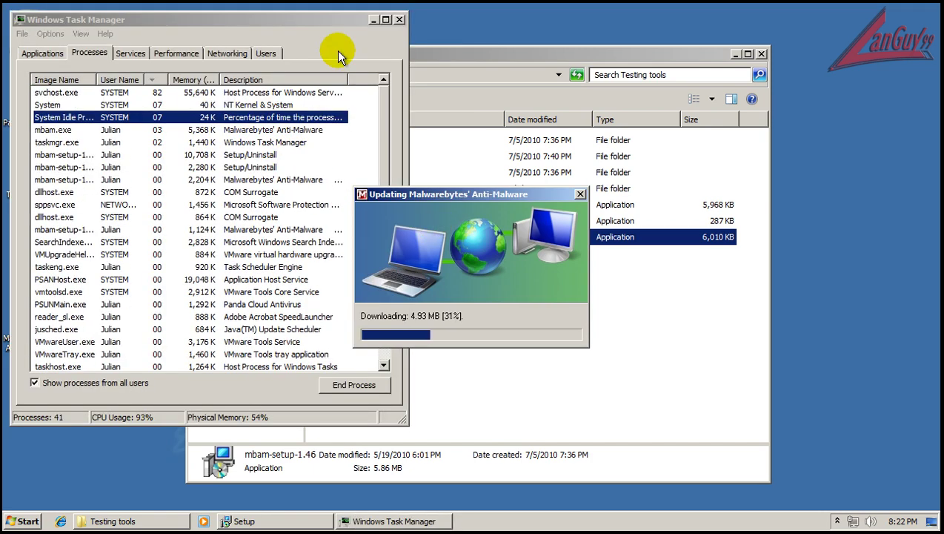
click(256, 79)
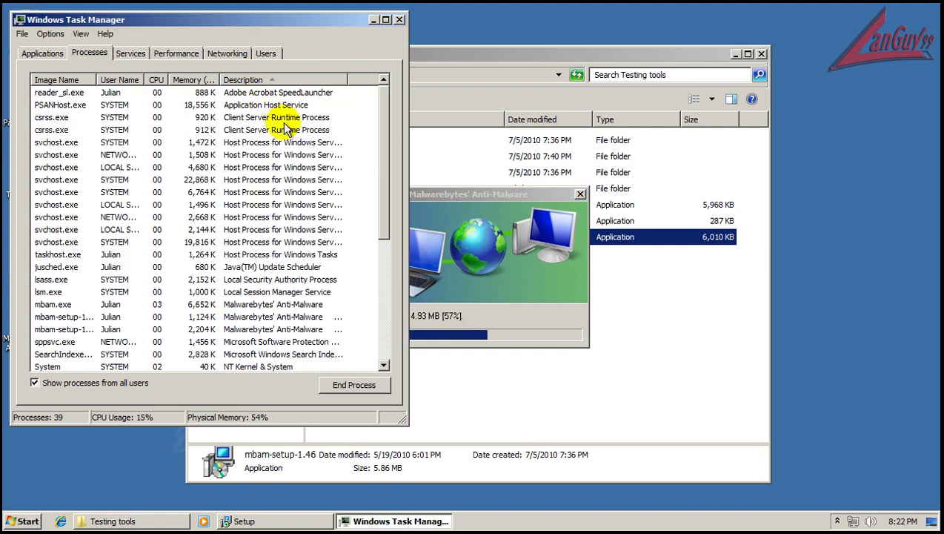
scroll(285, 128, down, 4)
scroll(285, 128, down, 2)
click(400, 20)
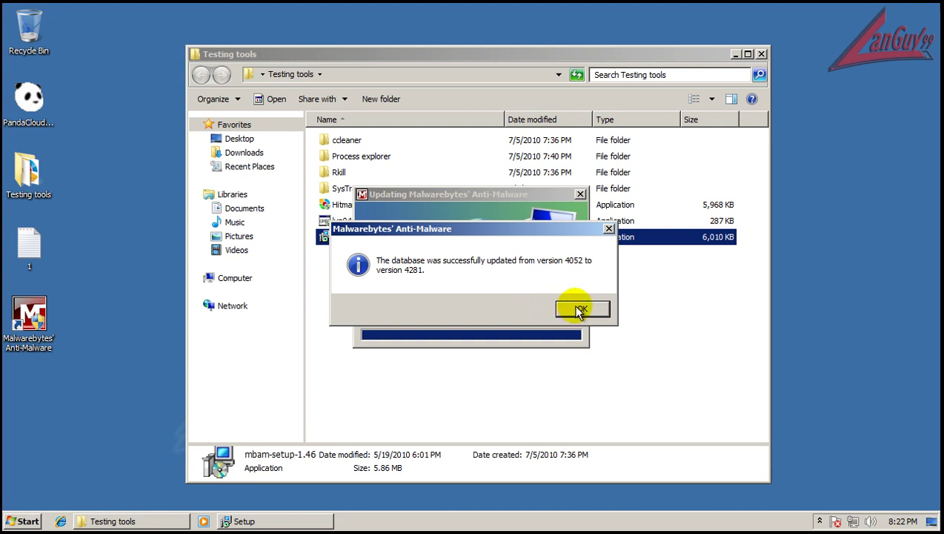
Acknowledge the database update and start a quick scan in Malwarebytes' Anti-Malware with the Testing tools folder minimized.
click(578, 309)
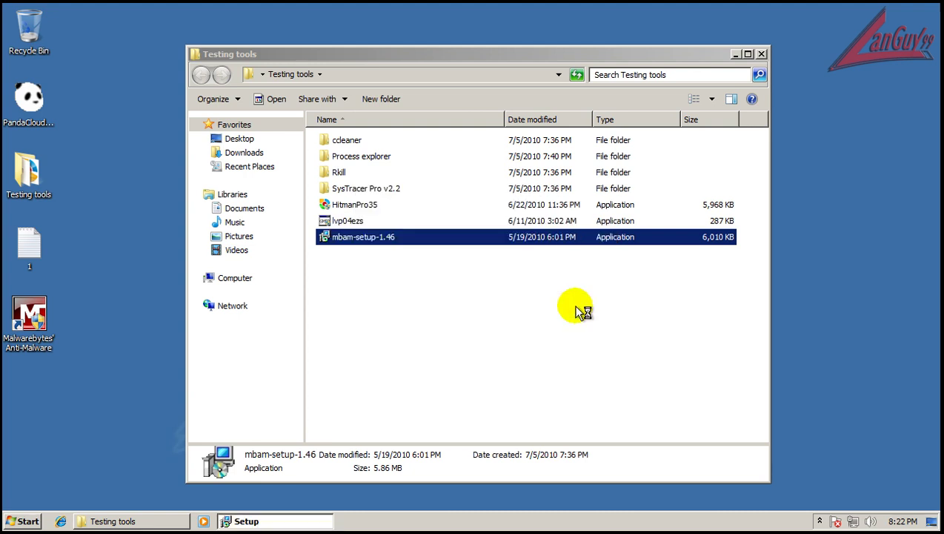
click(734, 54)
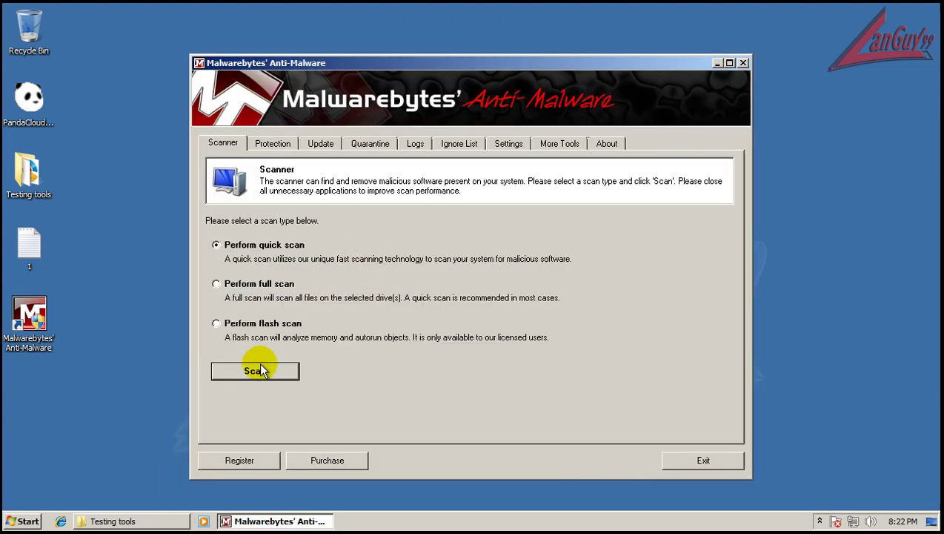
click(260, 370)
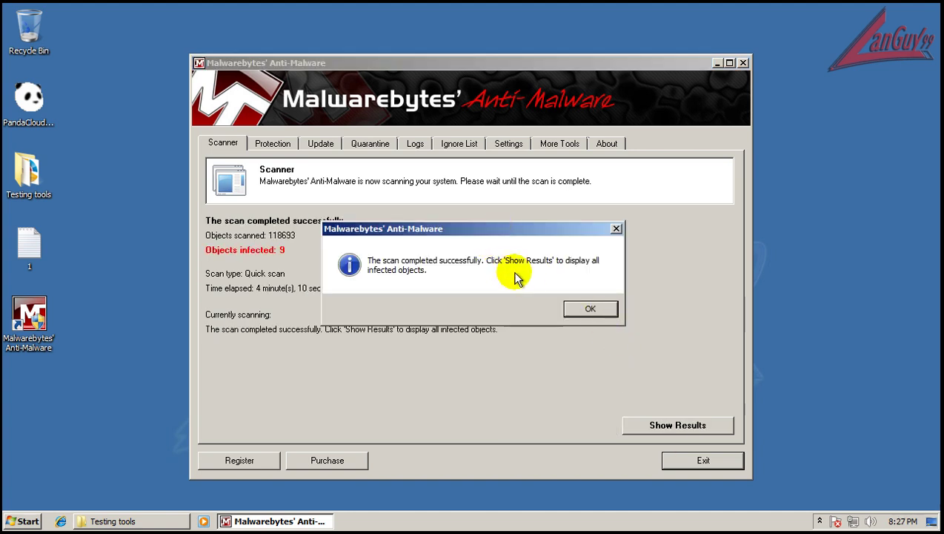
Show the Malwarebytes scan results, widening the window and the Item column to read the infected paths.
click(597, 309)
click(677, 425)
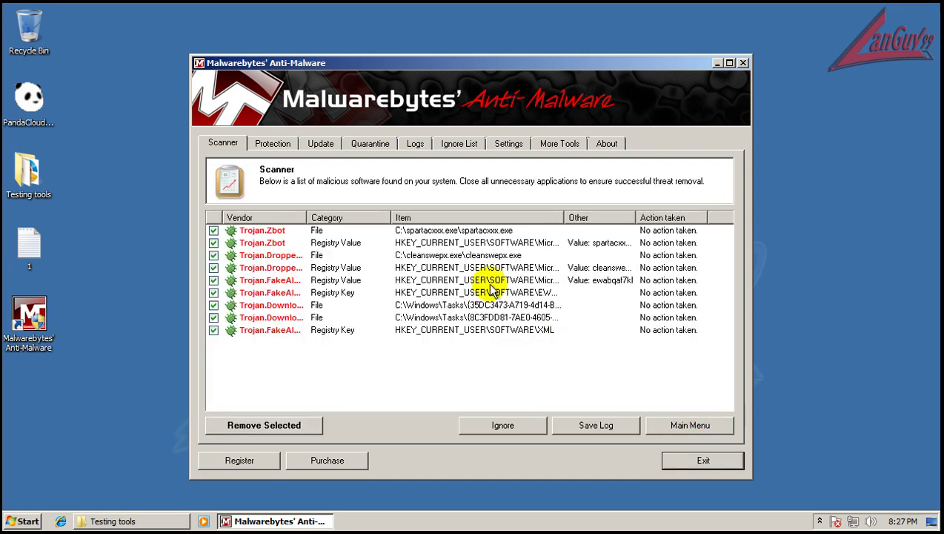
drag(190, 250, 109, 263)
click(208, 255)
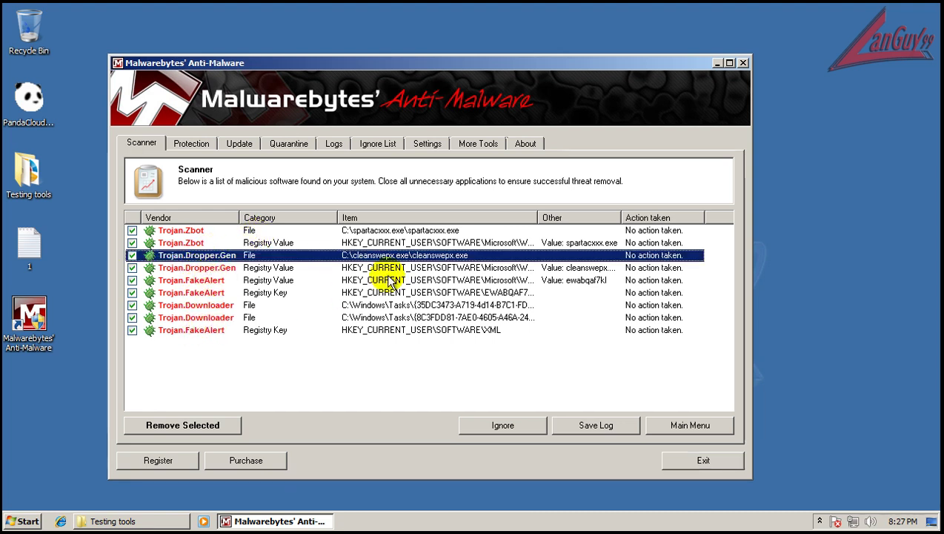
drag(537, 217, 608, 217)
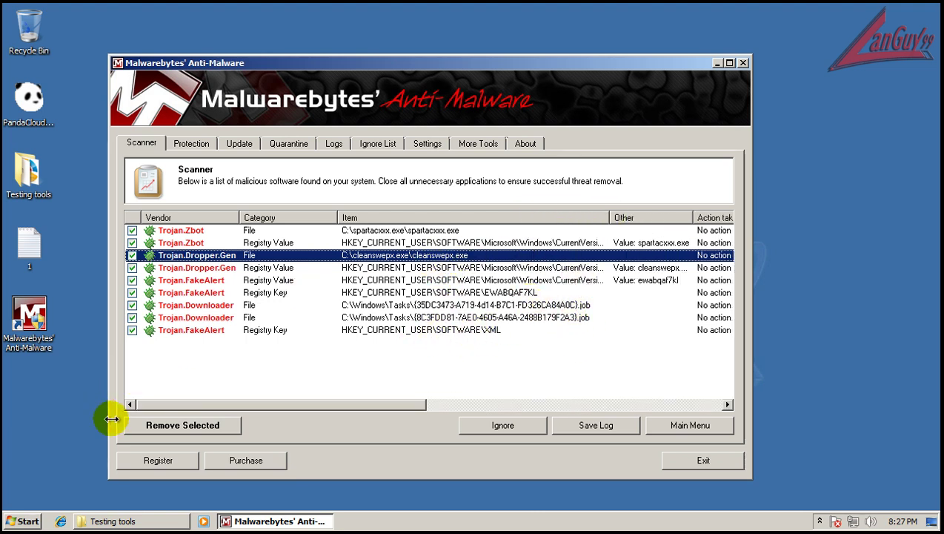
Remove all the detected infections, and close the log and Malwarebytes' Anti-Malware without restarting the computer.
click(212, 426)
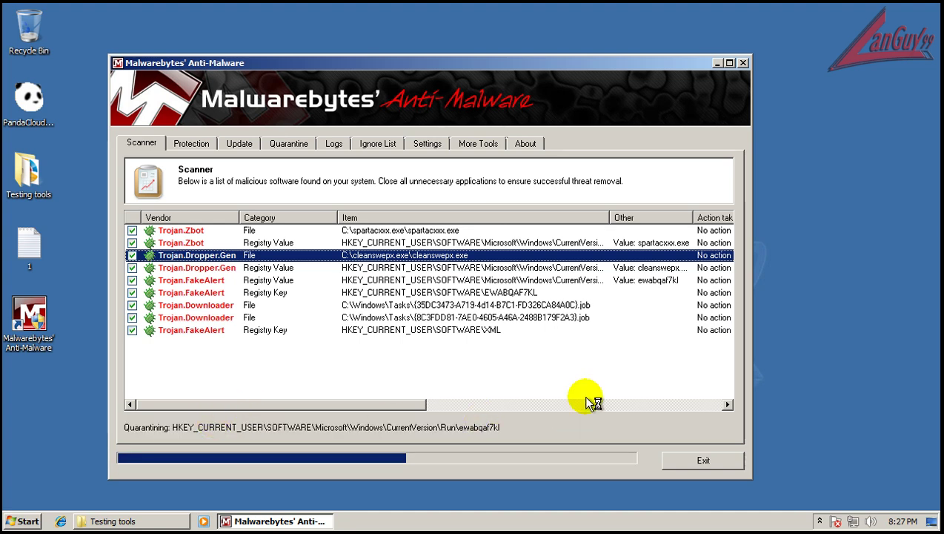
click(529, 319)
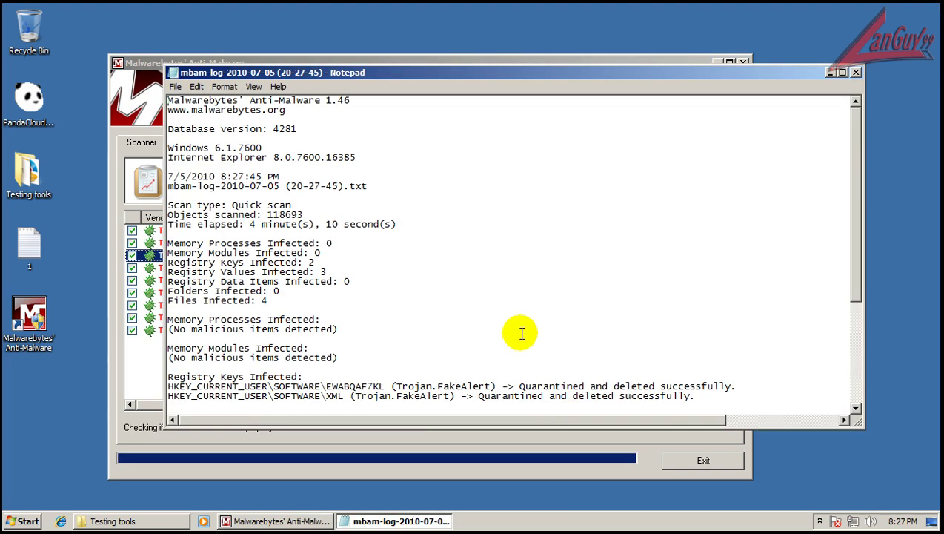
click(855, 73)
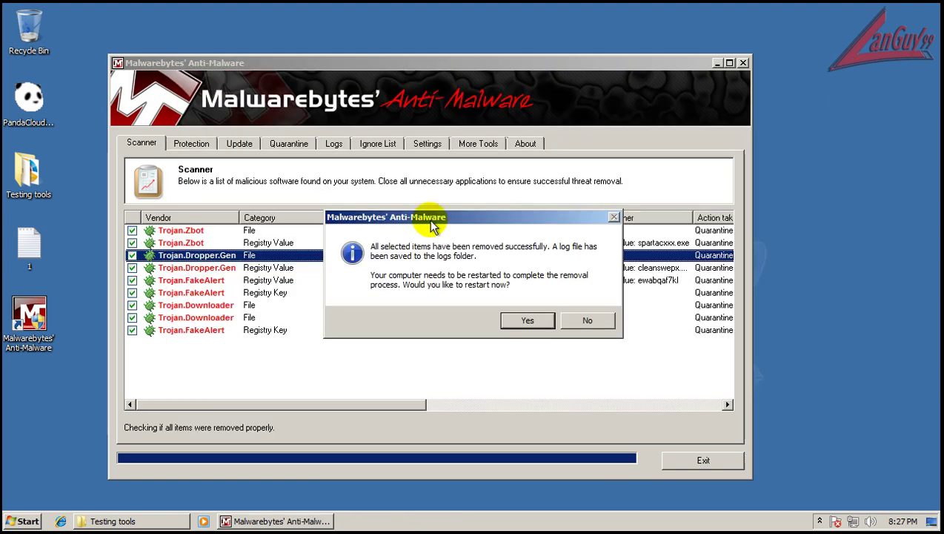
click(528, 321)
click(740, 65)
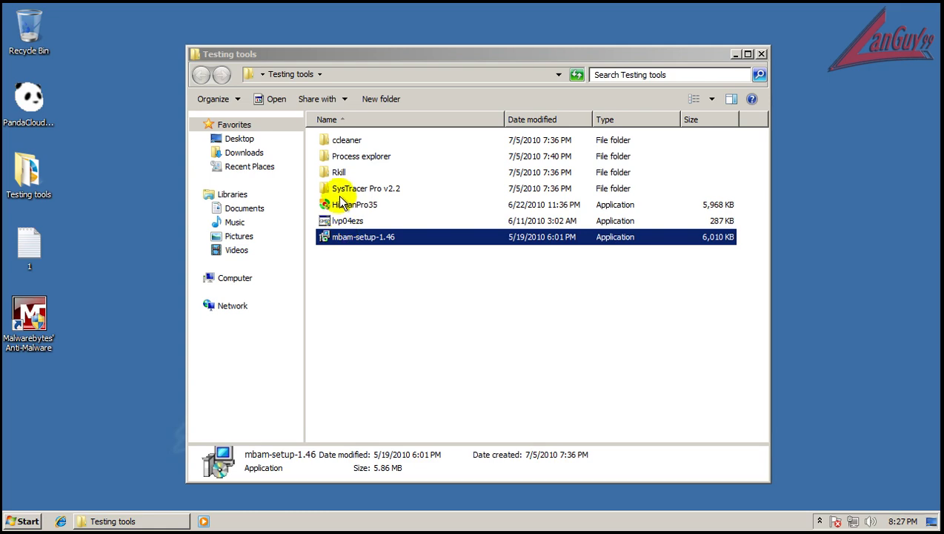
Launch HitmanPro35 from the Testing tools folder, accept its license agreement and start a scan.
click(341, 204)
double_click(341, 204)
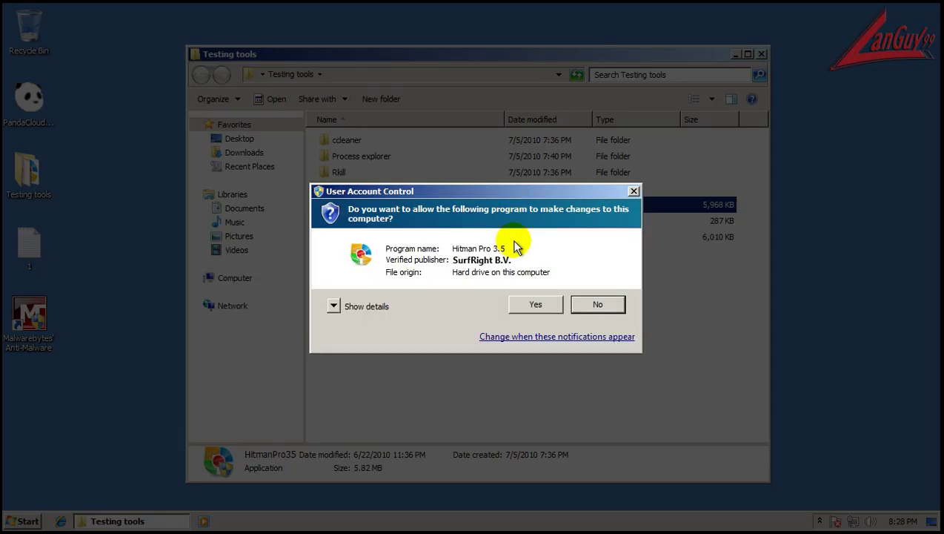
click(531, 304)
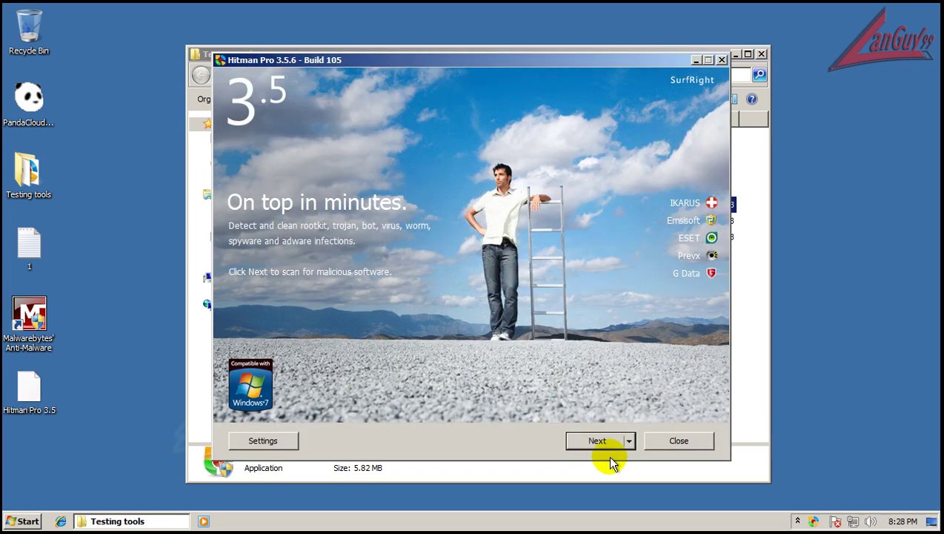
click(598, 440)
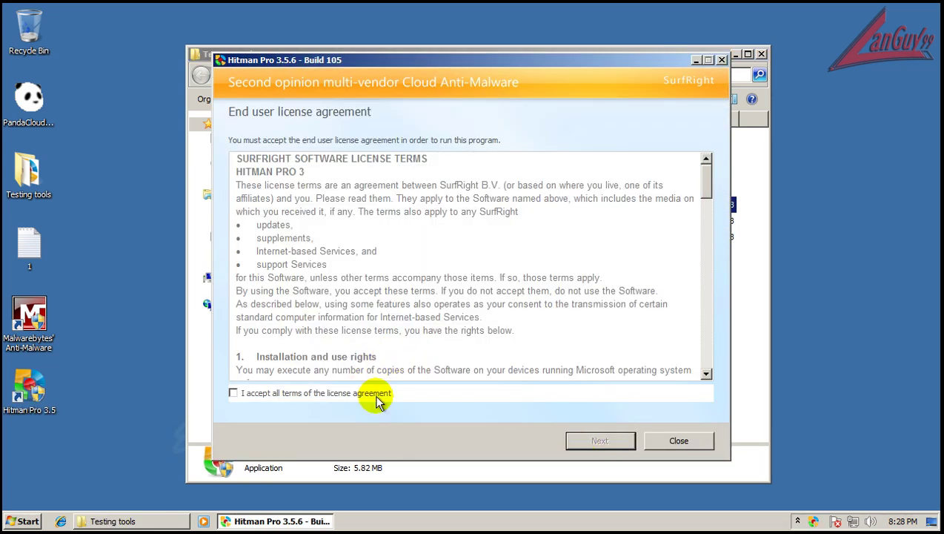
click(378, 395)
click(599, 441)
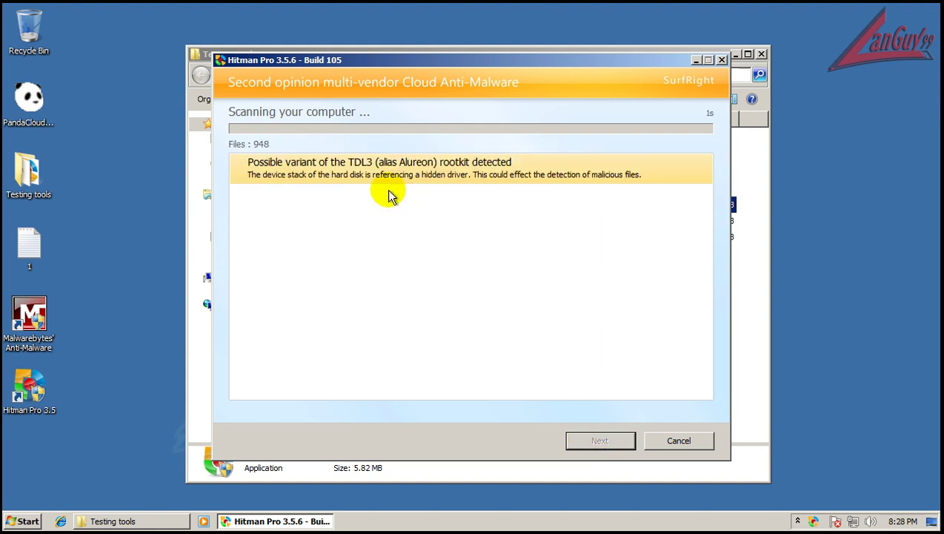
Launch lvp04ezs from the Testing tools folder, close the folder and move the Hitman Pro window aside.
click(757, 258)
click(343, 223)
double_click(343, 223)
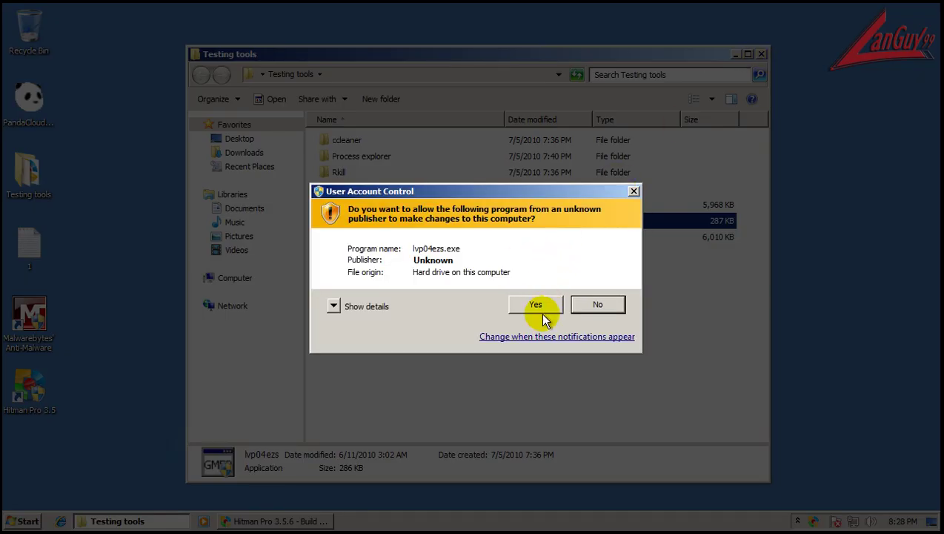
click(542, 312)
click(762, 54)
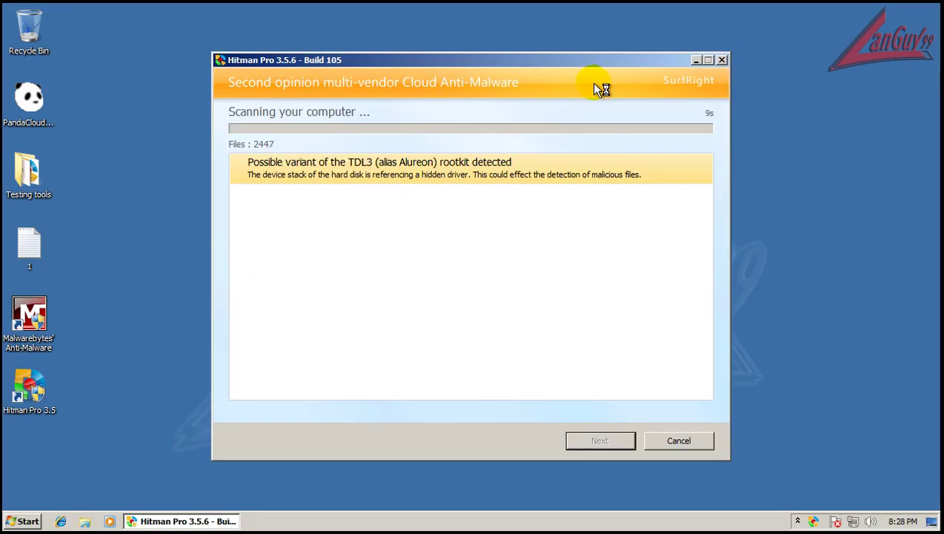
drag(609, 71, 450, 29)
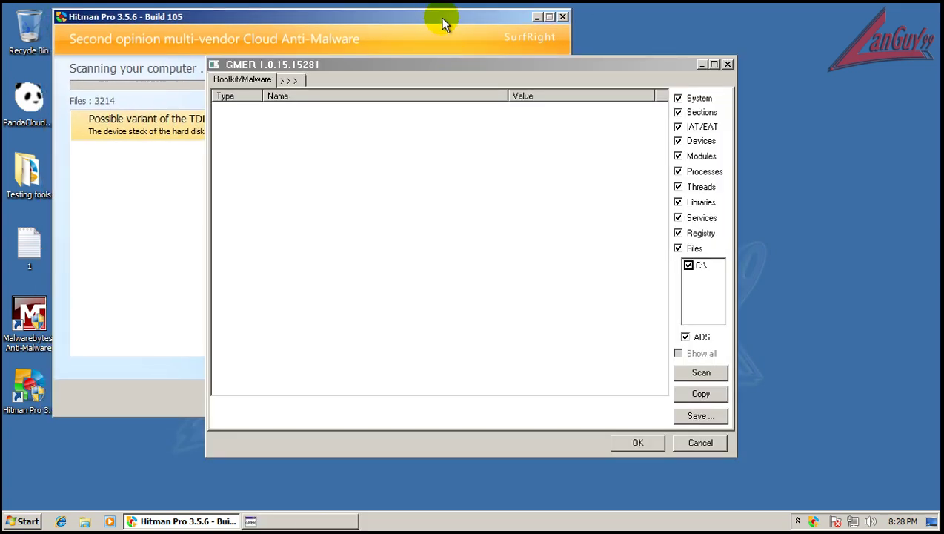
Move the GMER window clear of the Hitman Pro results and highlight its LSI_SAS.sys file entry.
click(443, 22)
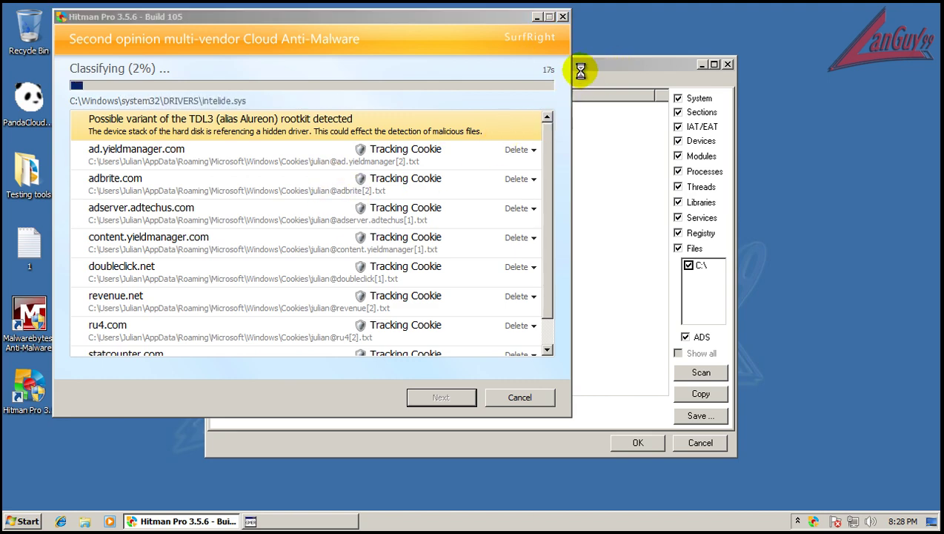
click(578, 71)
drag(526, 71, 716, 103)
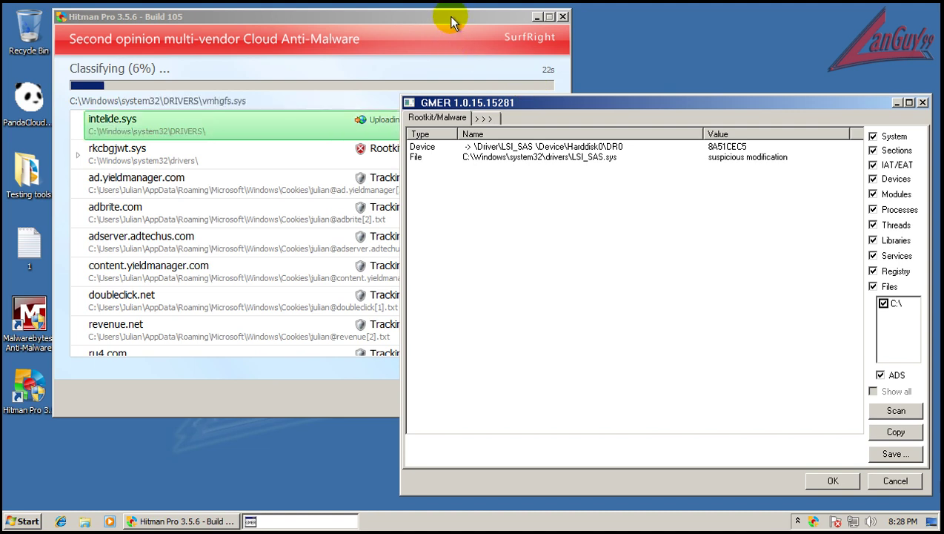
click(569, 158)
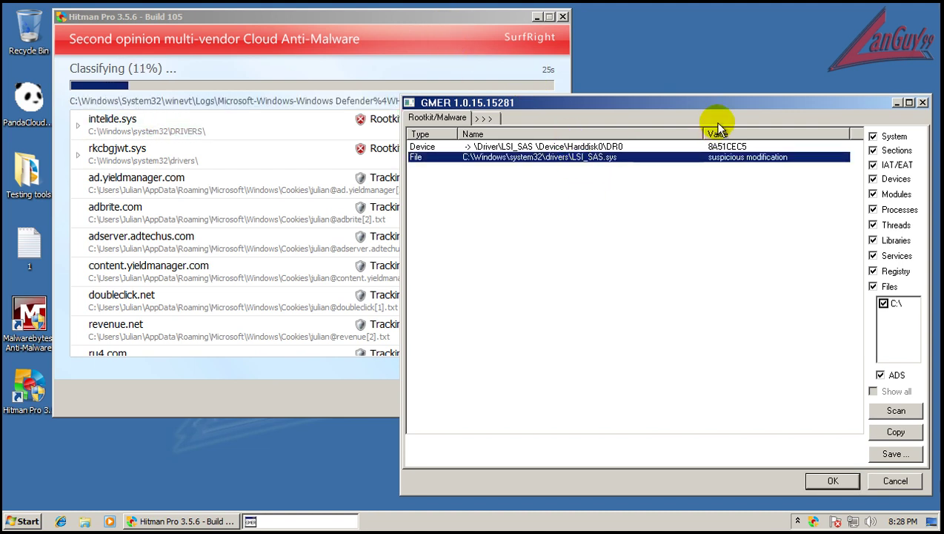
Review the Hitman Pro detections and expand the details of the rkcbgjwt.sys and intelide.sys rootkits.
click(447, 24)
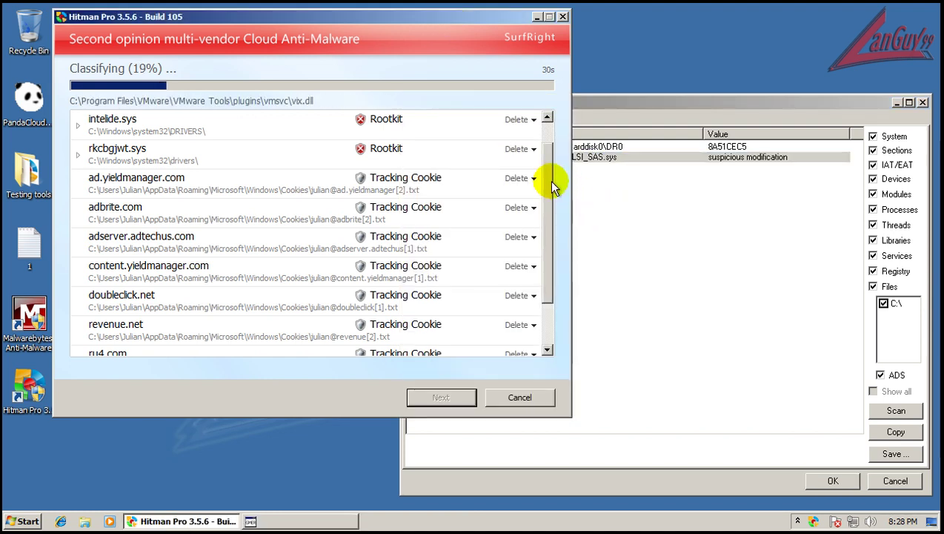
scroll(546, 195, down, 1)
scroll(546, 195, down, 1)
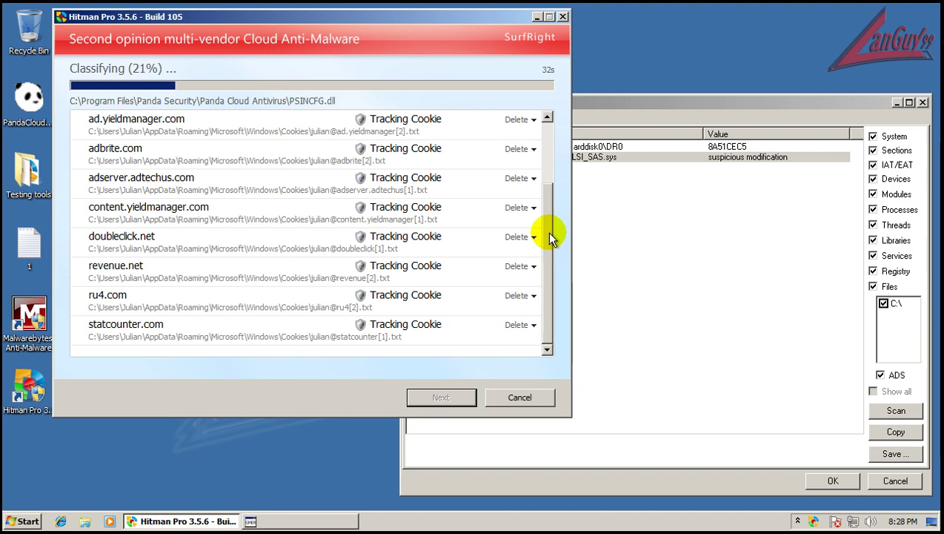
scroll(542, 127, up, 3)
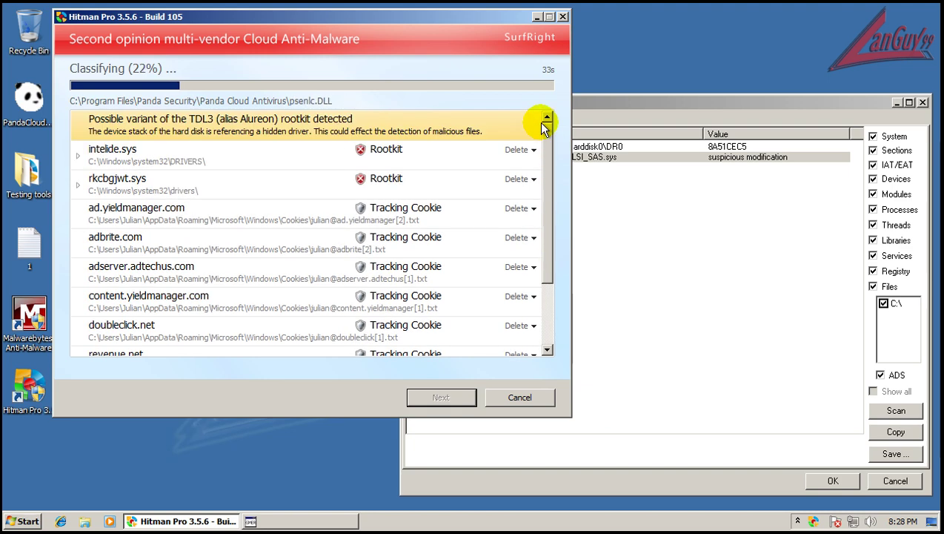
click(77, 185)
click(77, 155)
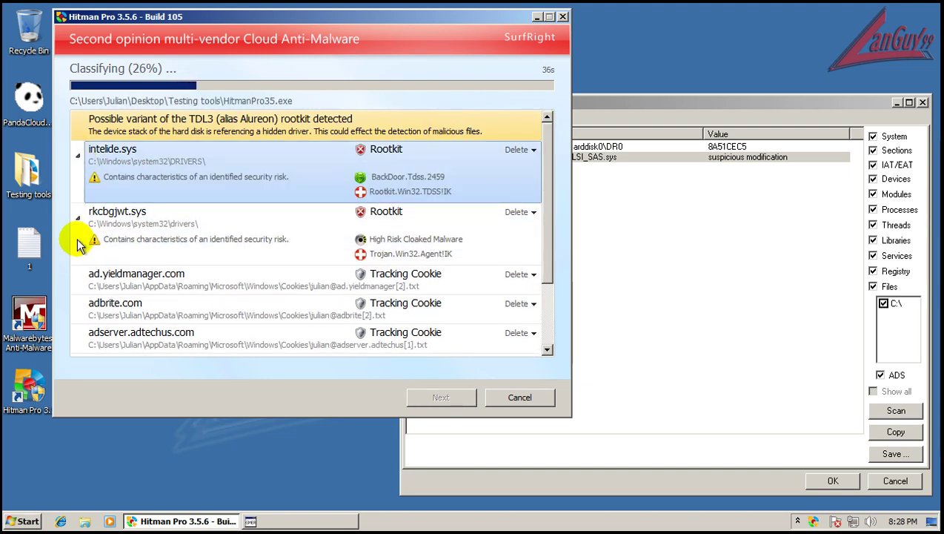
Compare the rootkit findings with GMER, expand the Xjy.exe details and review the Hitman Pro results from the beginning.
click(639, 286)
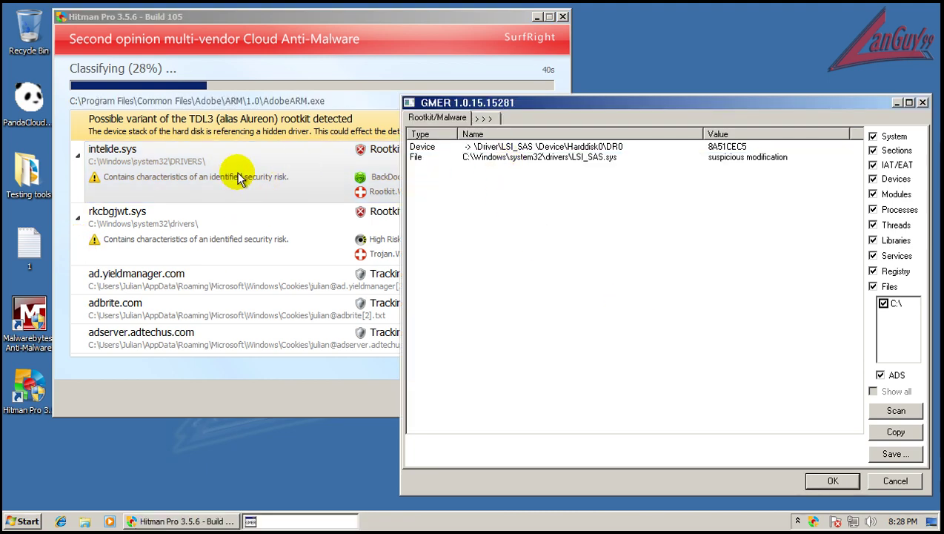
click(207, 160)
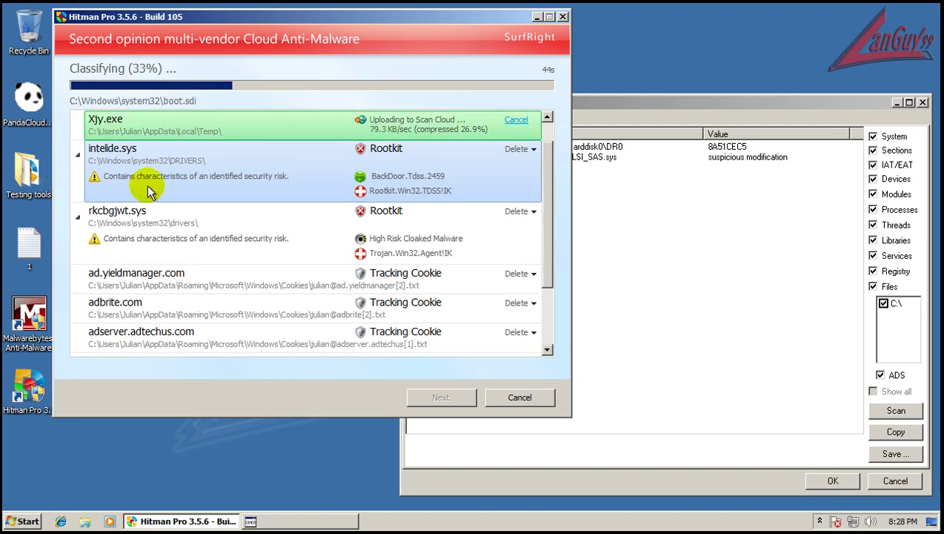
click(79, 128)
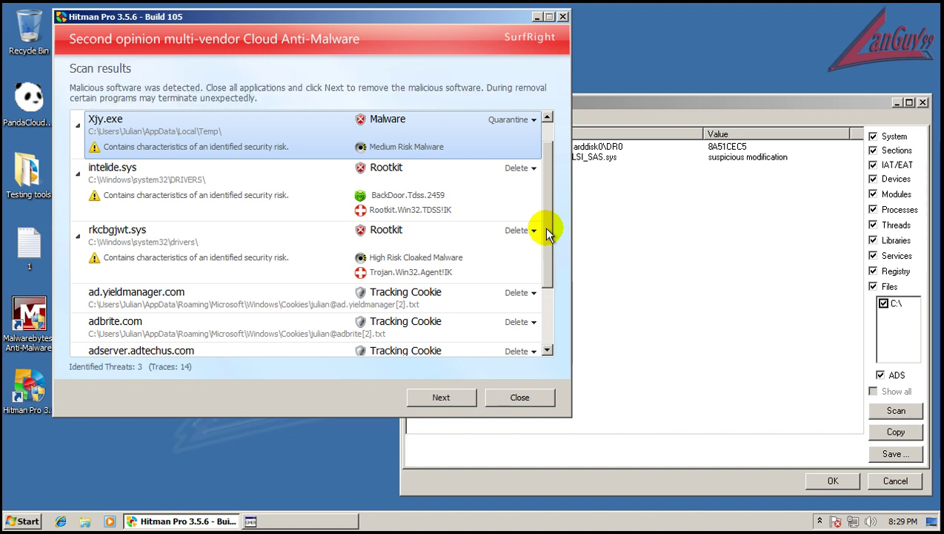
drag(547, 232, 544, 150)
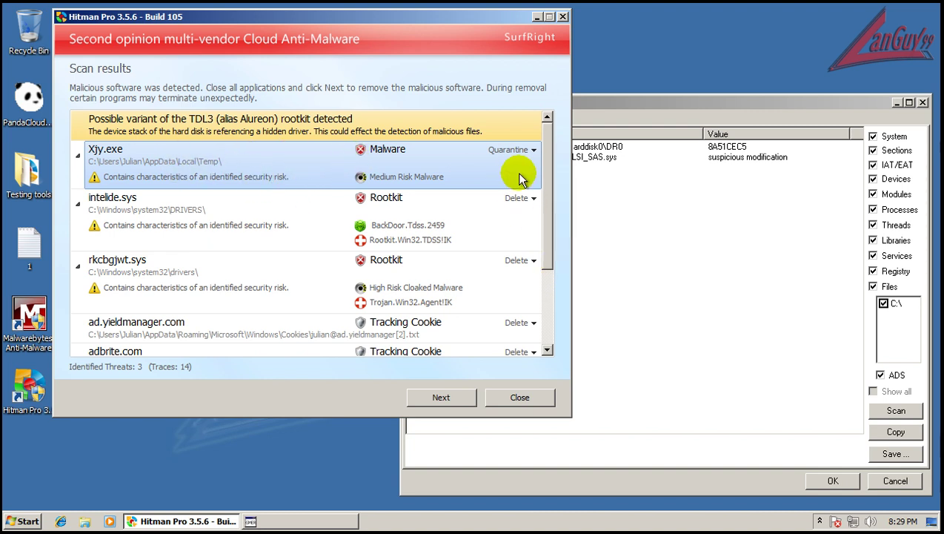
Close Hitman Pro without removing the detected threats, and close GMER.
click(563, 16)
drag(734, 105, 622, 78)
click(786, 69)
Try to load google.com in a maximized Internet Explorer window and close the browser.
click(53, 522)
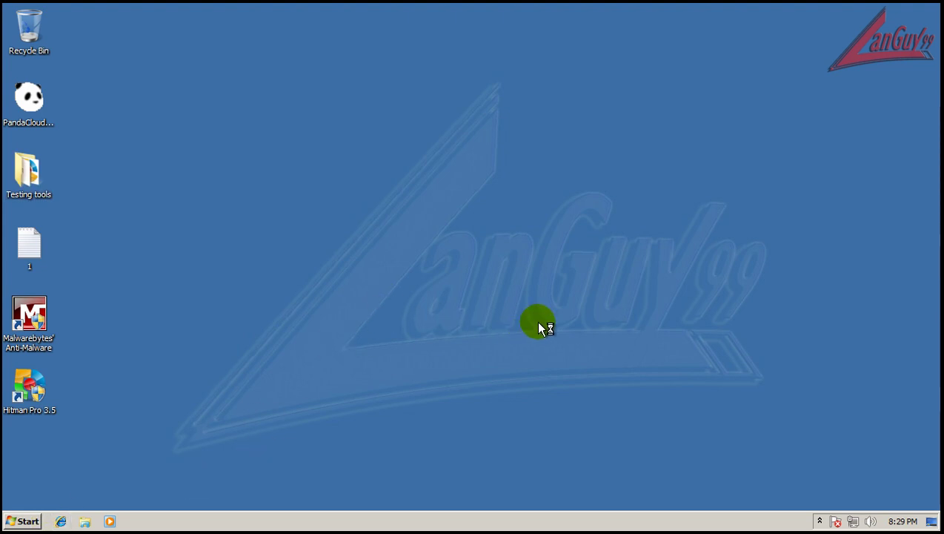
click(820, 521)
click(820, 521)
drag(574, 37, 329, 28)
click(667, 20)
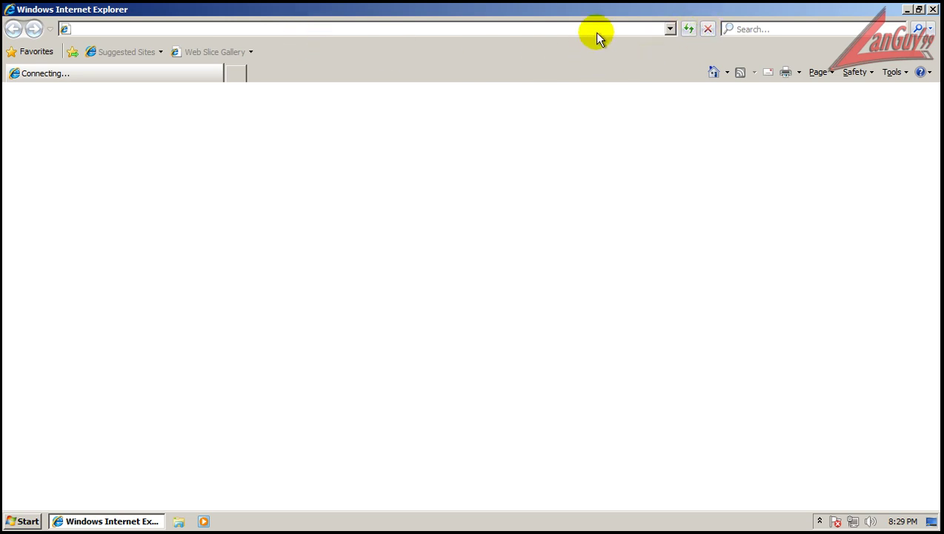
text(google.com)
key(Return)
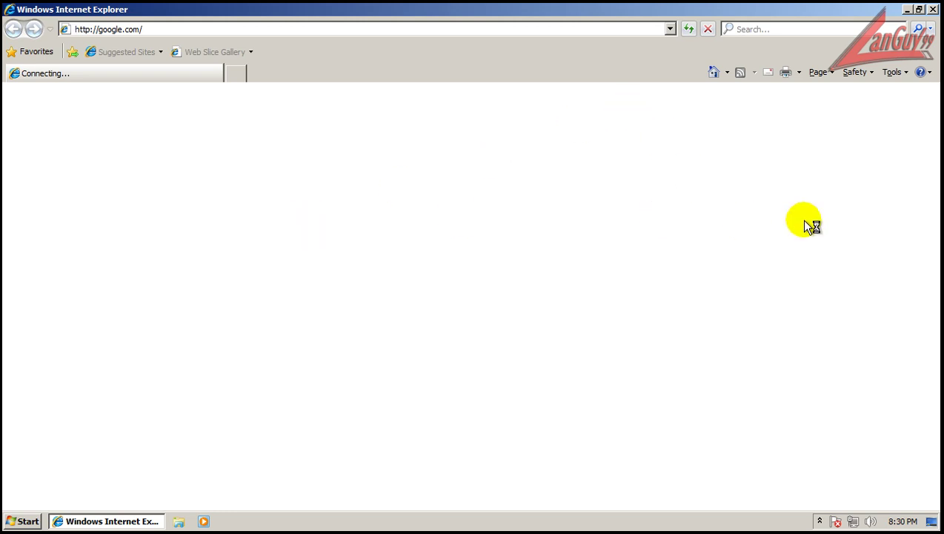
click(933, 10)
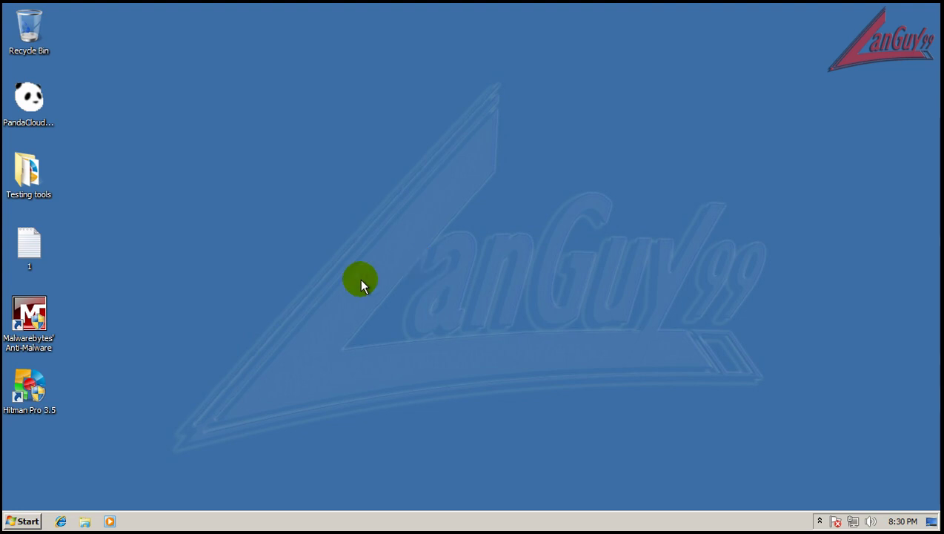
Restart the computer.
click(28, 520)
click(249, 494)
click(289, 478)
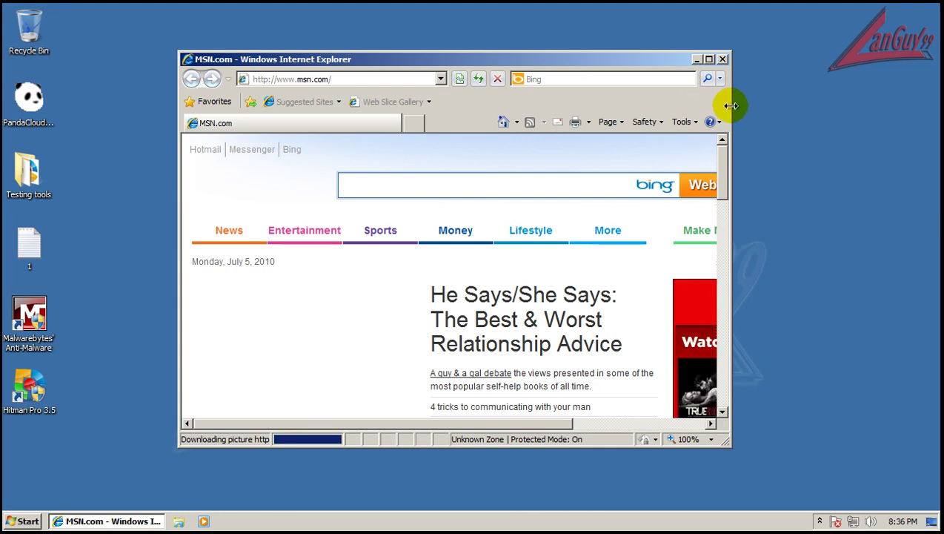
Widen the Internet Explorer window and load google.com.
drag(731, 106, 916, 126)
click(565, 79)
text(google)
key(Return)
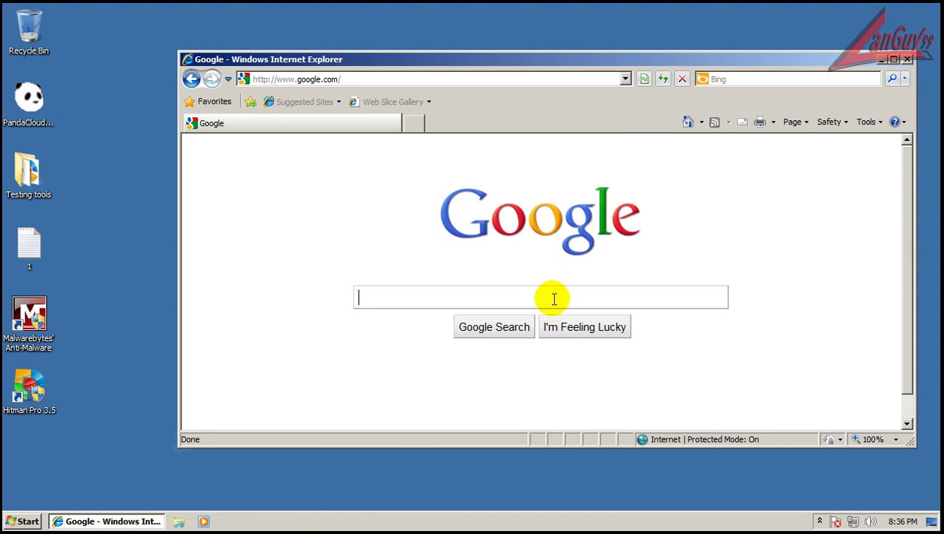
Search Google for free antivirus and maximize the browser window.
text(free av)
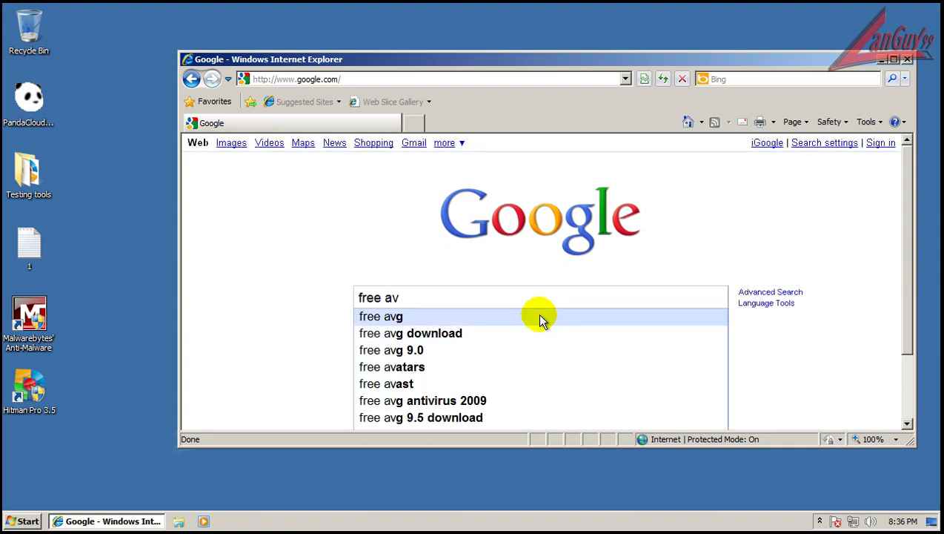
key(BackSpace)
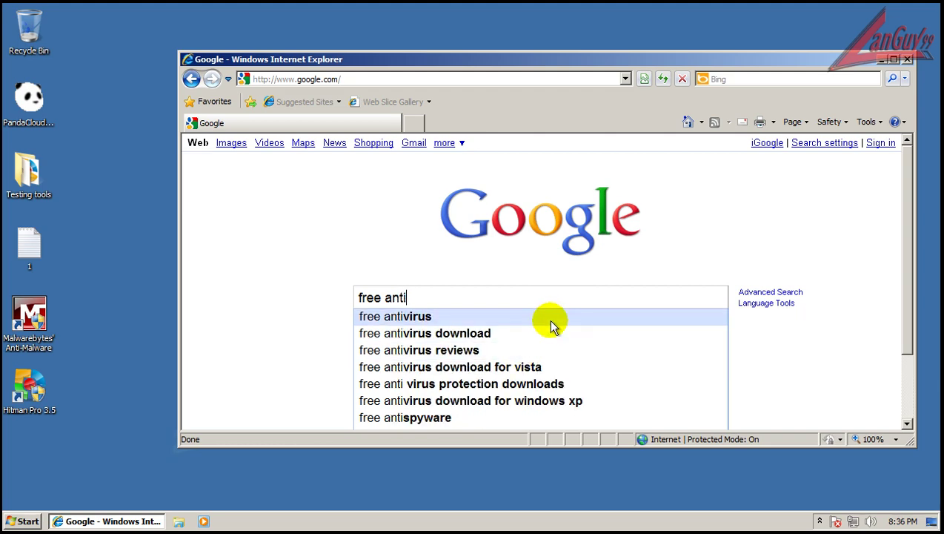
click(552, 323)
click(892, 60)
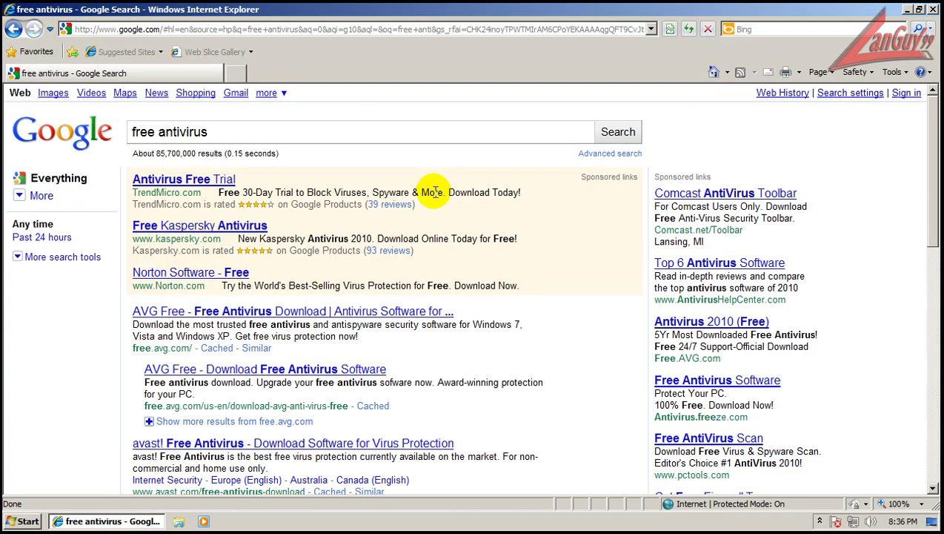
Test the AVG Free and avast! Free Antivirus results for redirects, returning to the search results after each.
click(343, 314)
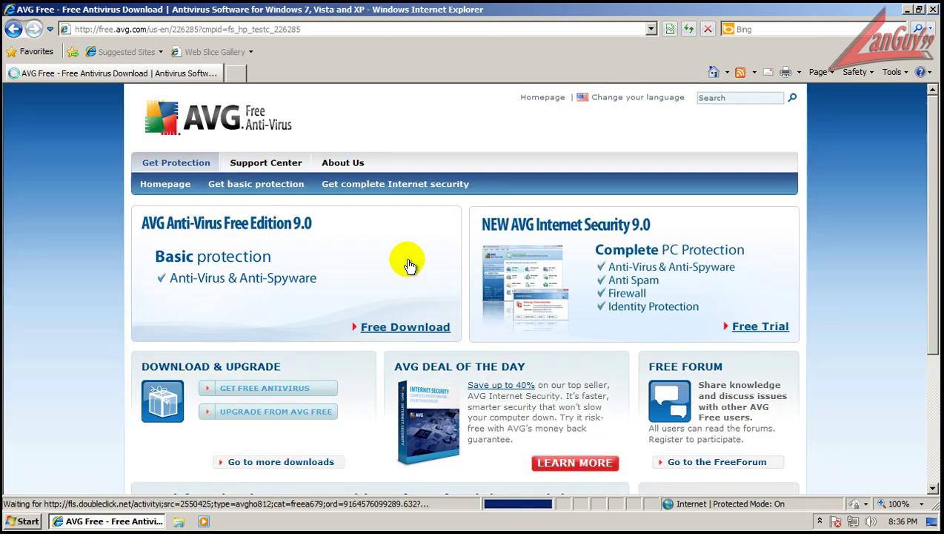
key(BackSpace)
scroll(244, 281, down, 3)
click(234, 322)
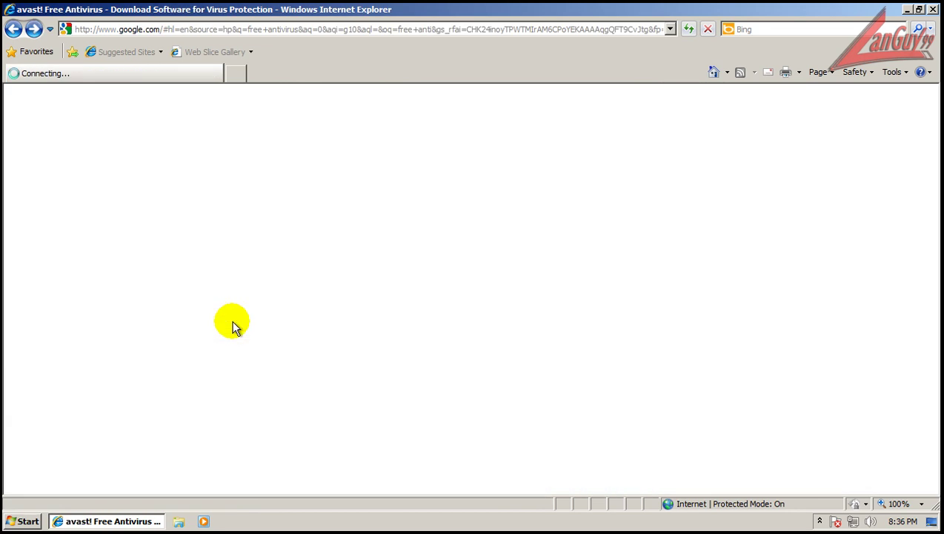
scroll(232, 328, down, 5)
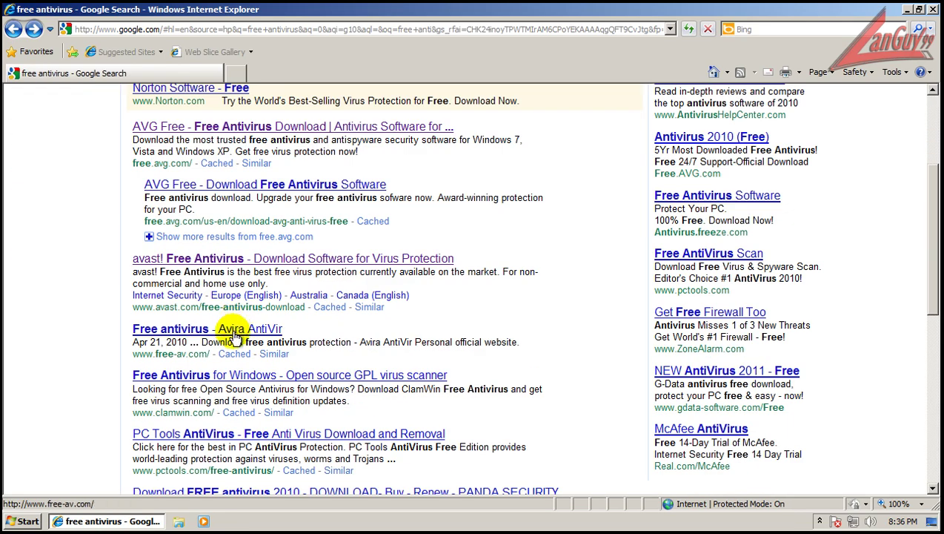
Open the Avira AntiVir and PC Tools AntiVirus results, going back to the search results after each page.
click(234, 336)
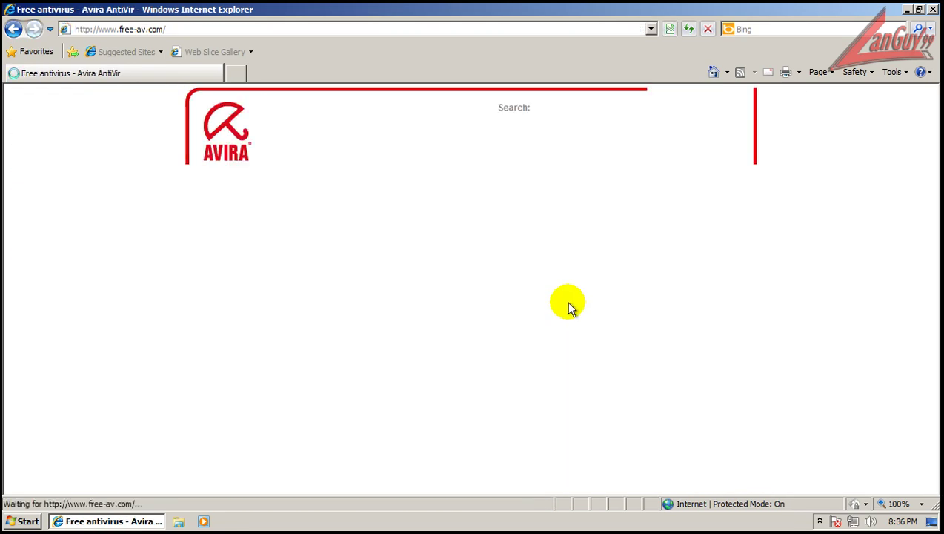
key(BackSpace)
scroll(343, 244, down, 2)
click(258, 311)
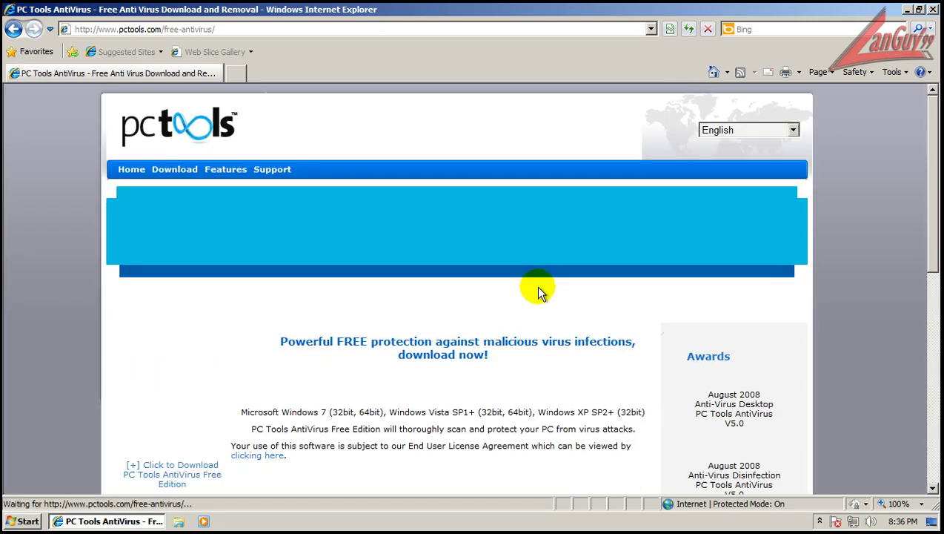
scroll(539, 293, down, 3)
key(BackSpace)
right_click(540, 288)
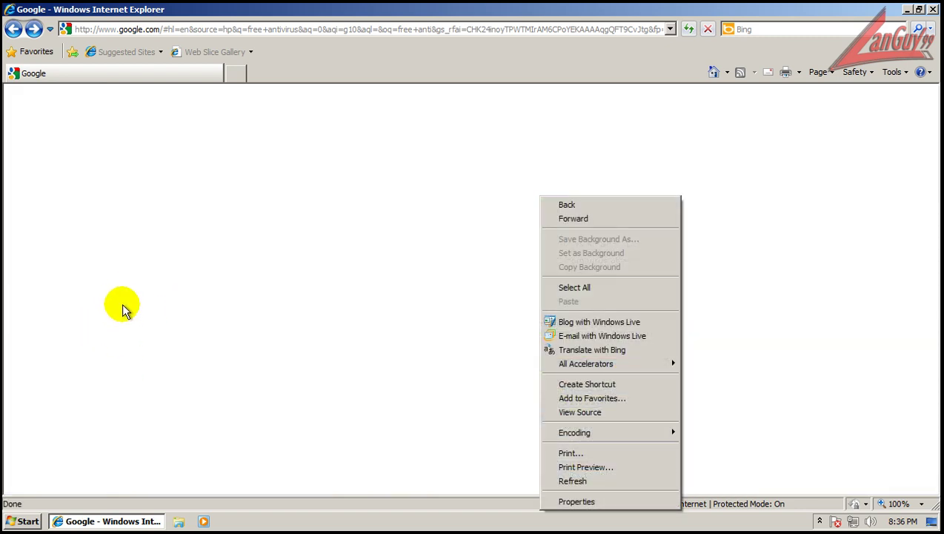
click(66, 298)
Open the Panda Security download result and close the browser.
scroll(214, 354, down, 5)
click(224, 370)
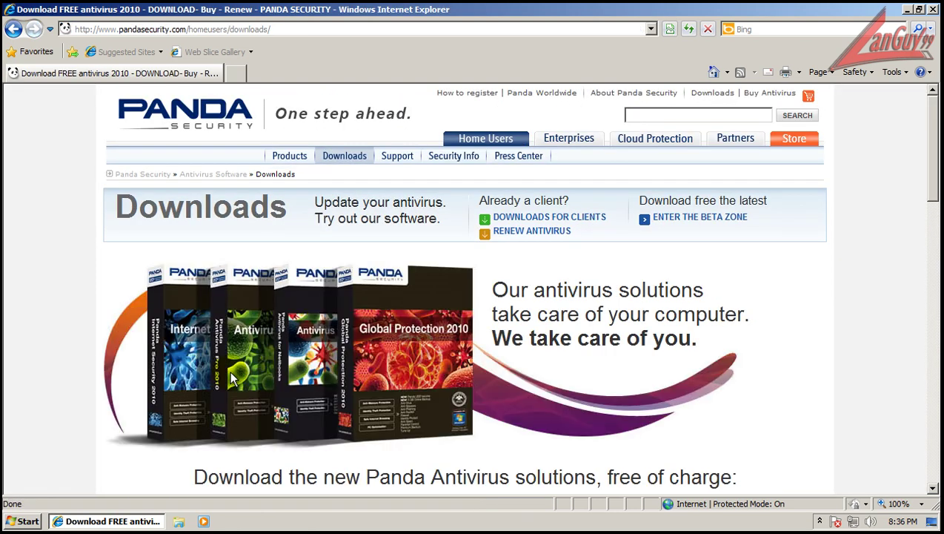
click(932, 9)
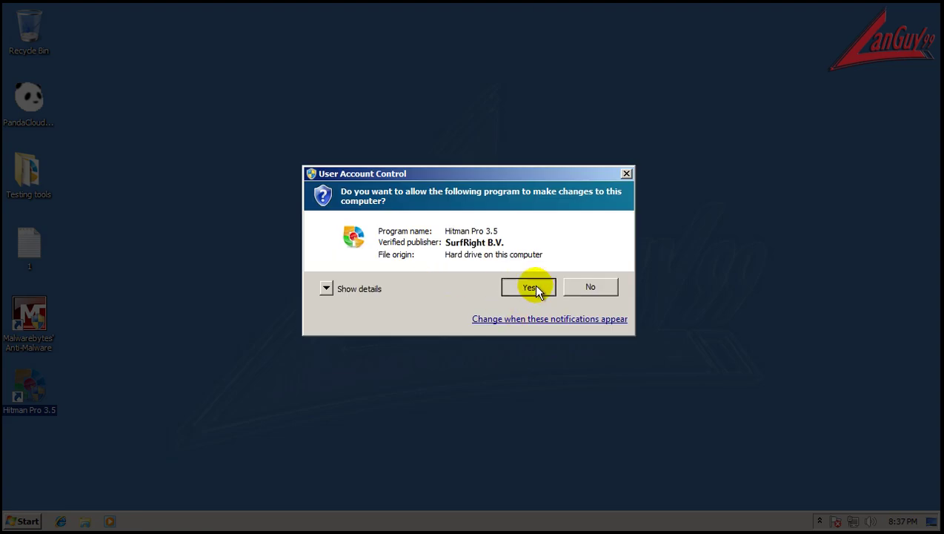
Allow Hitman Pro 3.5 to run and start a scan, and launch lvp04ezs from the Testing tools folder, closing the folder.
click(533, 285)
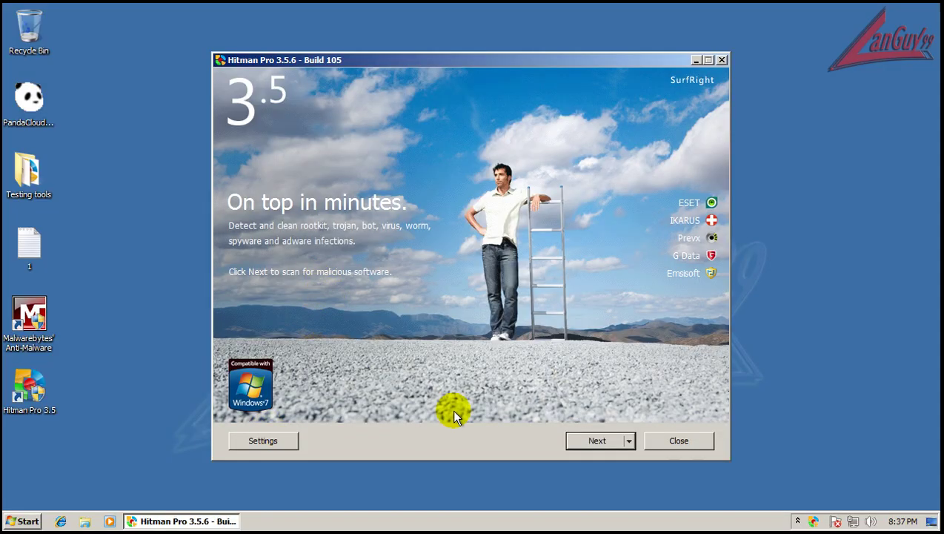
click(599, 442)
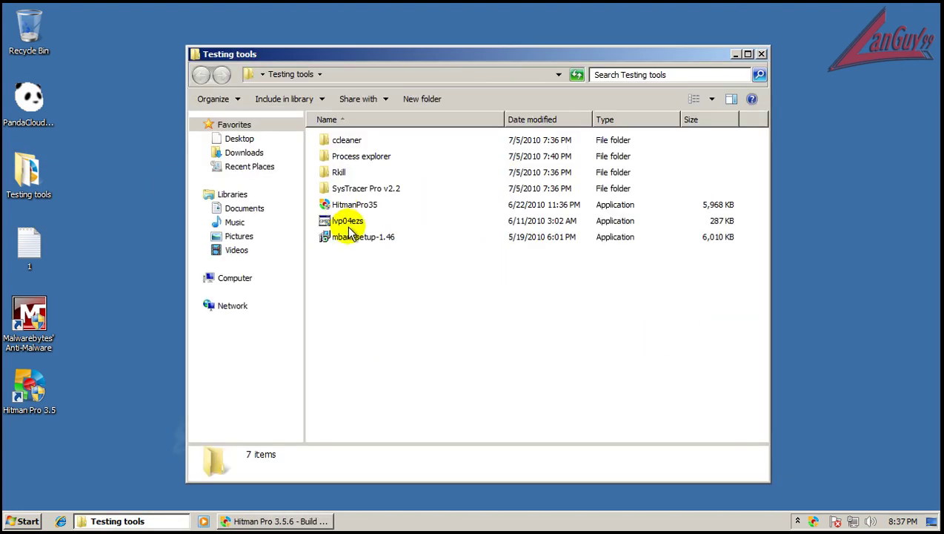
click(345, 220)
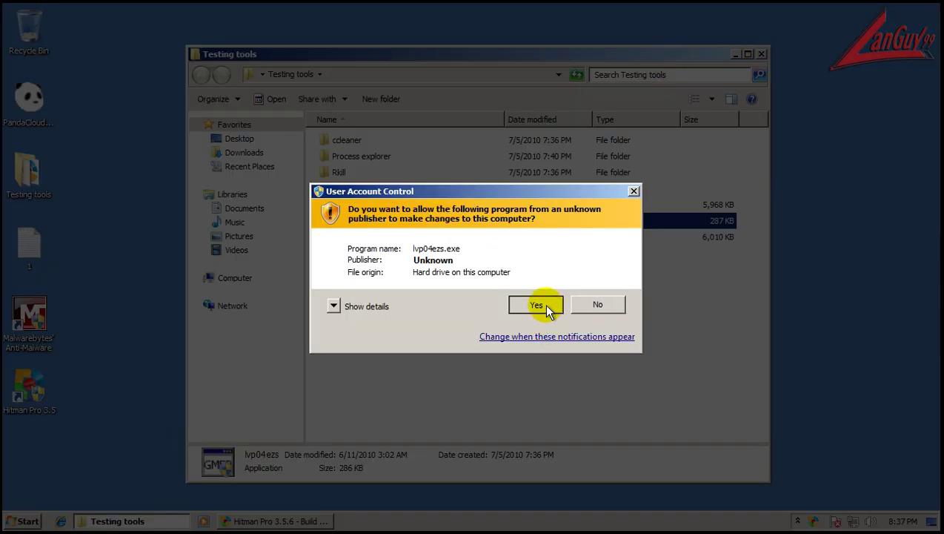
click(544, 304)
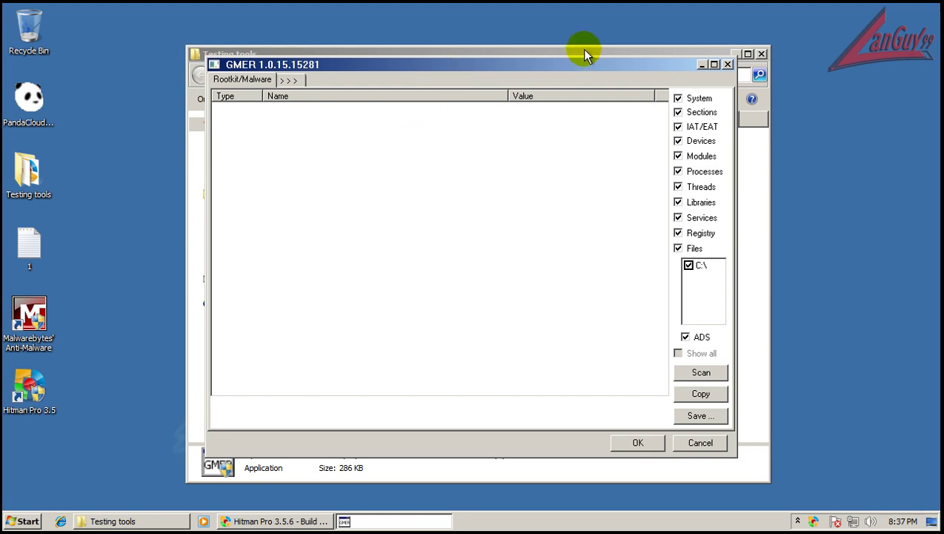
click(762, 54)
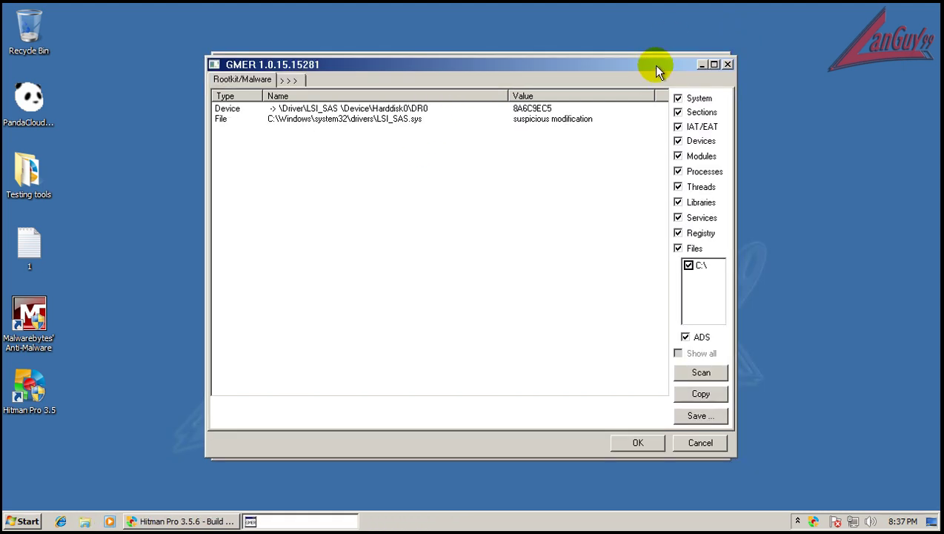
Highlight the LSI_SAS.sys entry in GMER, close GMER and reposition the Hitman Pro scan window.
click(400, 121)
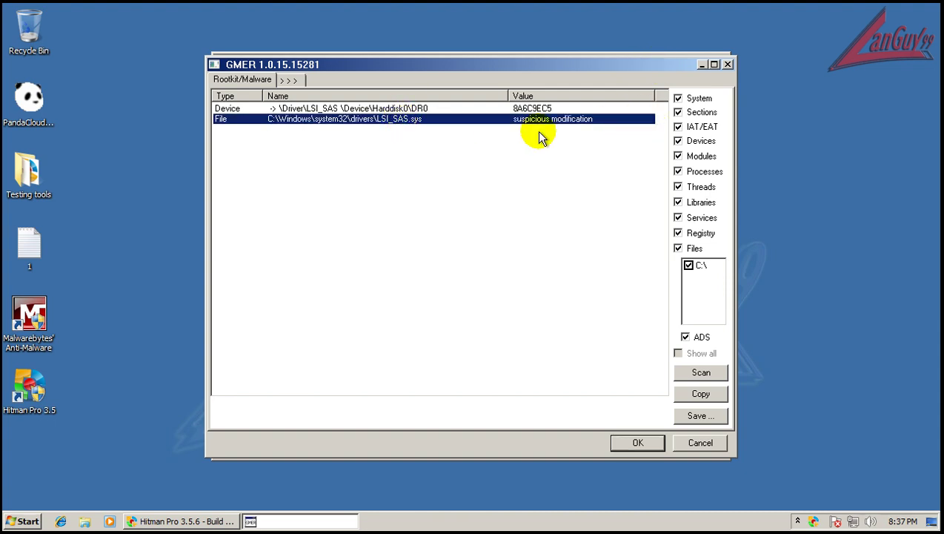
click(726, 63)
drag(564, 59, 538, 36)
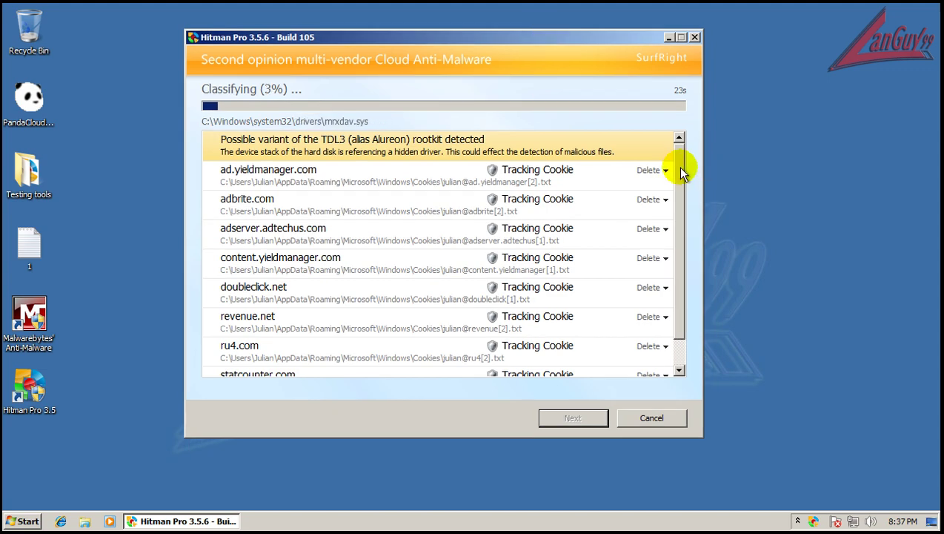
Expand the intelide.sys and Xjy.exe detections in the Hitman Pro scan results to inspect their details, and close Hitman Pro without removing anything.
drag(680, 170, 680, 141)
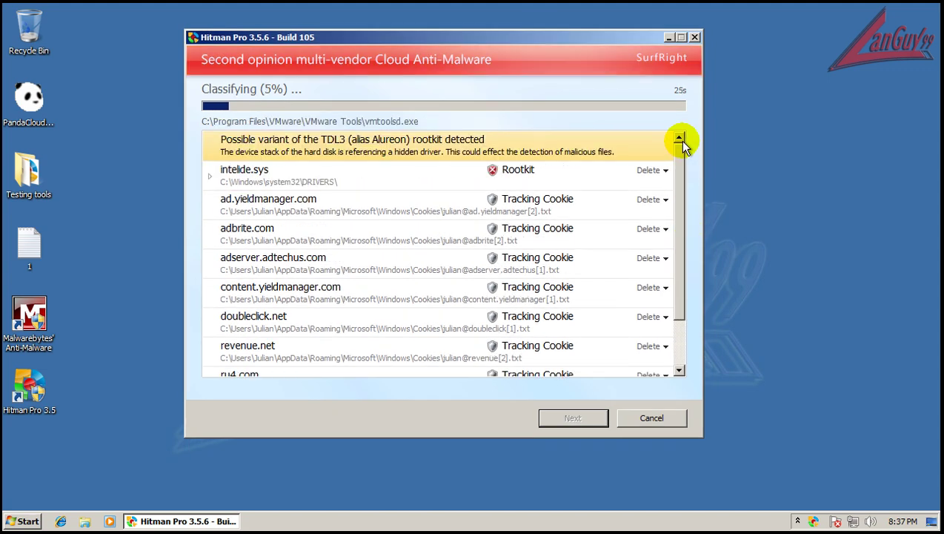
click(212, 177)
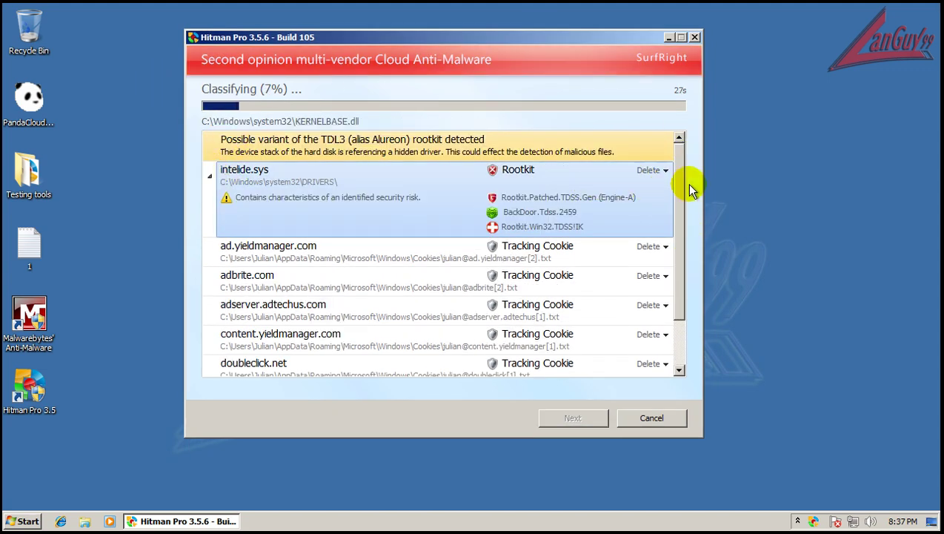
drag(679, 196, 676, 94)
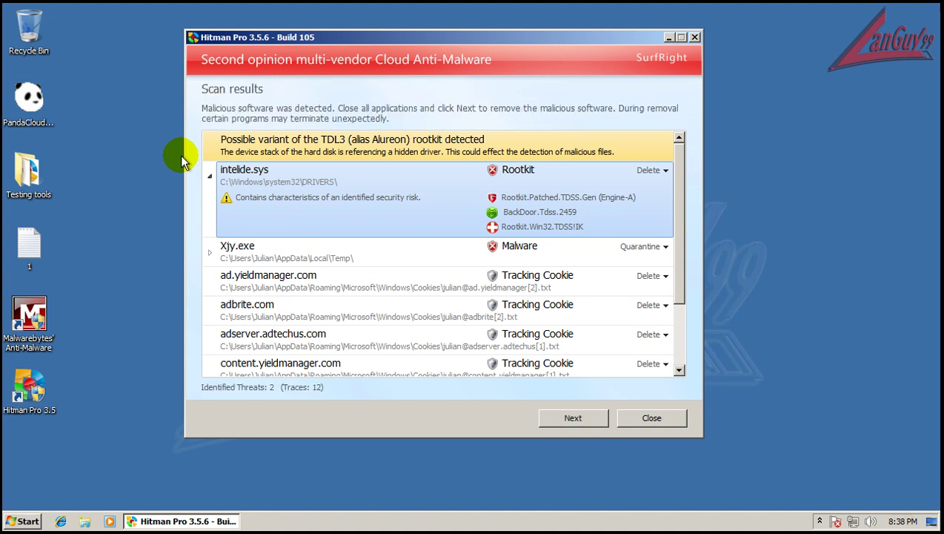
click(211, 254)
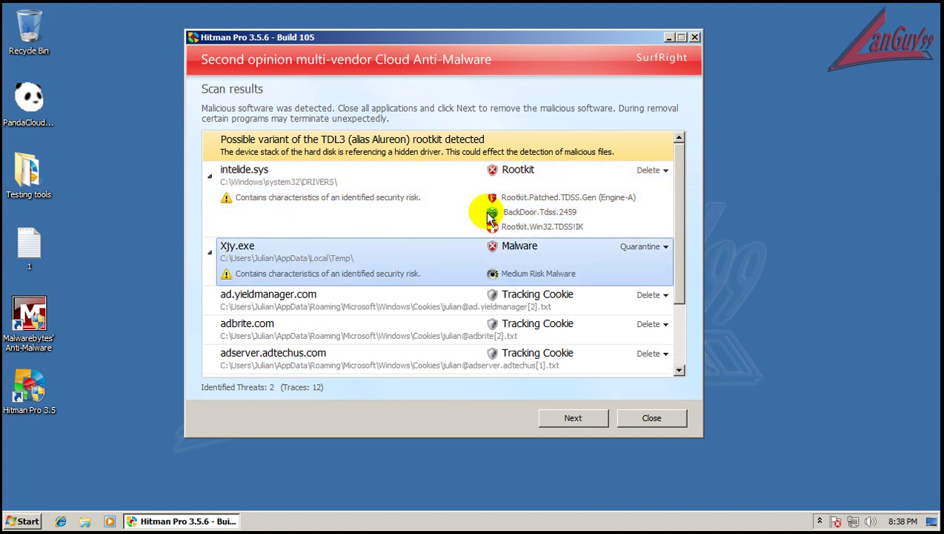
click(695, 37)
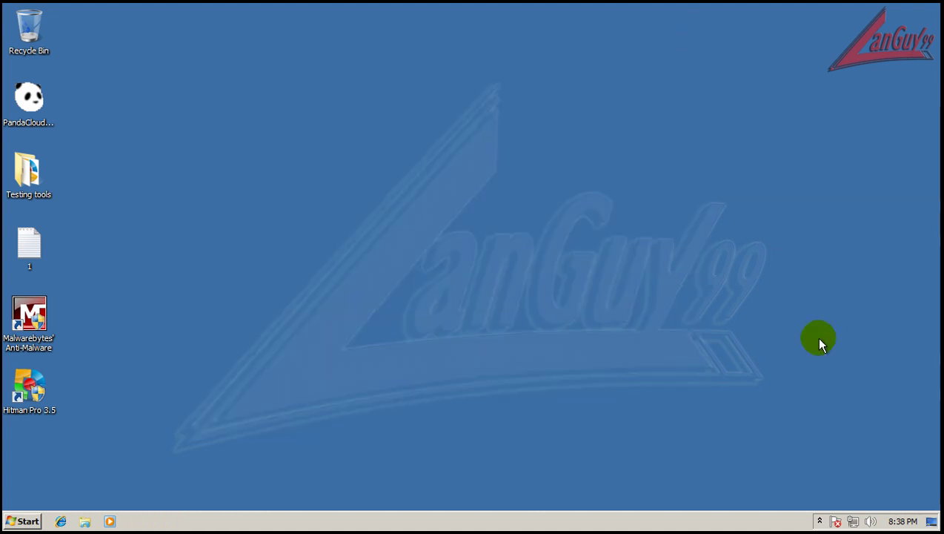
Open Panda Cloud Antivirus, review the behavioral blocking and analysis options in its advanced scan settings, and close it without changes.
click(820, 521)
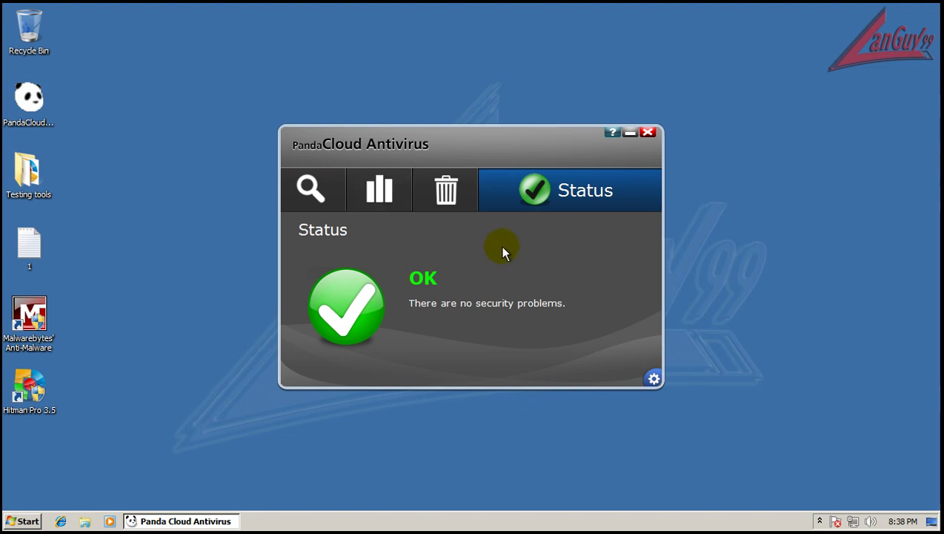
click(655, 379)
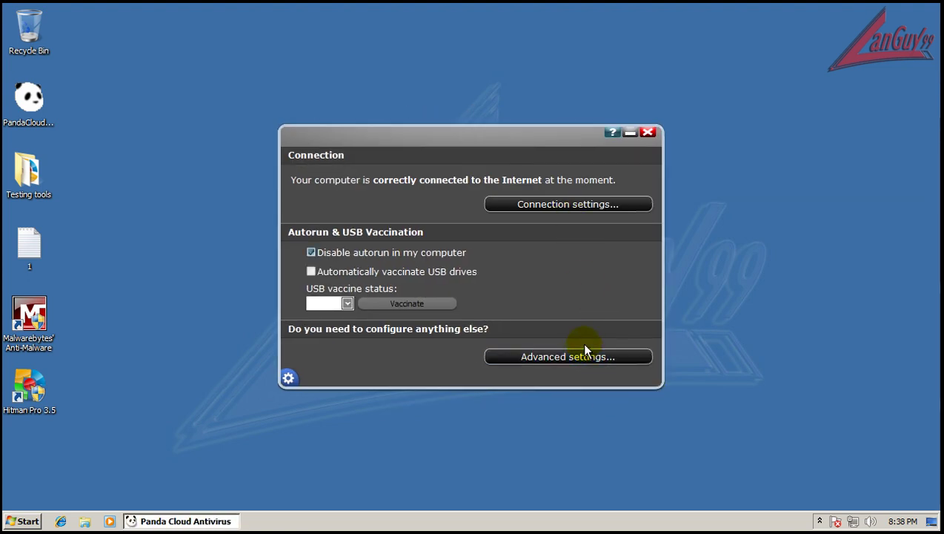
click(595, 358)
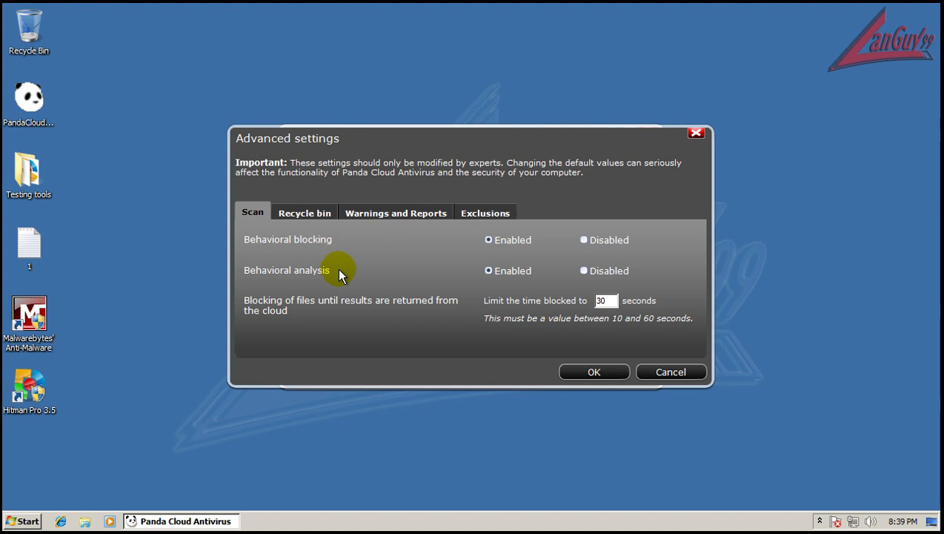
click(696, 133)
click(648, 133)
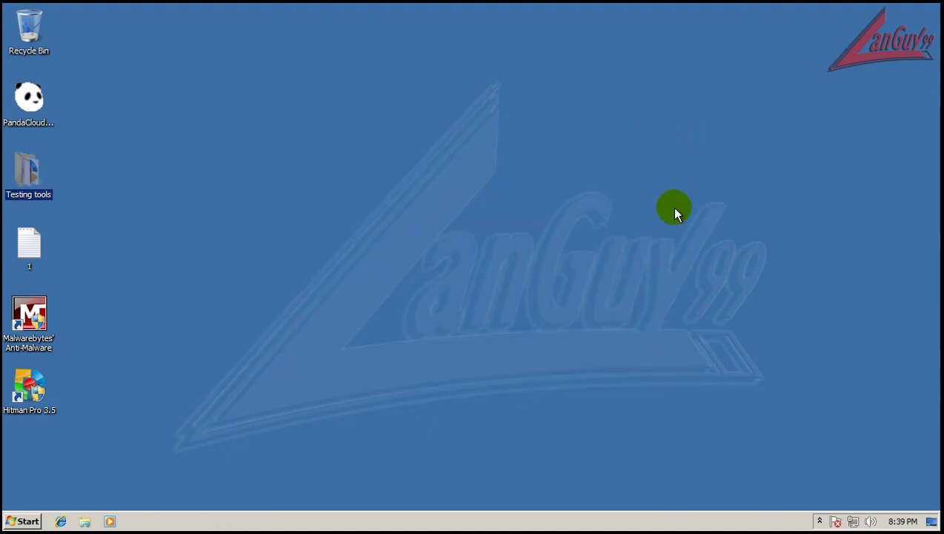
Open Windows Task Manager, move it clear of the desktop icons, and list processes from all users in ascending order of description.
click(820, 522)
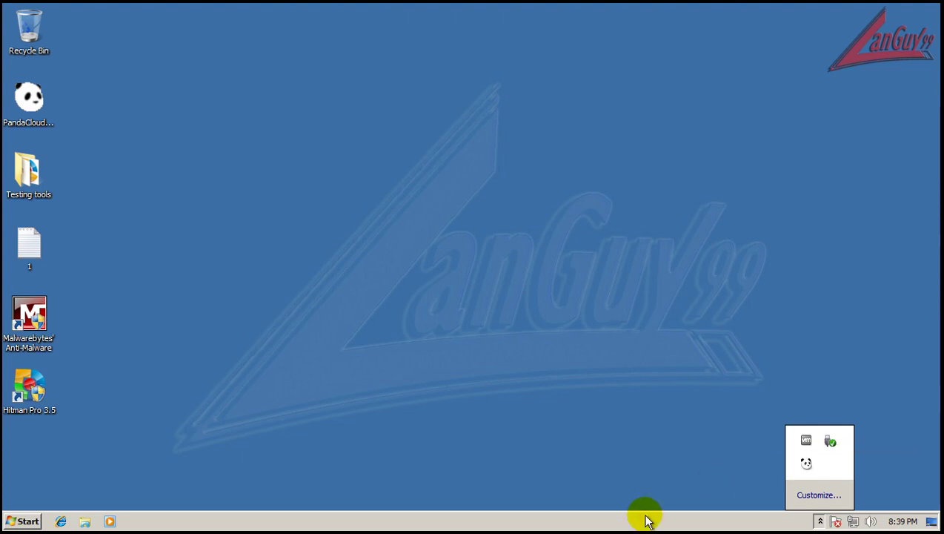
right_click(670, 523)
click(699, 484)
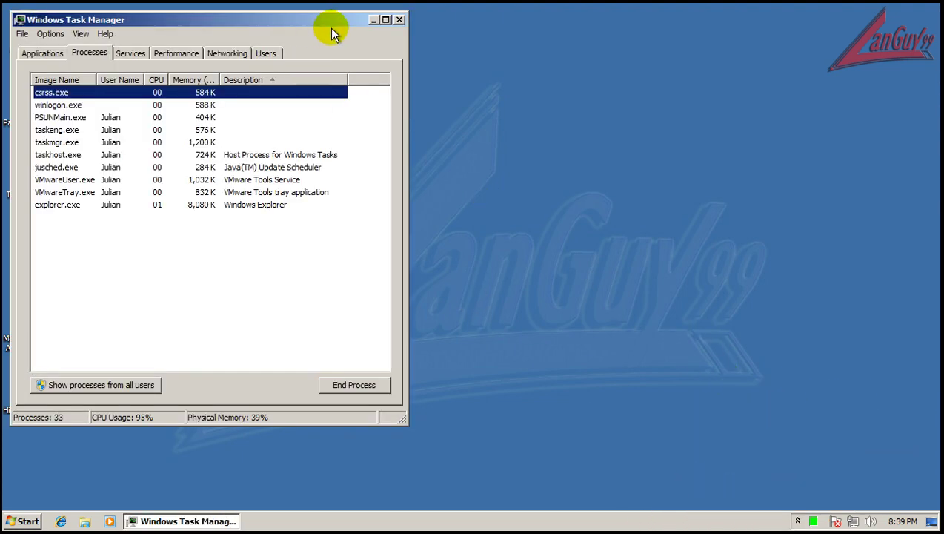
drag(333, 30, 452, 35)
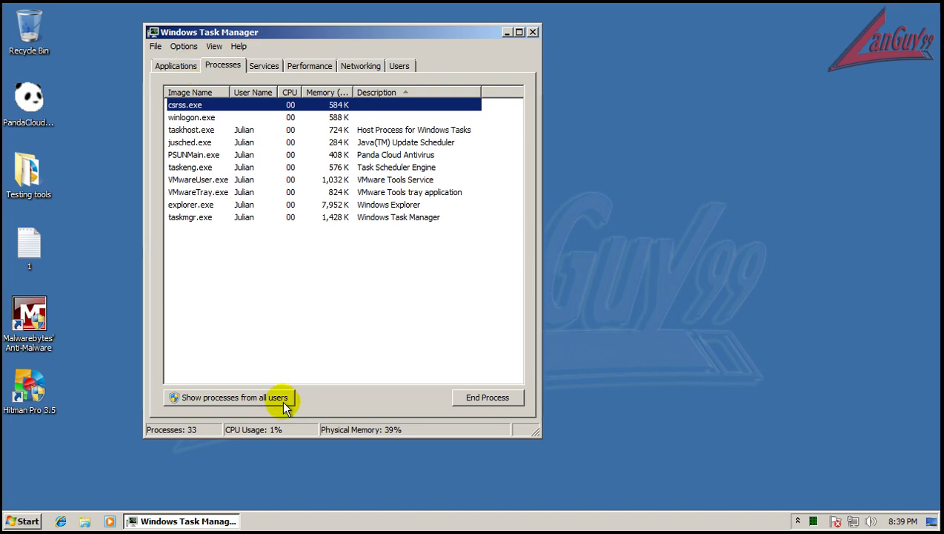
click(248, 398)
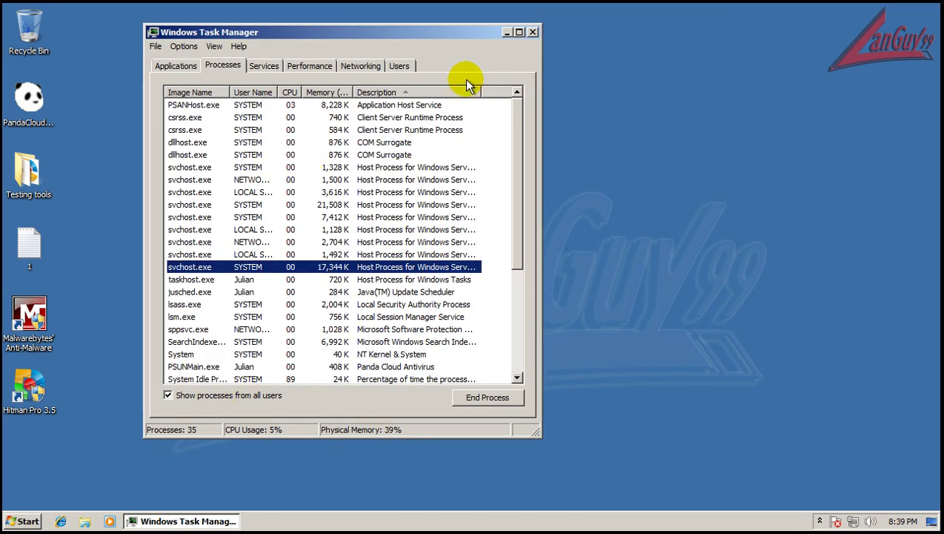
click(434, 93)
click(434, 92)
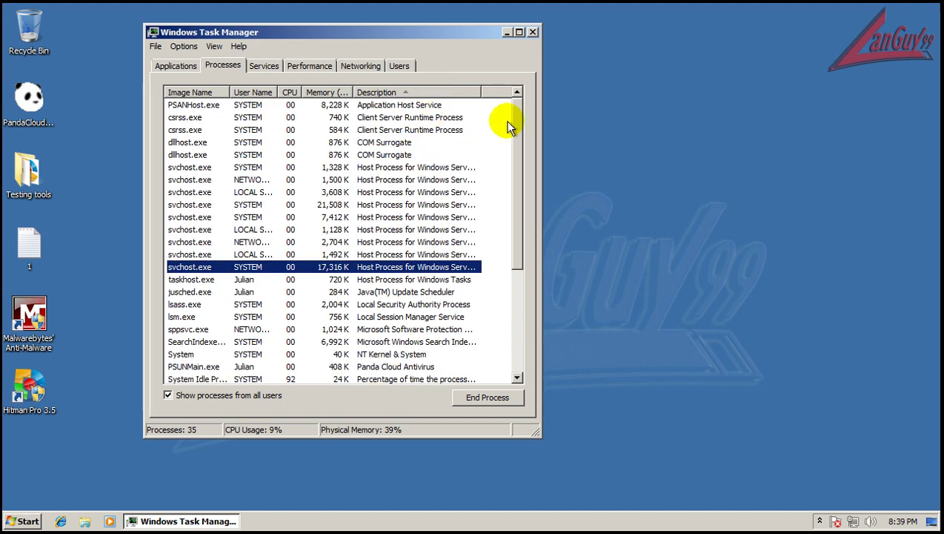
Look through the running processes for Panda's entries, highlight PSUNMain.exe, and close Task Manager.
drag(513, 114, 517, 191)
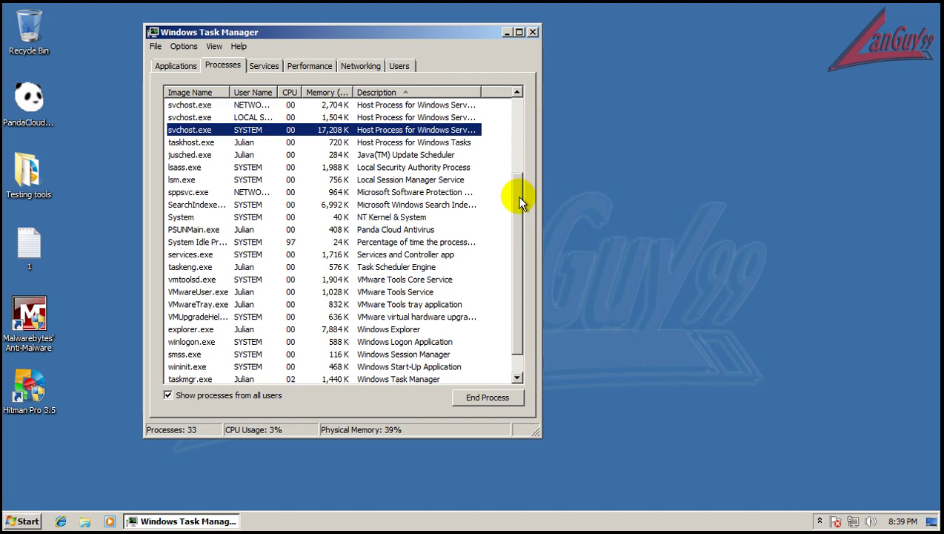
mouse_move(516, 196)
mouse_down()
mouse_move(516, 214)
mouse_move(516, 186)
mouse_up()
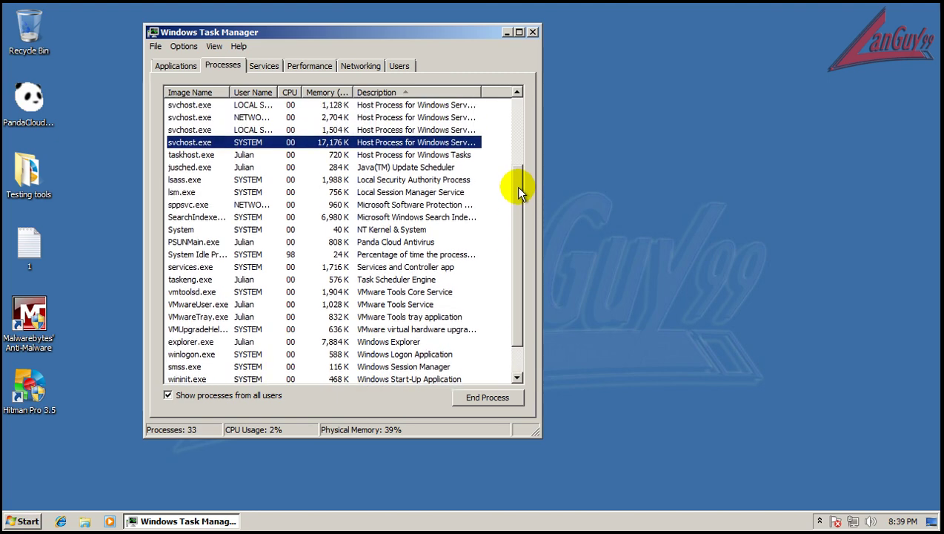
click(422, 243)
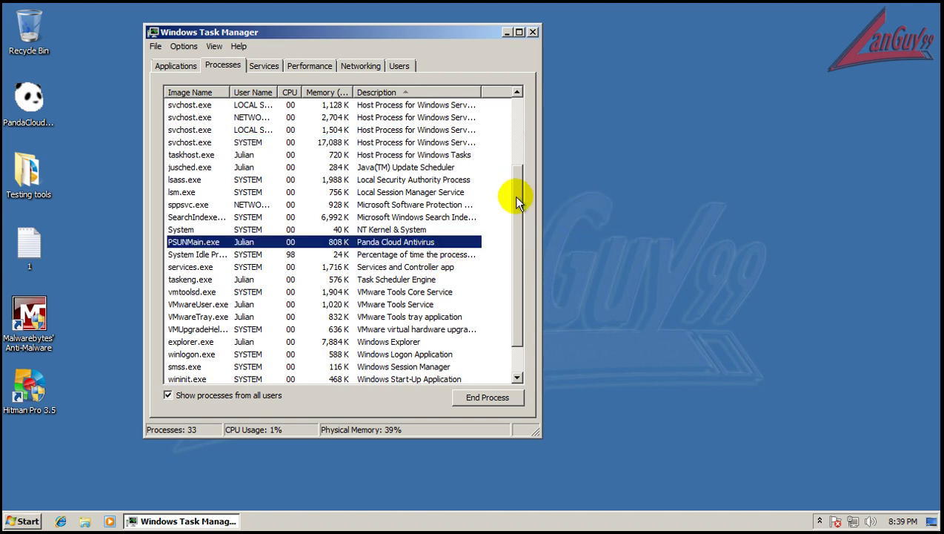
drag(514, 196, 516, 118)
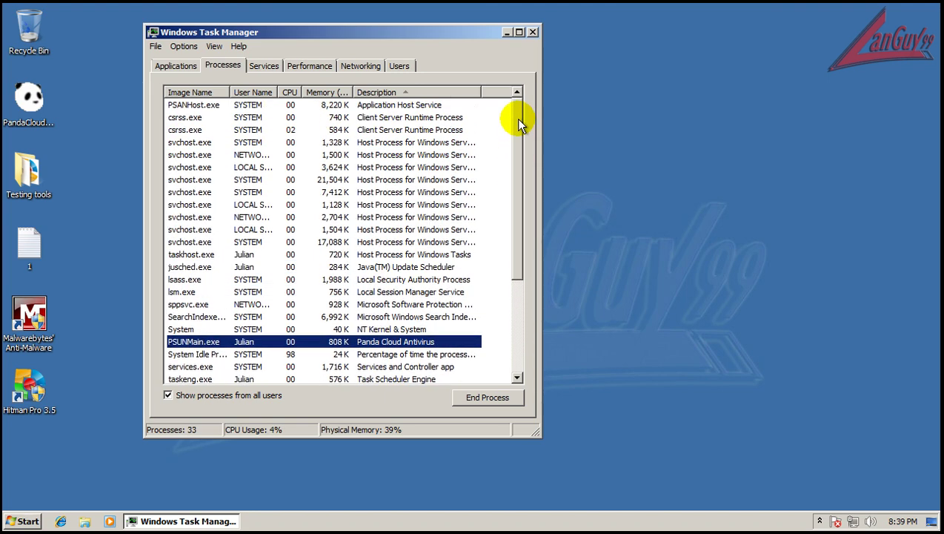
click(534, 32)
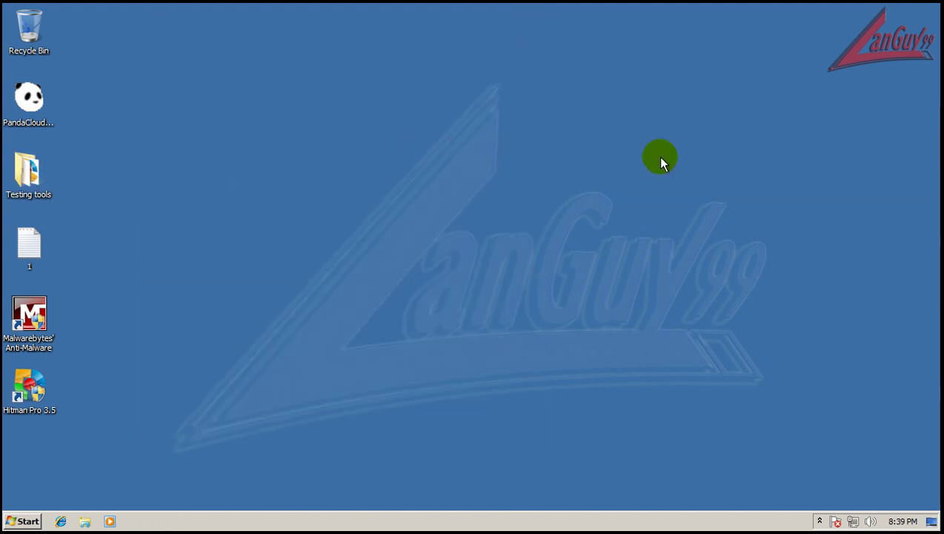